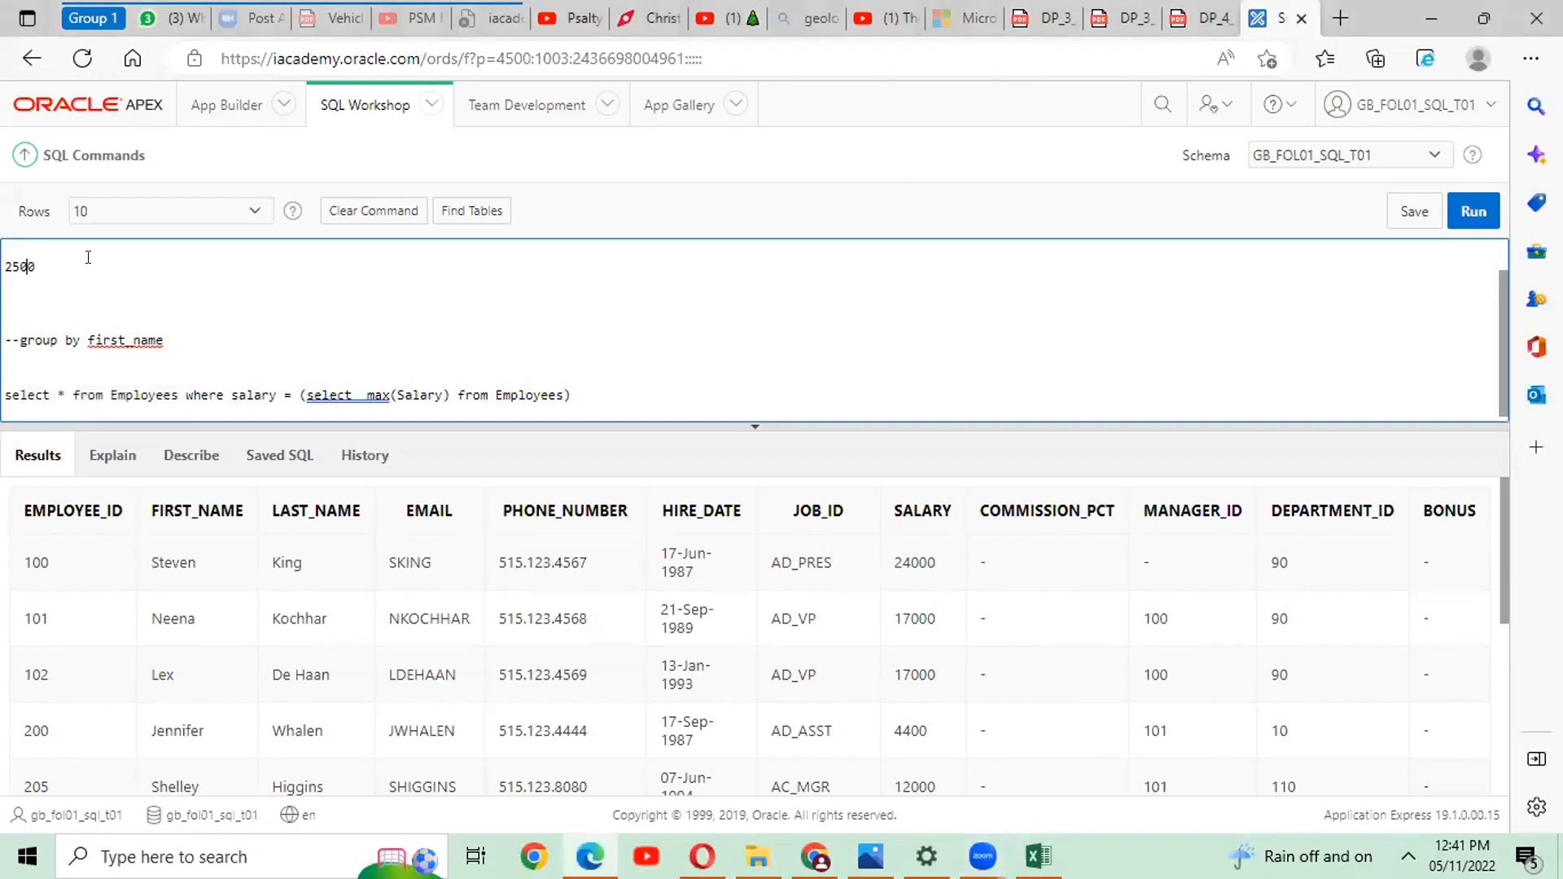
# - Add last_name as a column before min(Salary) in the select list of the minimum-salary query
pyautogui.scroll(1, 88, 257)
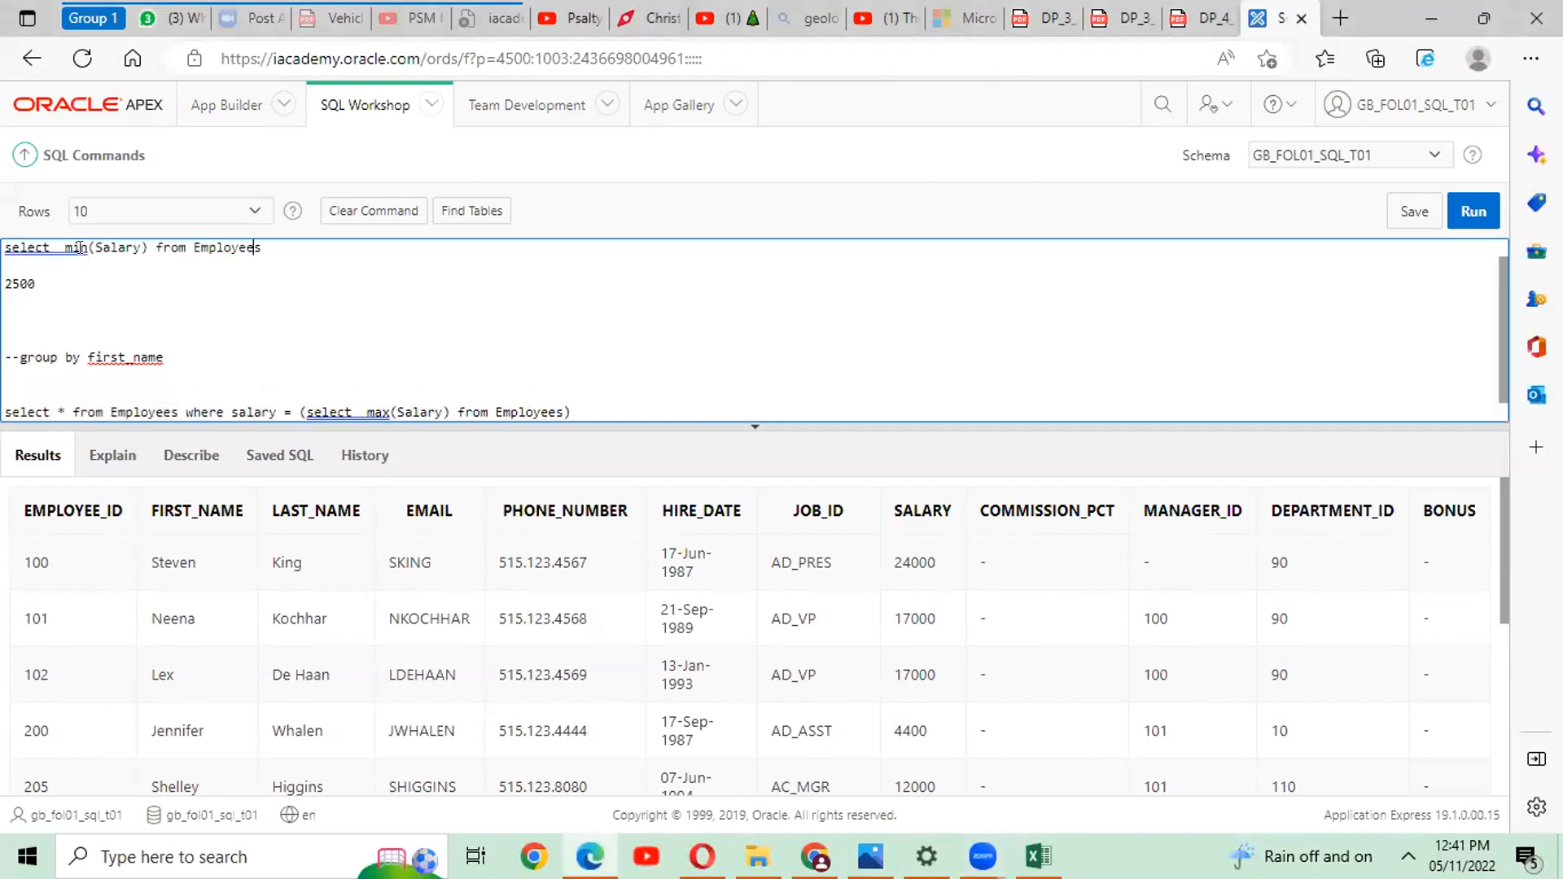
pyautogui.click(54, 238)
pyautogui.write('last')
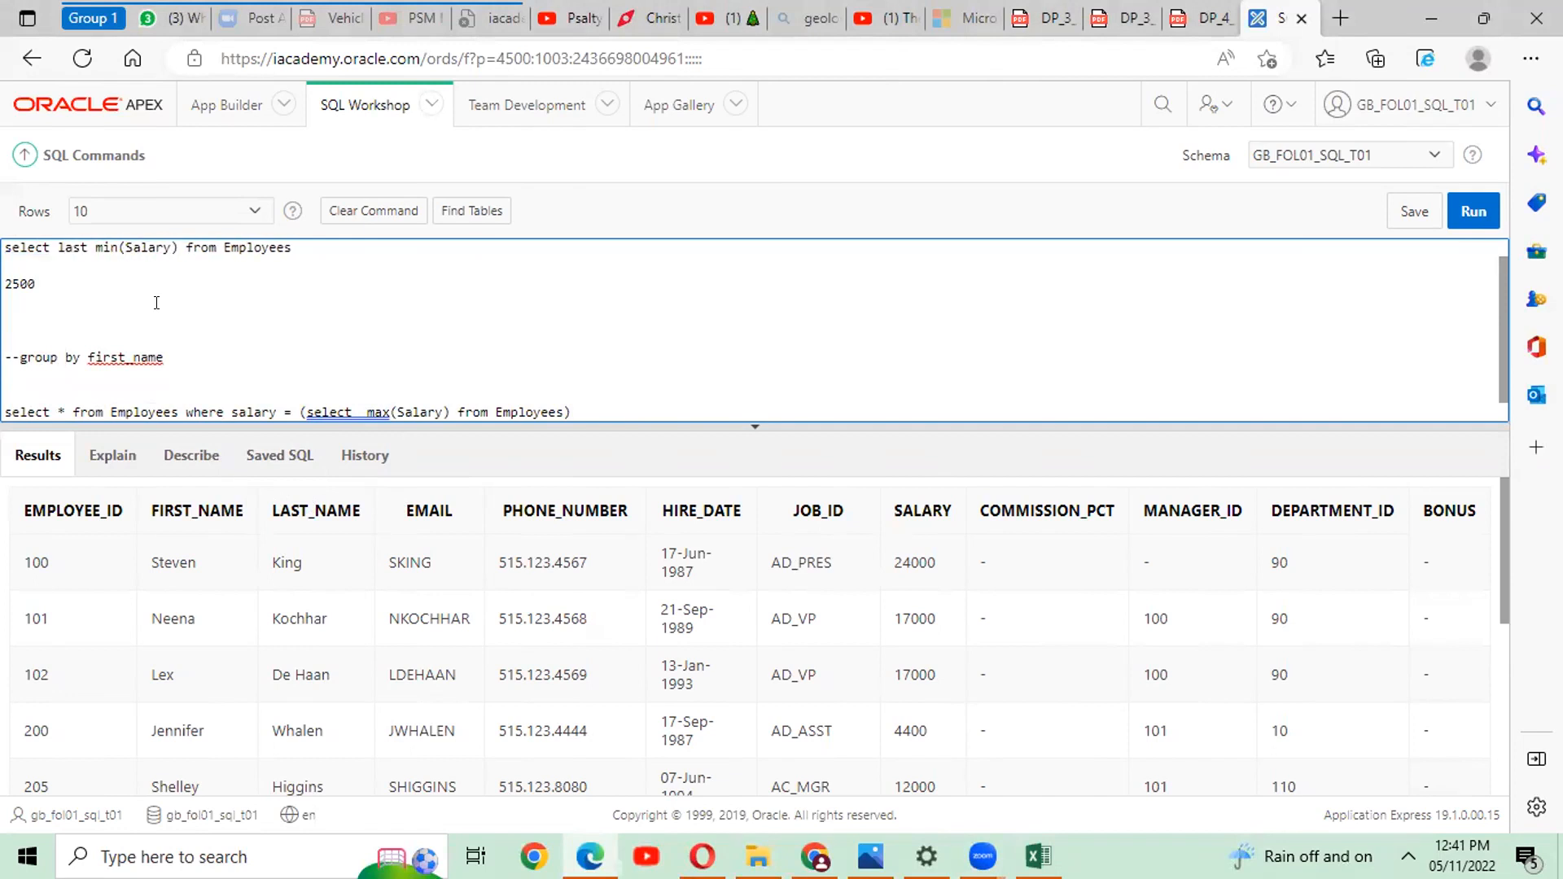
pyautogui.write('_name')
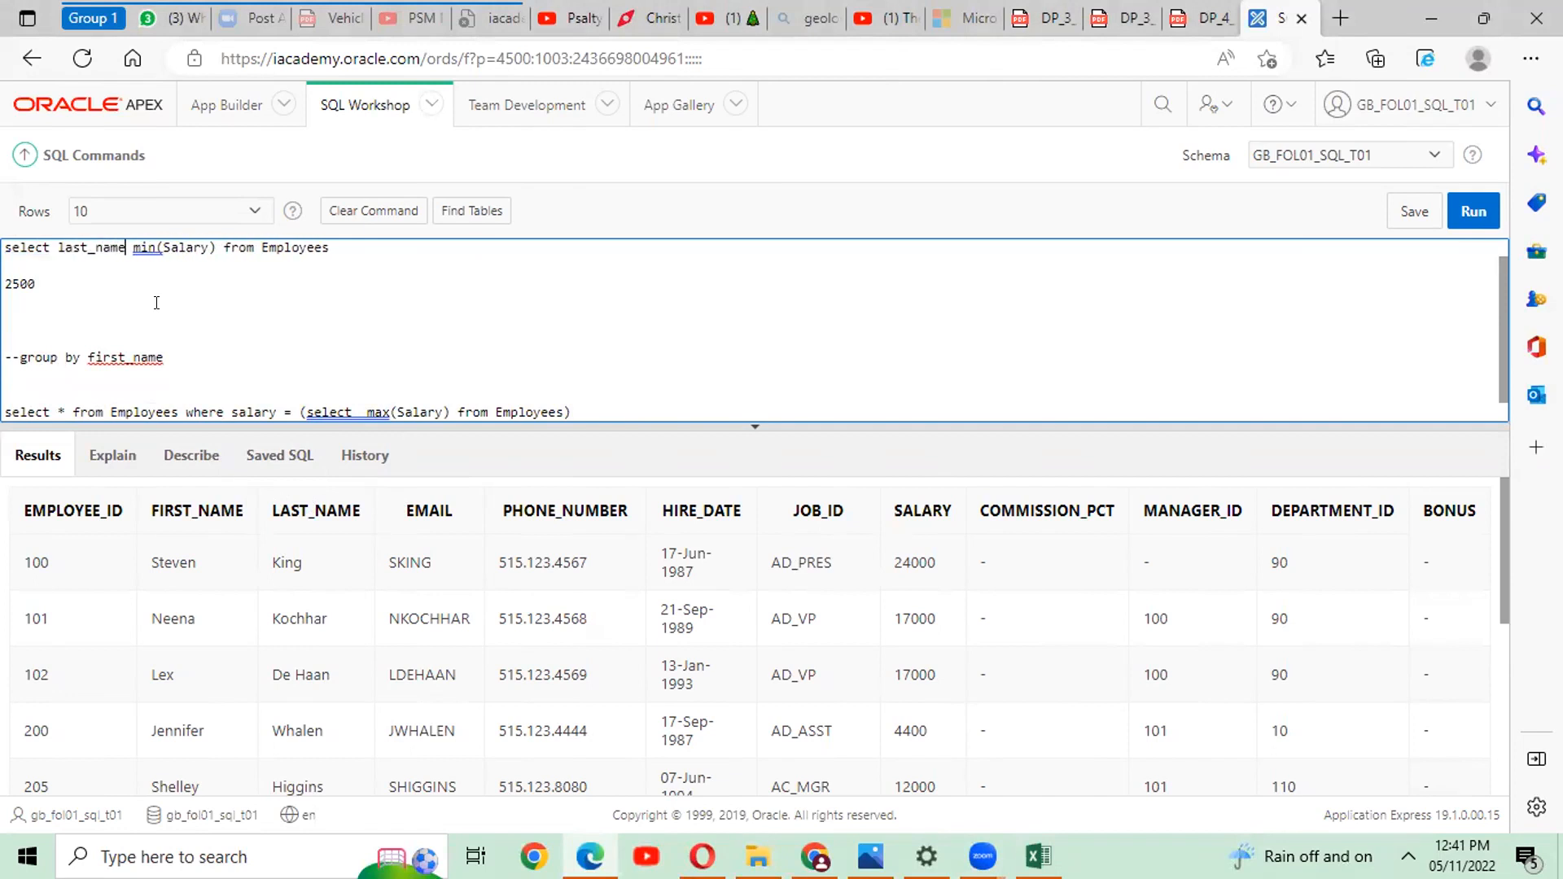
pyautogui.write(',')
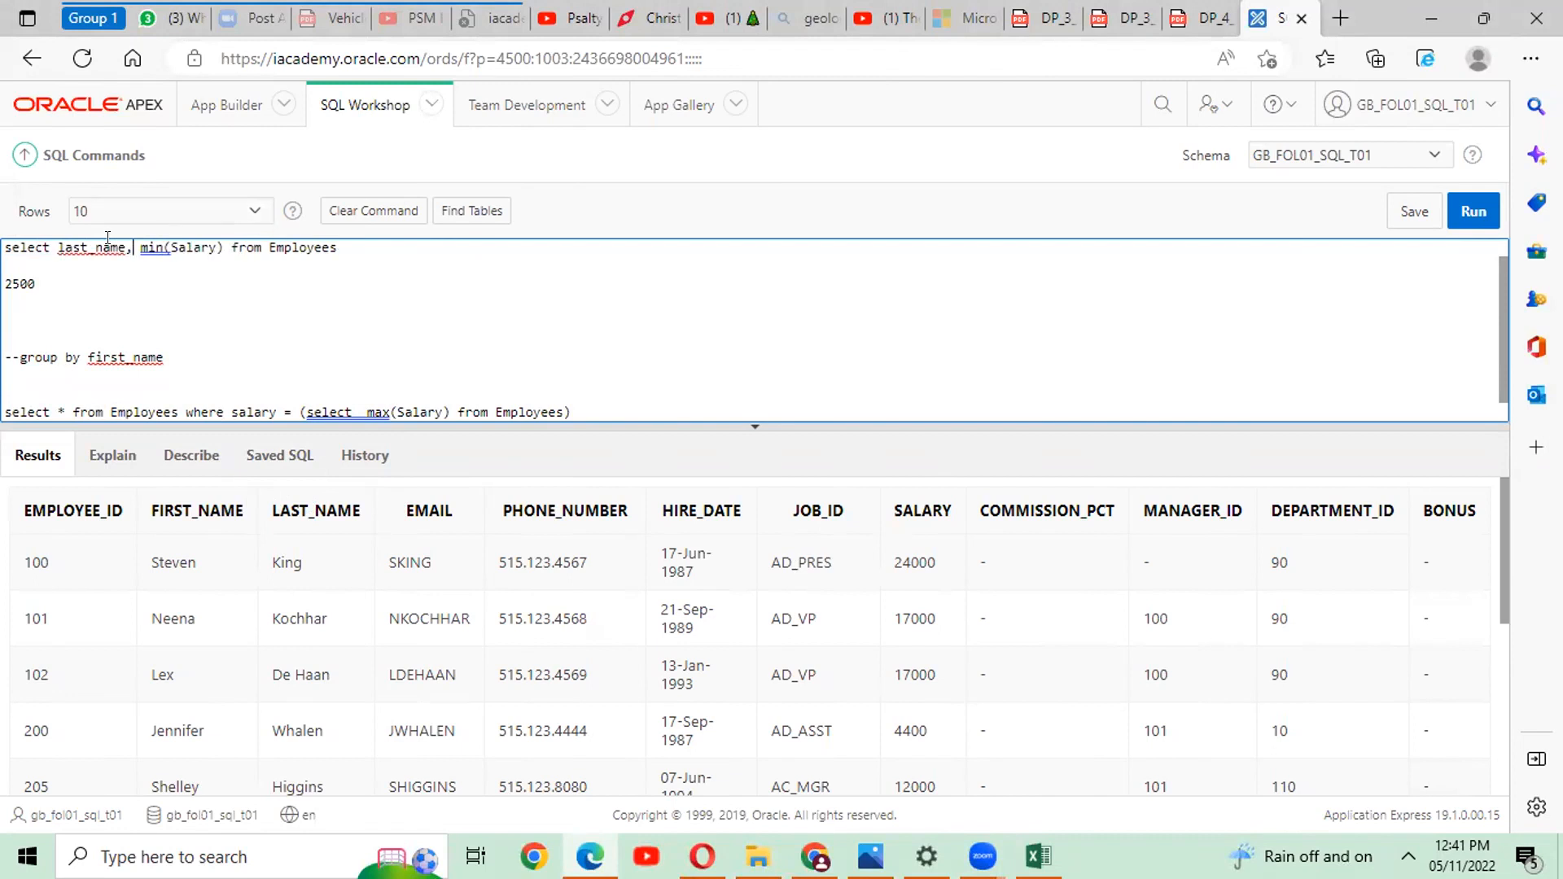
pyautogui.moveTo(126, 247); pyautogui.dragTo(84, 235)
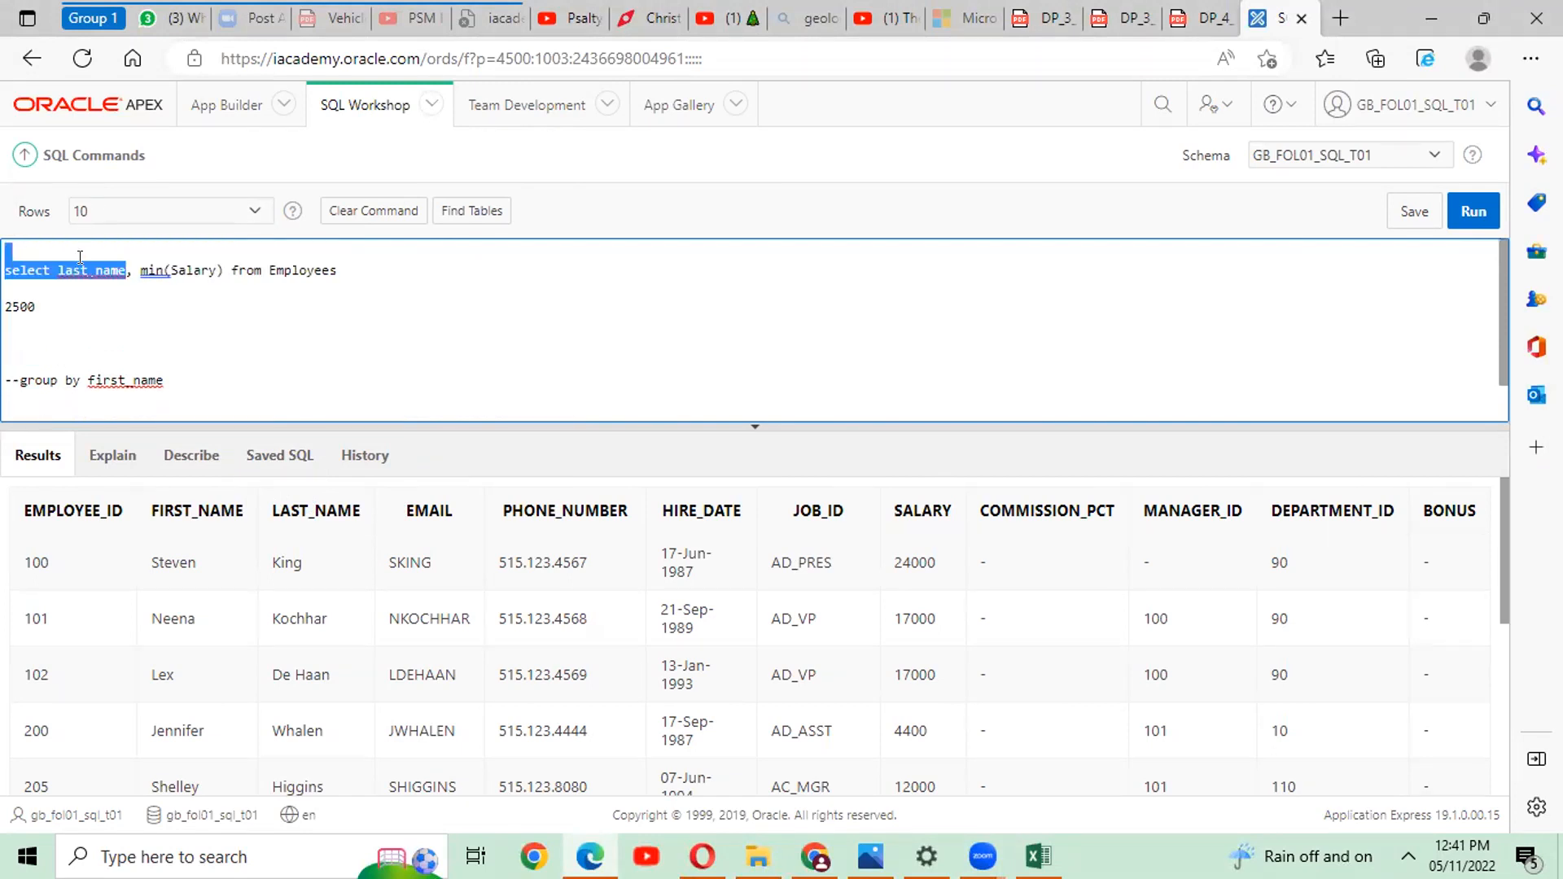
pyautogui.doubleClick(79, 257)
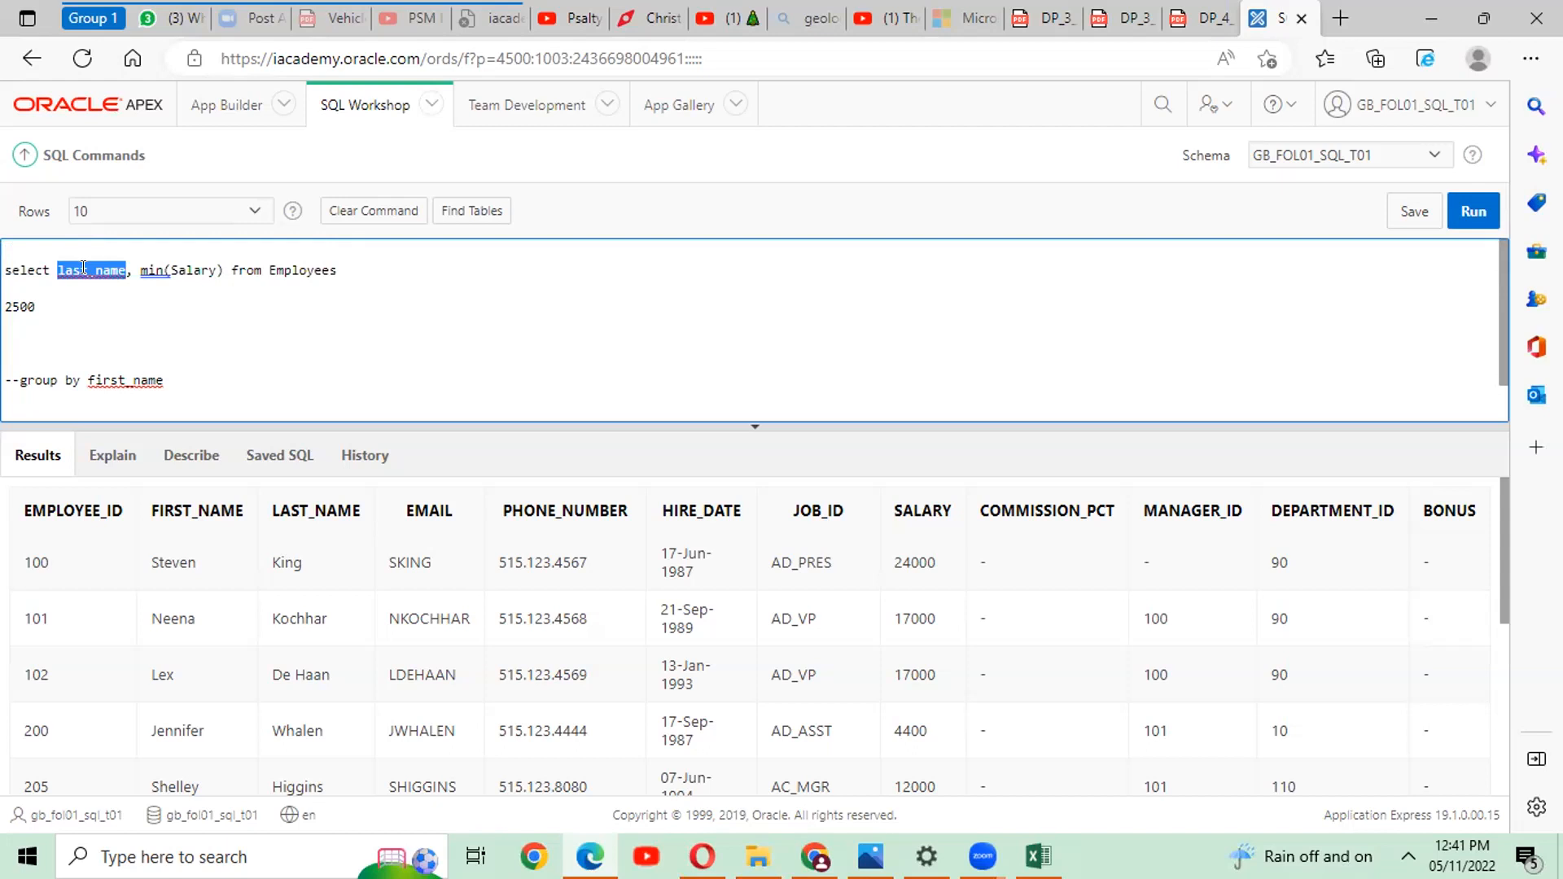
pyautogui.click(83, 269)
pyautogui.doubleClick(155, 269)
pyautogui.doubleClick(91, 269)
# - Add a "group by last_name" clause on a new line below the minimum-salary select statement
pyautogui.click(341, 270)
pyautogui.press('Return')
pyautogui.write('group by')
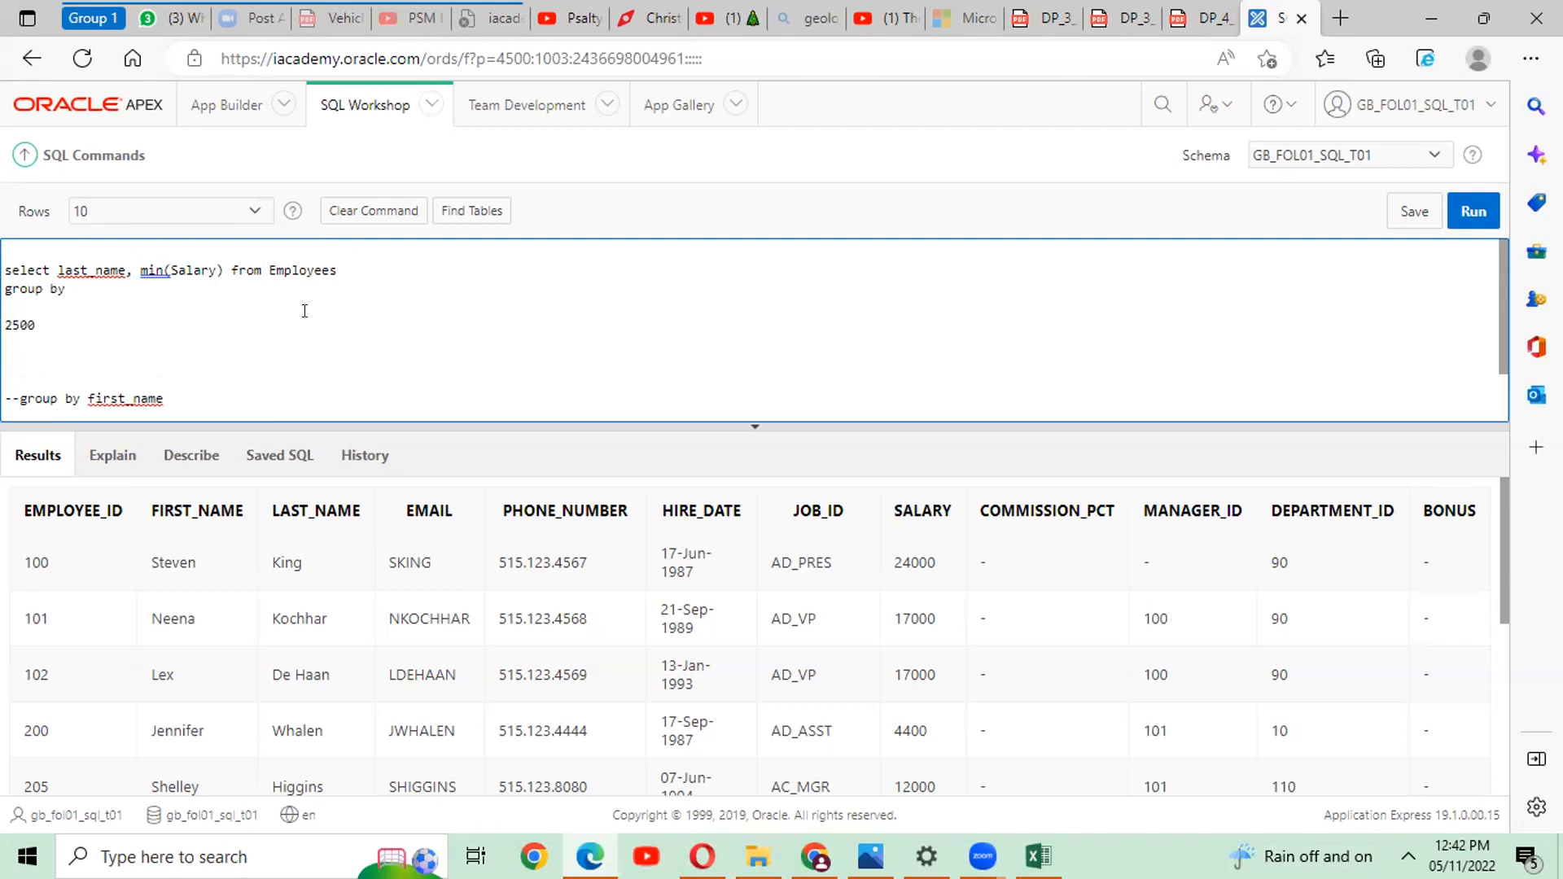
pyautogui.doubleClick(144, 267)
pyautogui.click(88, 282)
pyautogui.doubleClick(154, 270)
pyautogui.click(84, 286)
pyautogui.write('last_name')
# - Run the complete grouped query, and for comparison run only its select line without the group by clause
pyautogui.moveTo(142, 289); pyautogui.dragTo(5, 270)
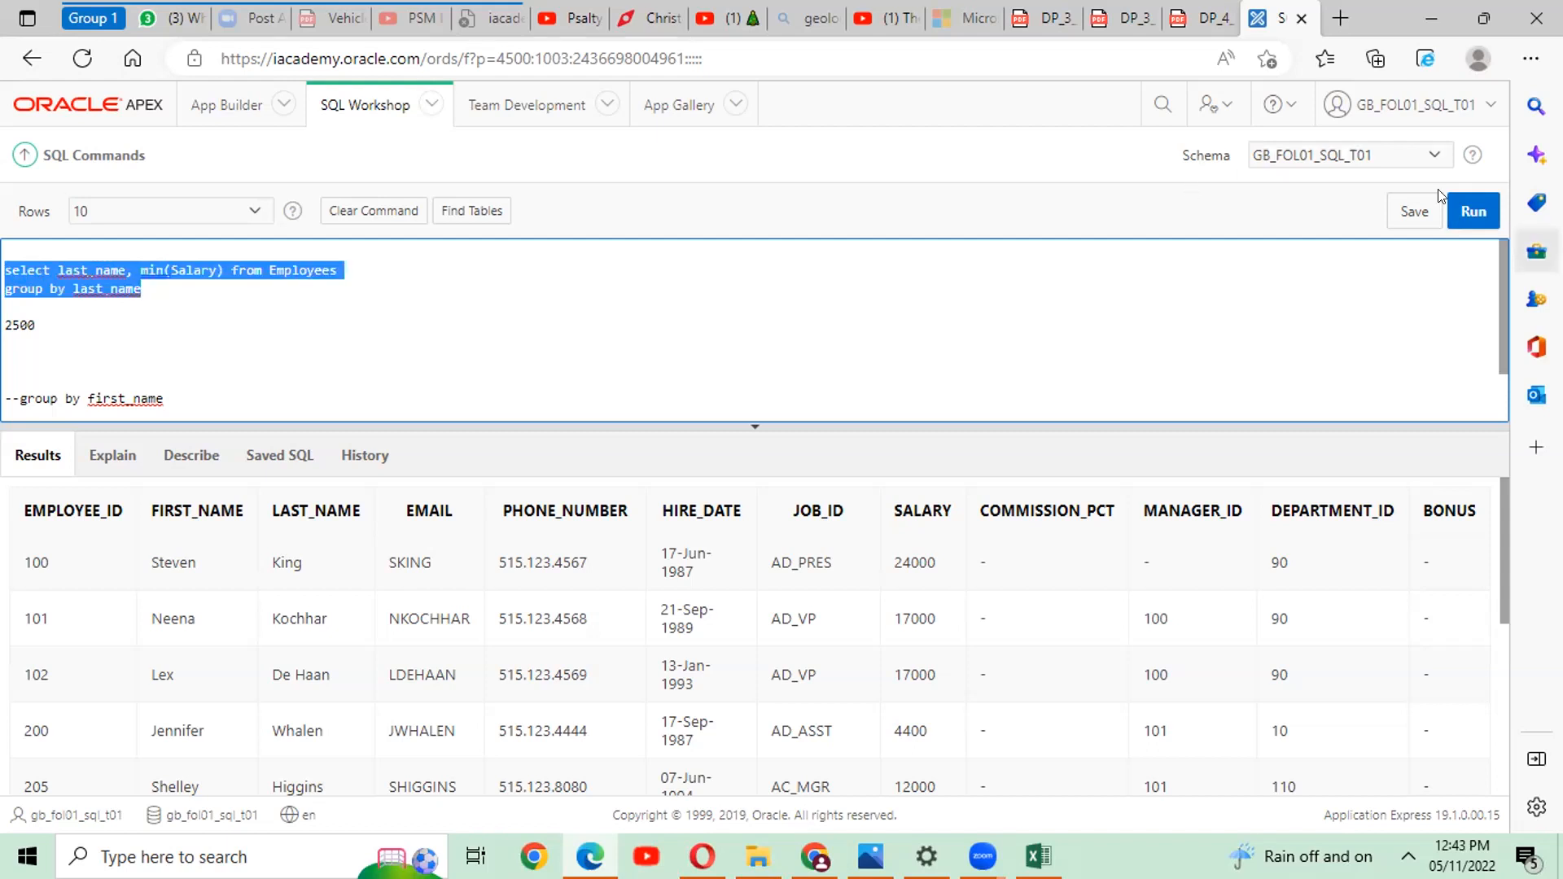
pyautogui.click(1455, 212)
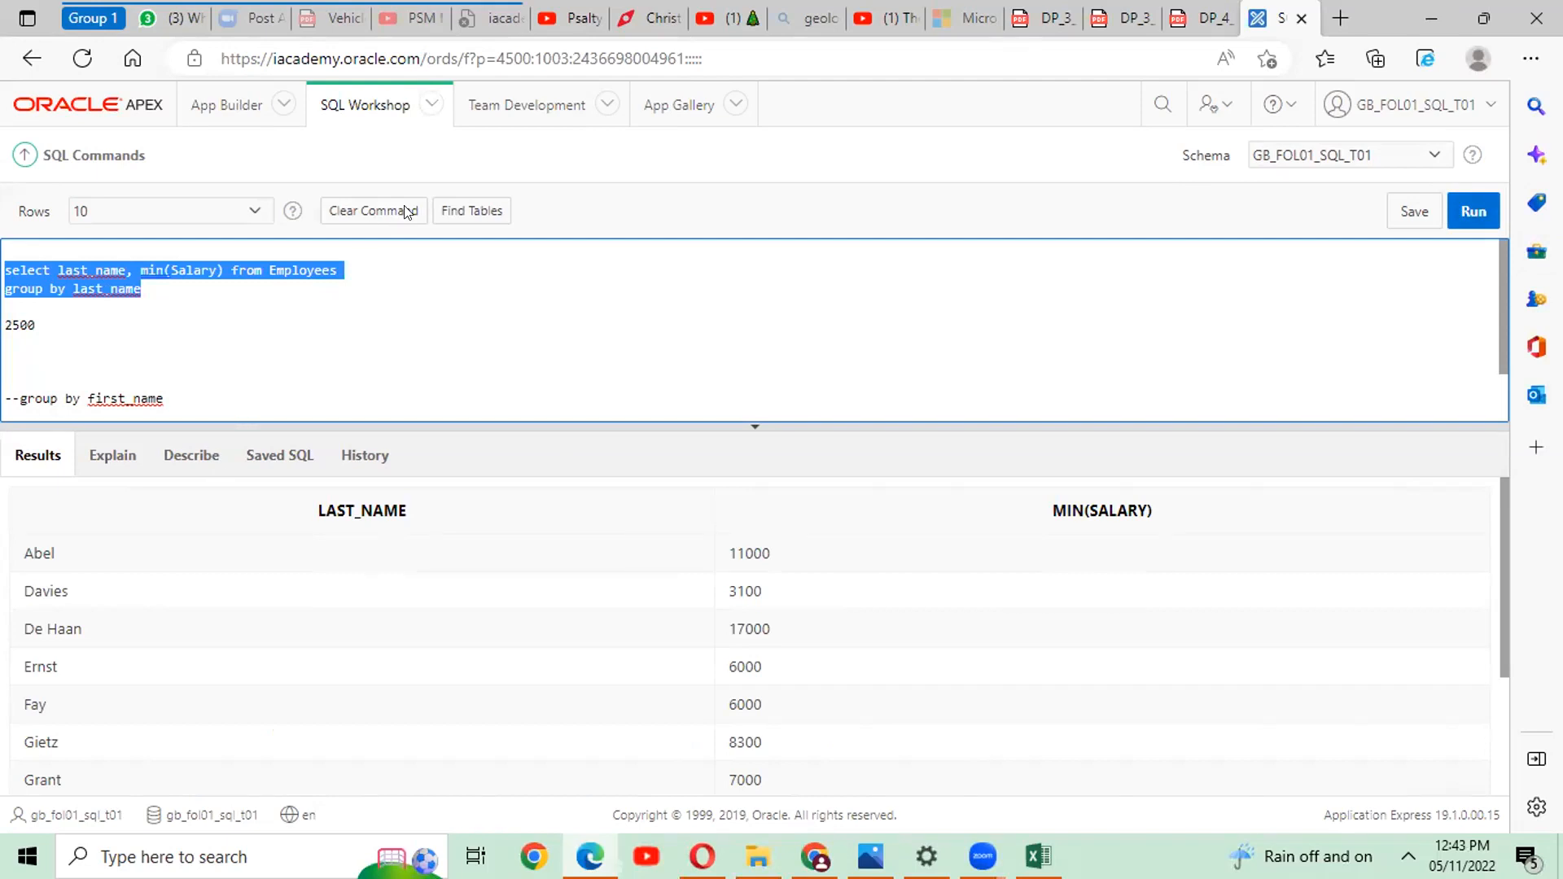
pyautogui.click(343, 266)
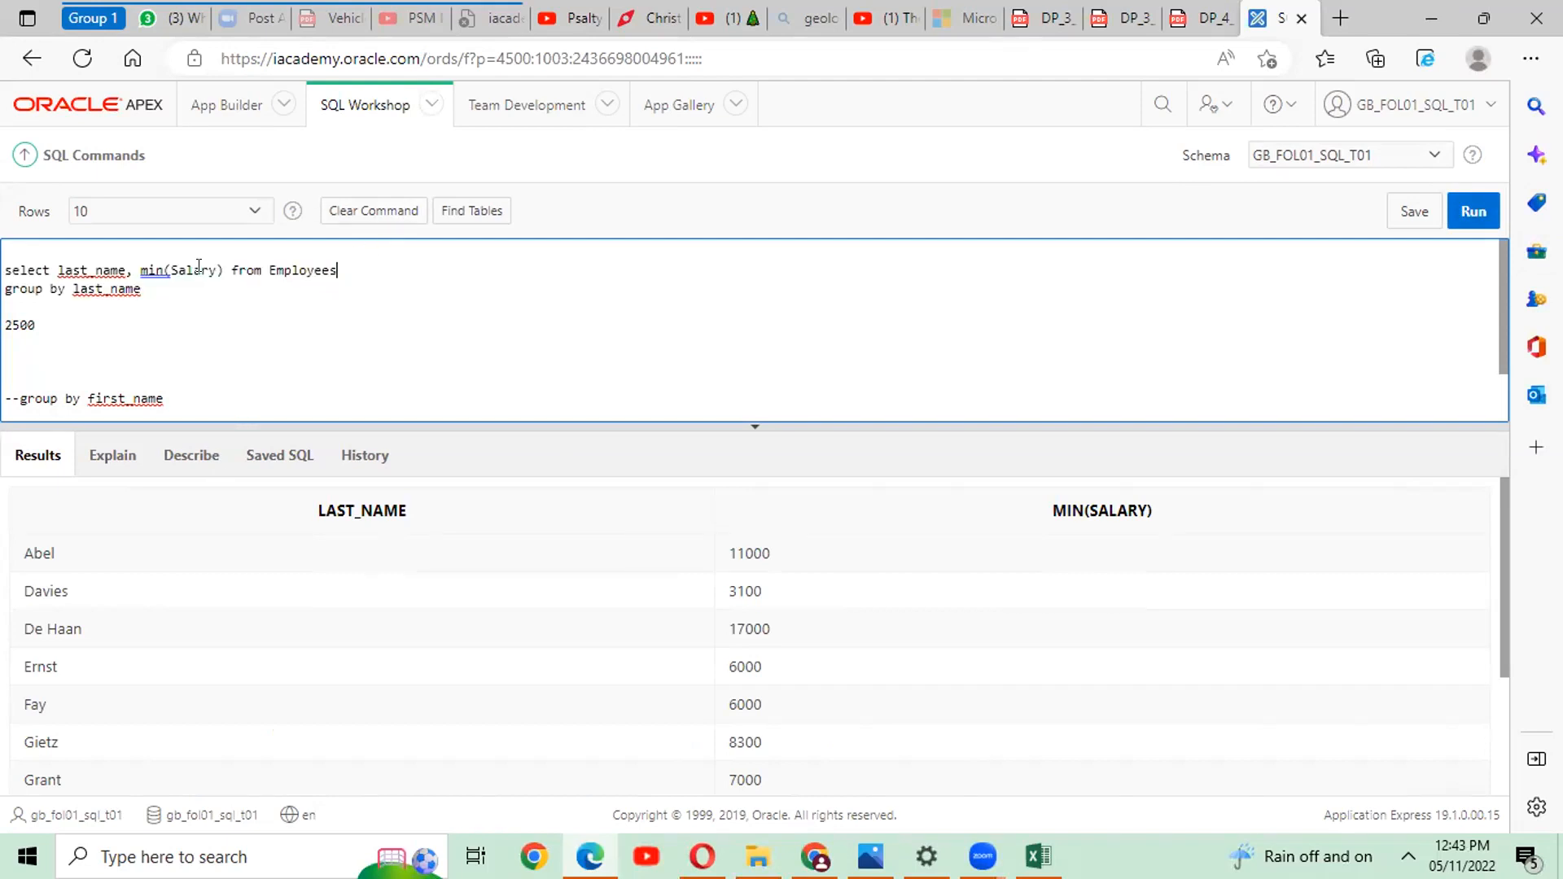
pyautogui.hotkey('shift', 'Home')
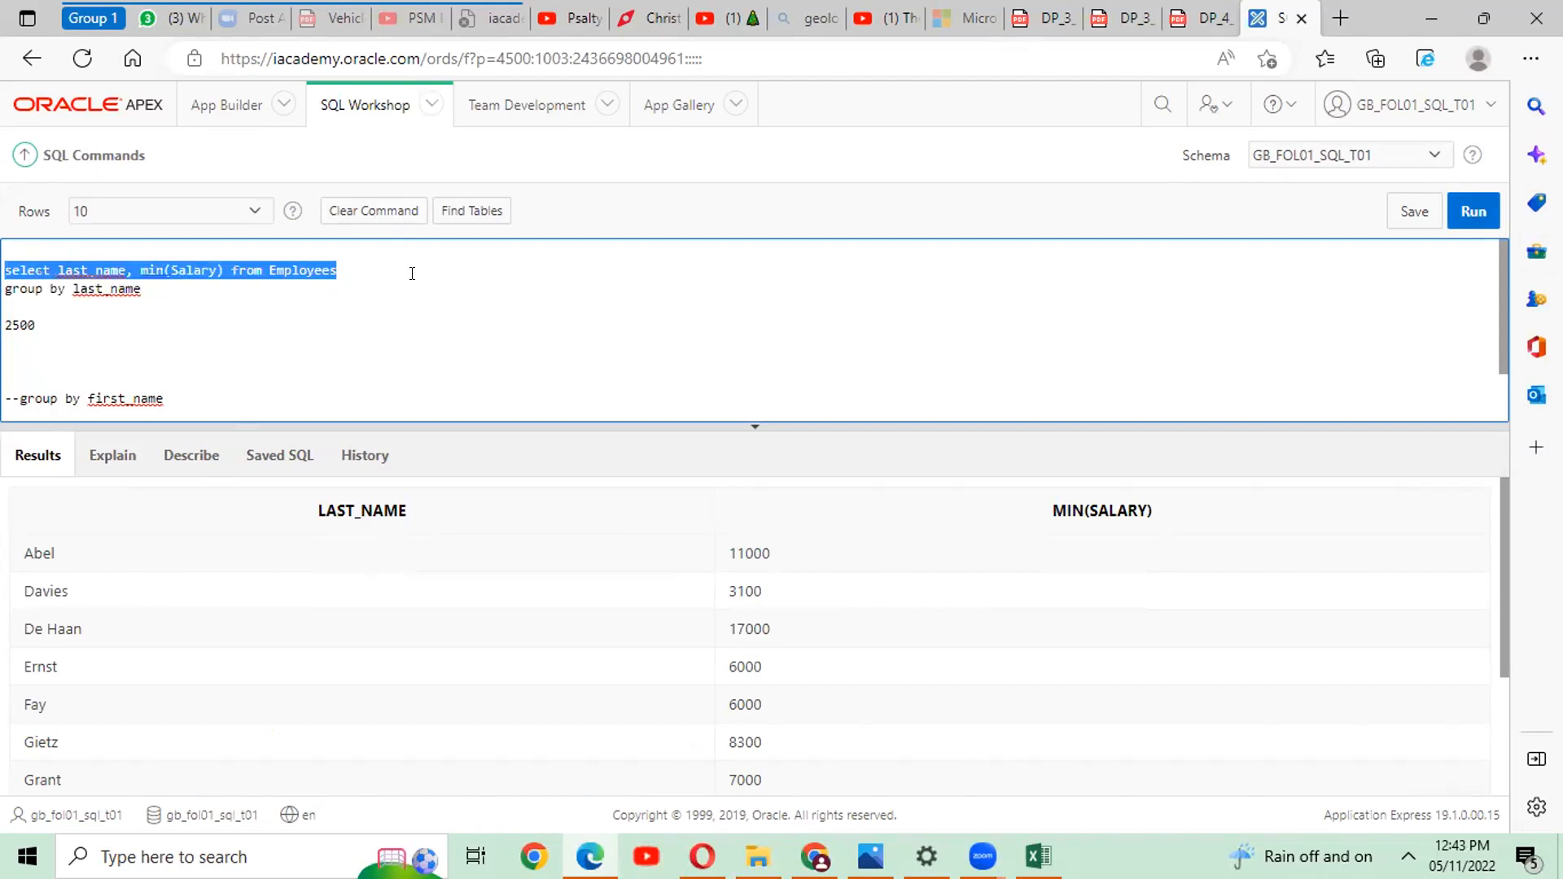
pyautogui.click(1475, 211)
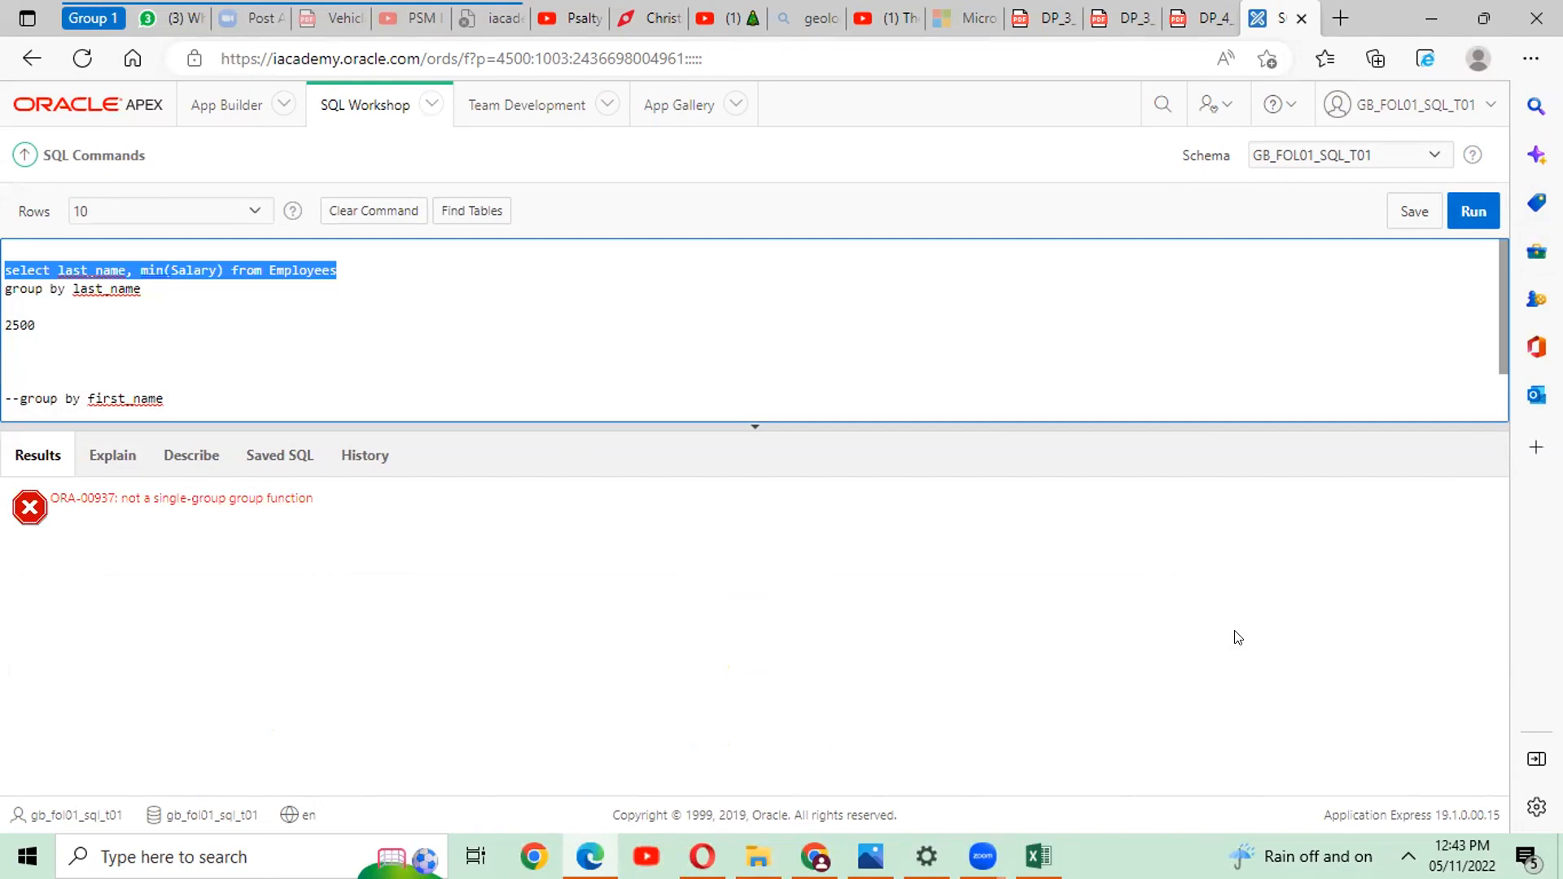
# - Insert first_name after last_name in the select list and run the query with its existing group by clause
pyautogui.click(128, 270)
pyautogui.write(',ls')
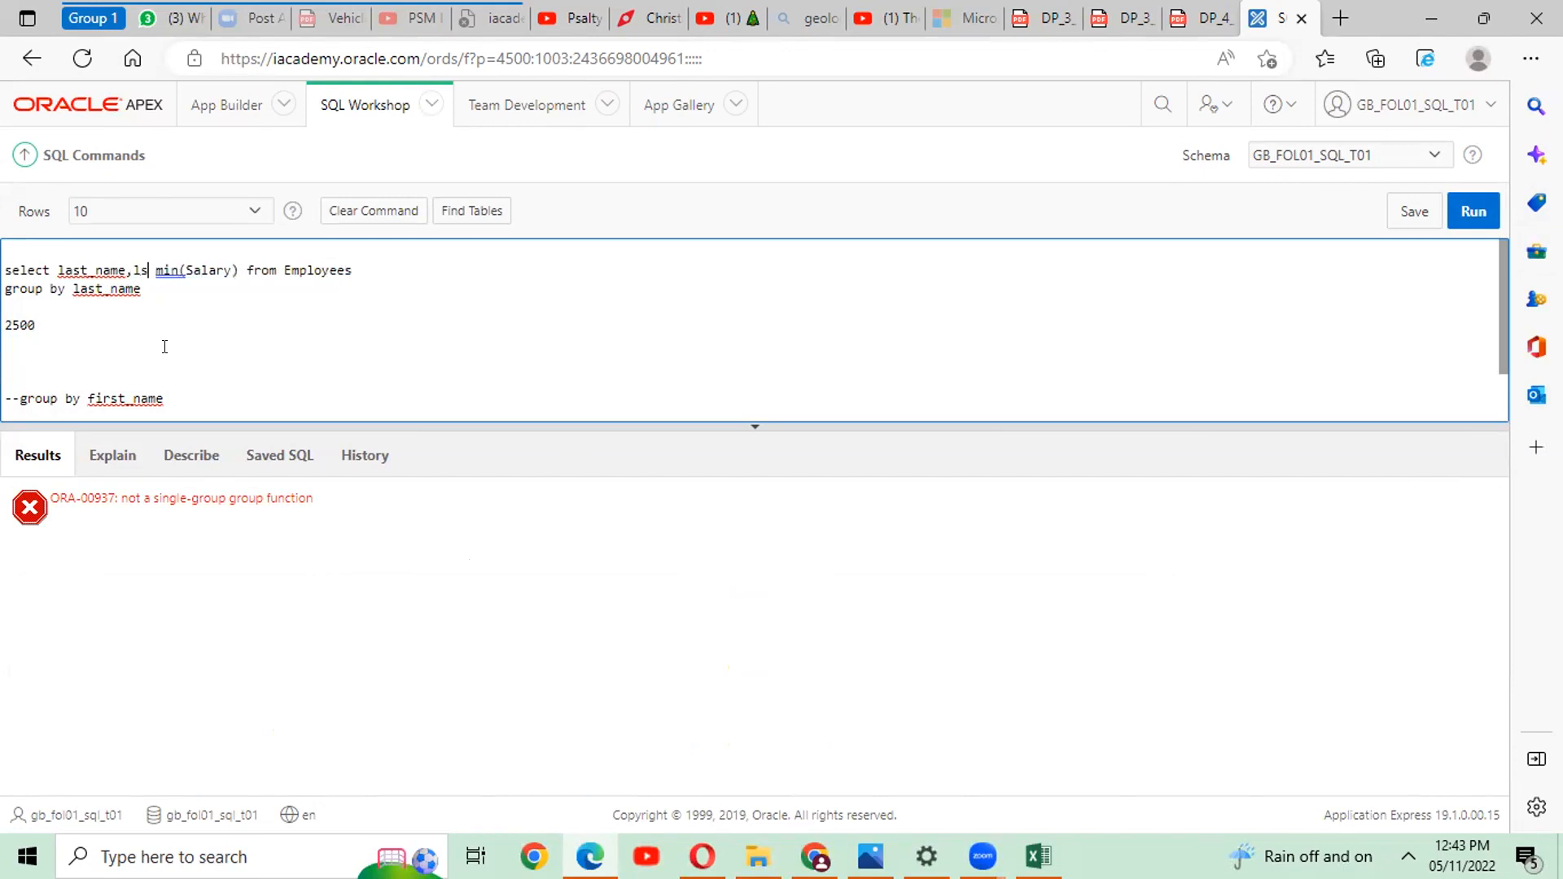
pyautogui.press('BackSpace')
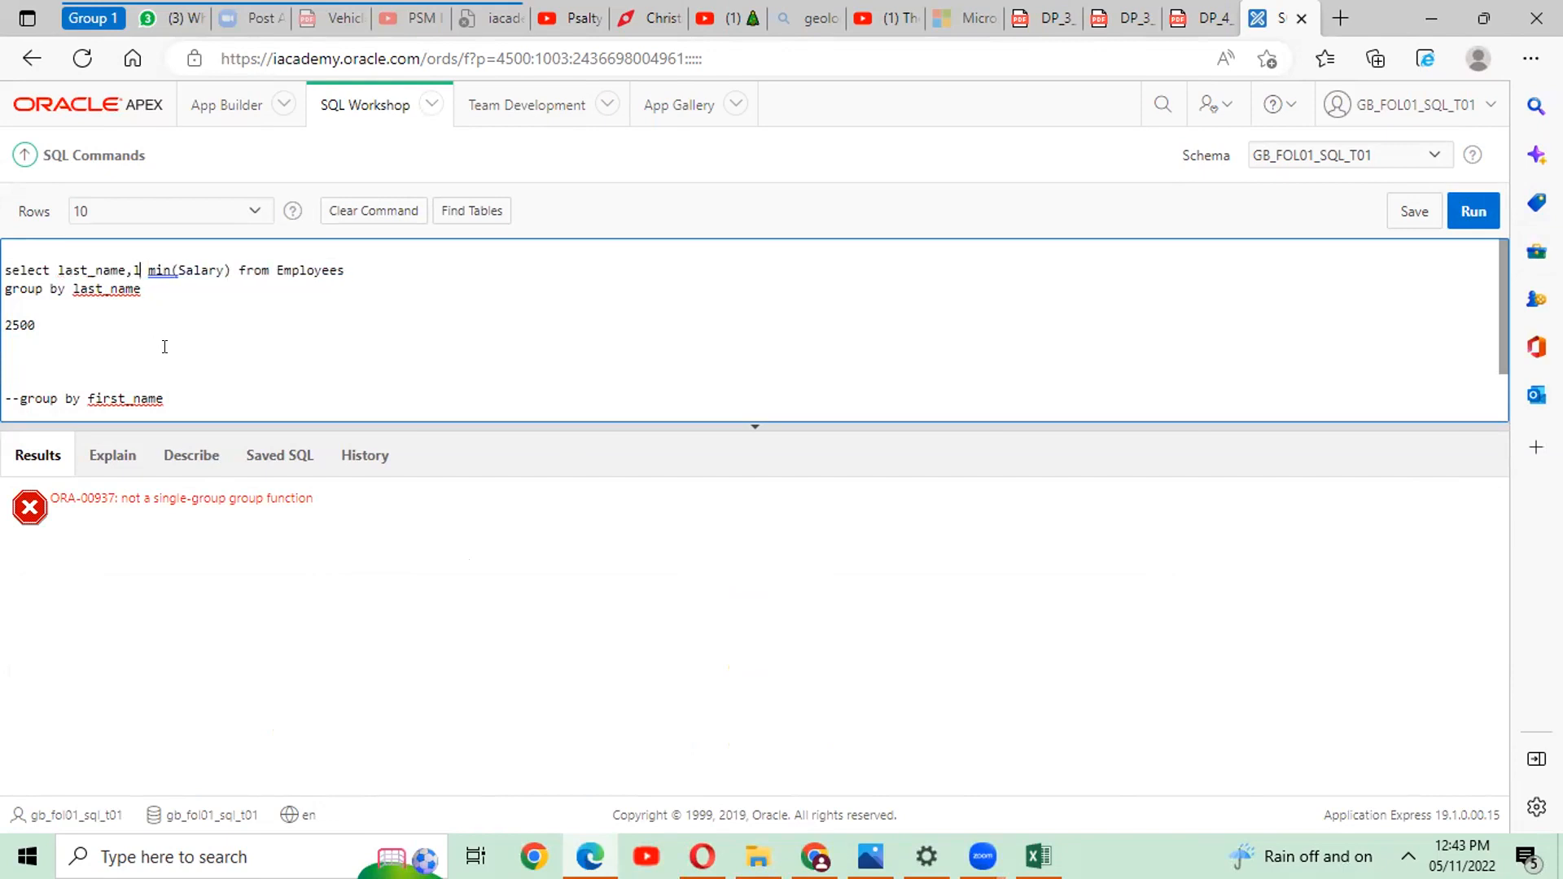
pyautogui.press('BackSpace')
pyautogui.write('fir')
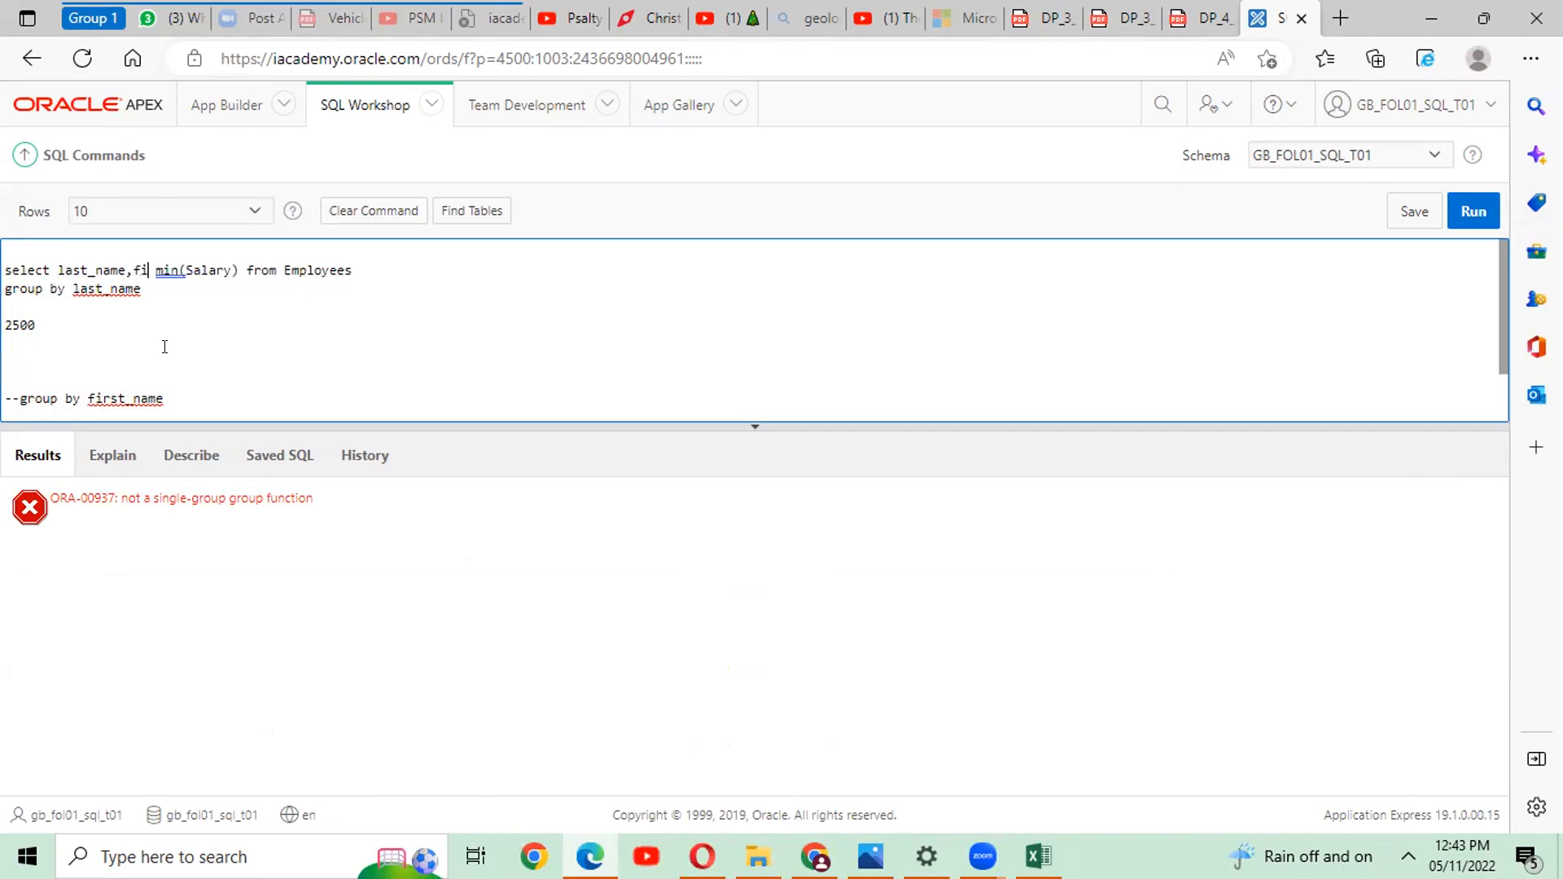
pyautogui.write('st_name')
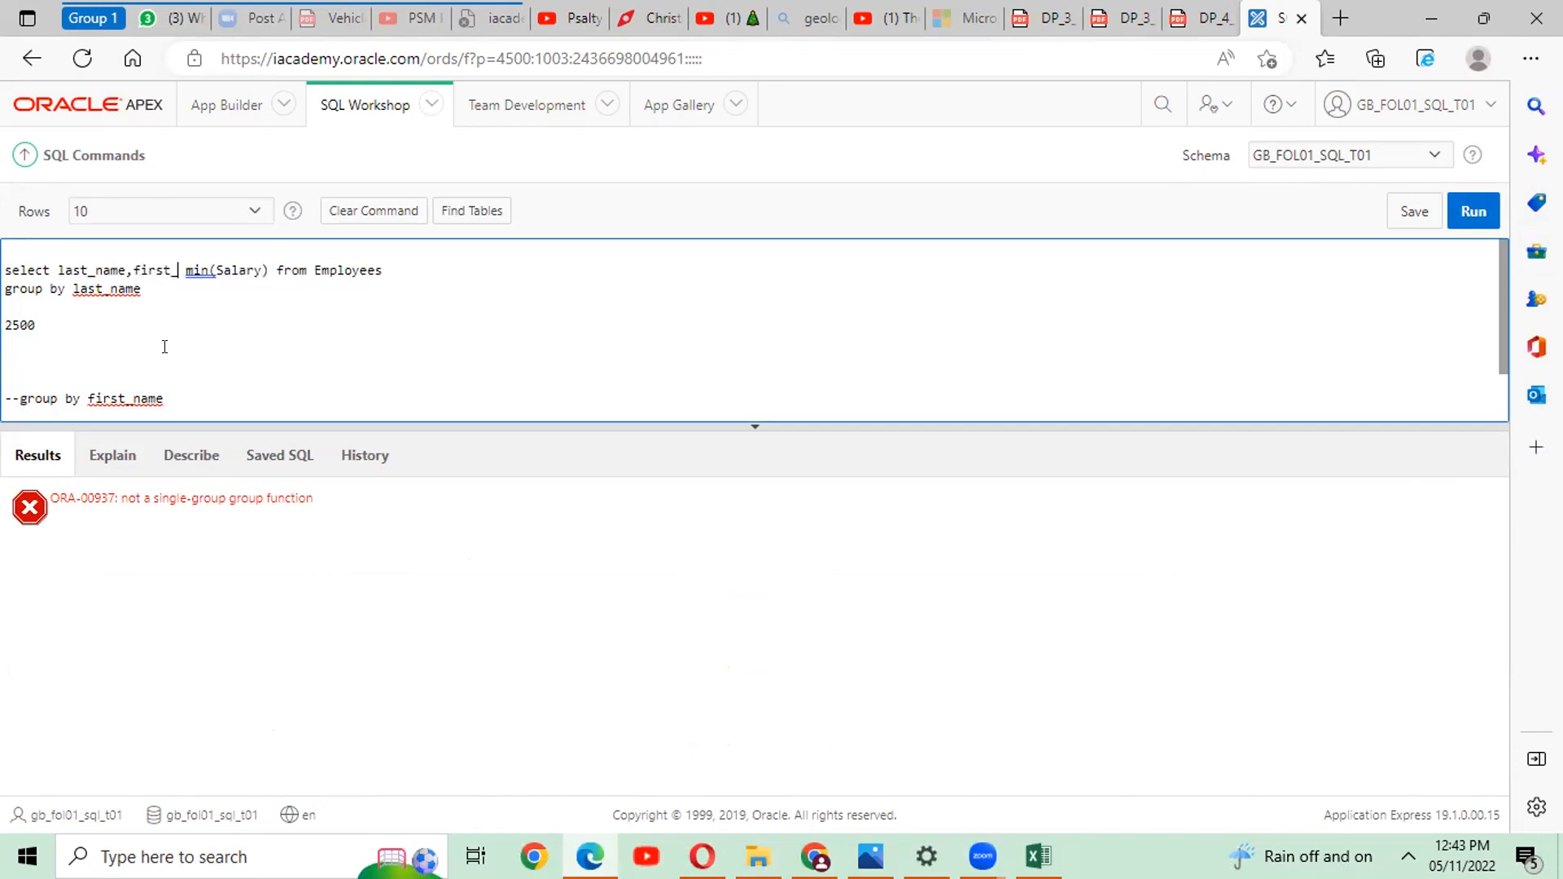
pyautogui.write(',')
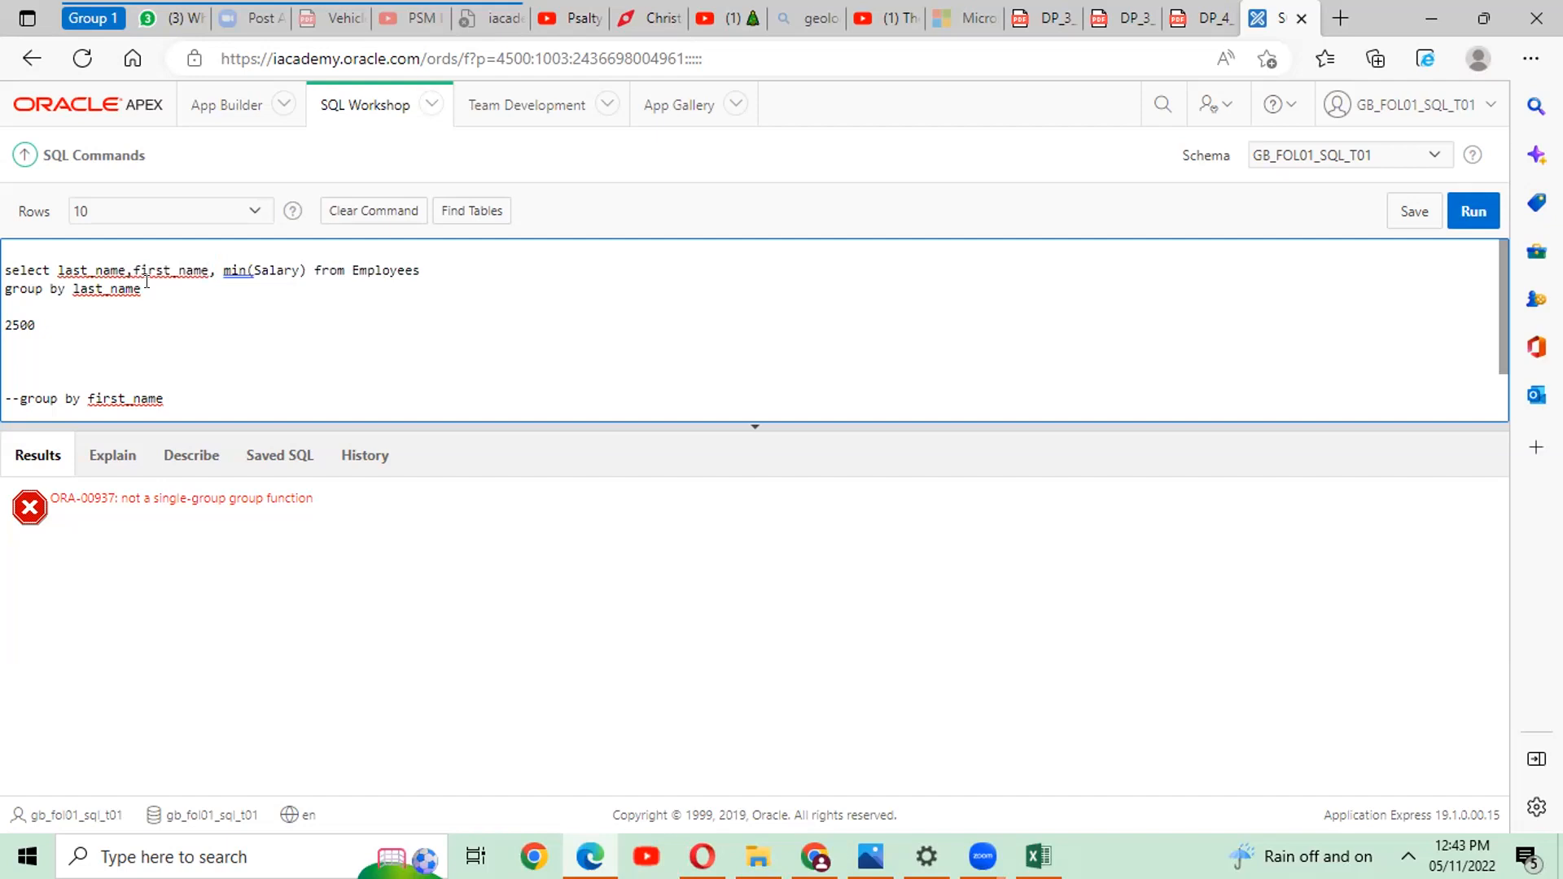
pyautogui.moveTo(147, 284); pyautogui.dragTo(7, 264)
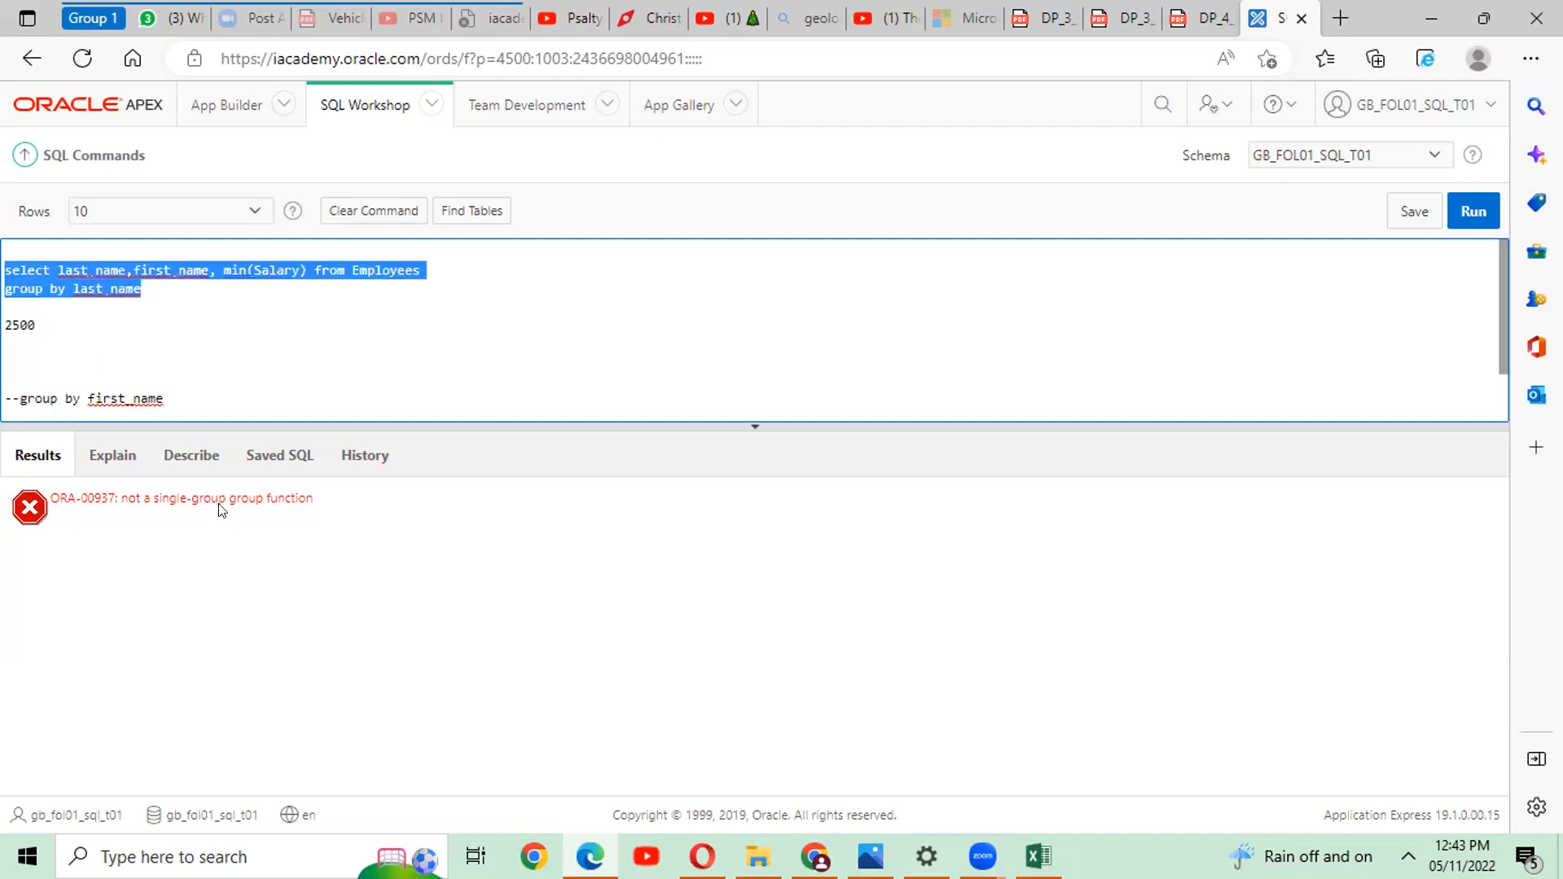
pyautogui.click(1461, 217)
# - Add first_name after last_name in the group by clause and run the whole query
pyautogui.doubleClick(158, 264)
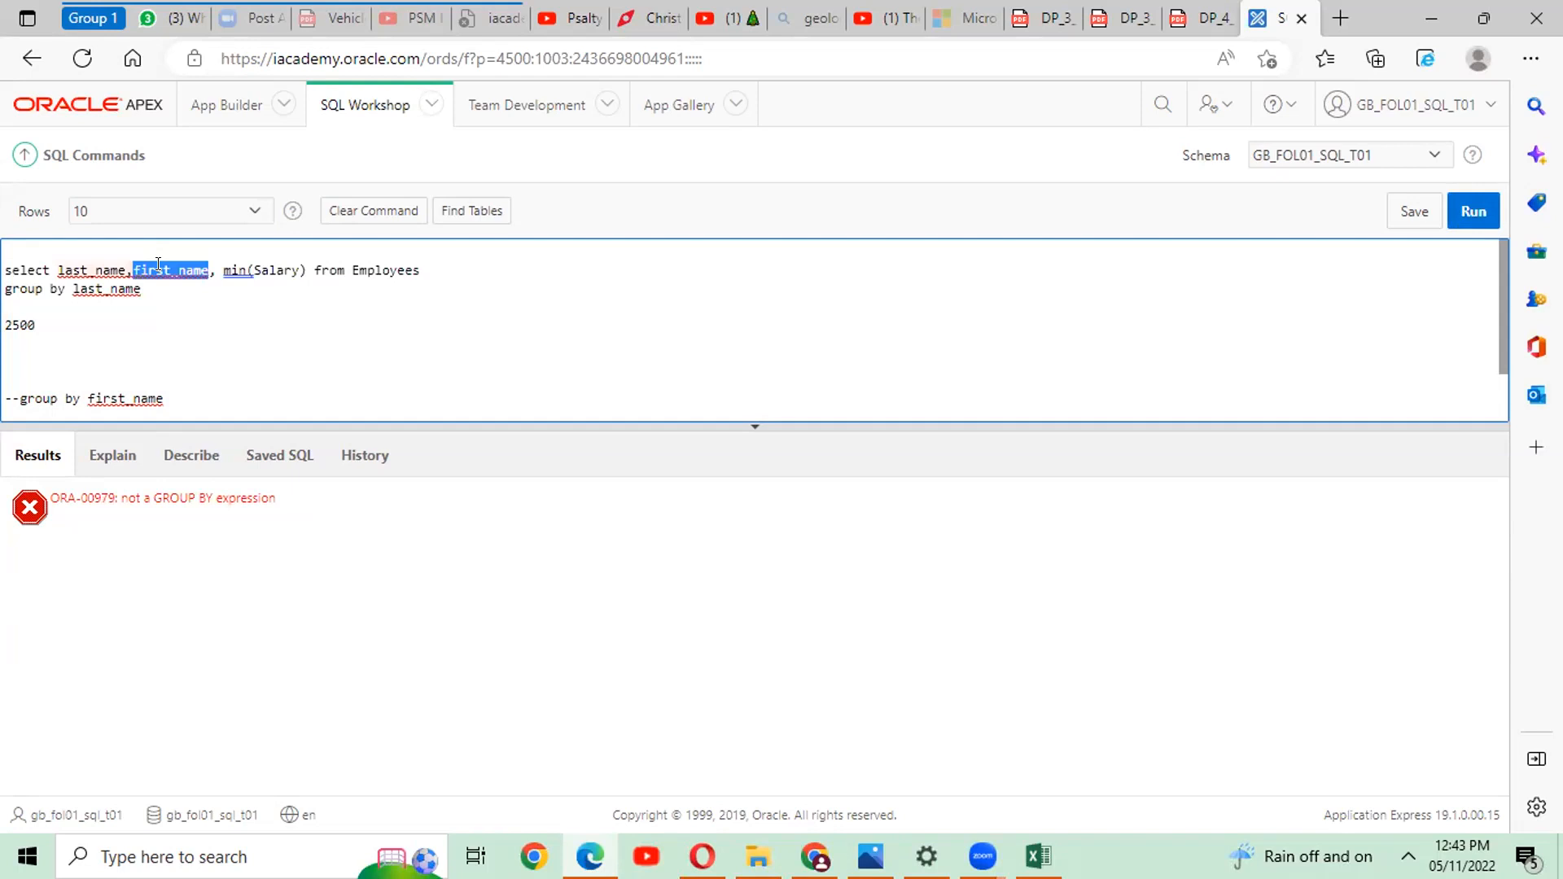
pyautogui.click(142, 282)
pyautogui.write(';')
pyautogui.write(' first_name')
pyautogui.moveTo(232, 290); pyautogui.dragTo(8, 289)
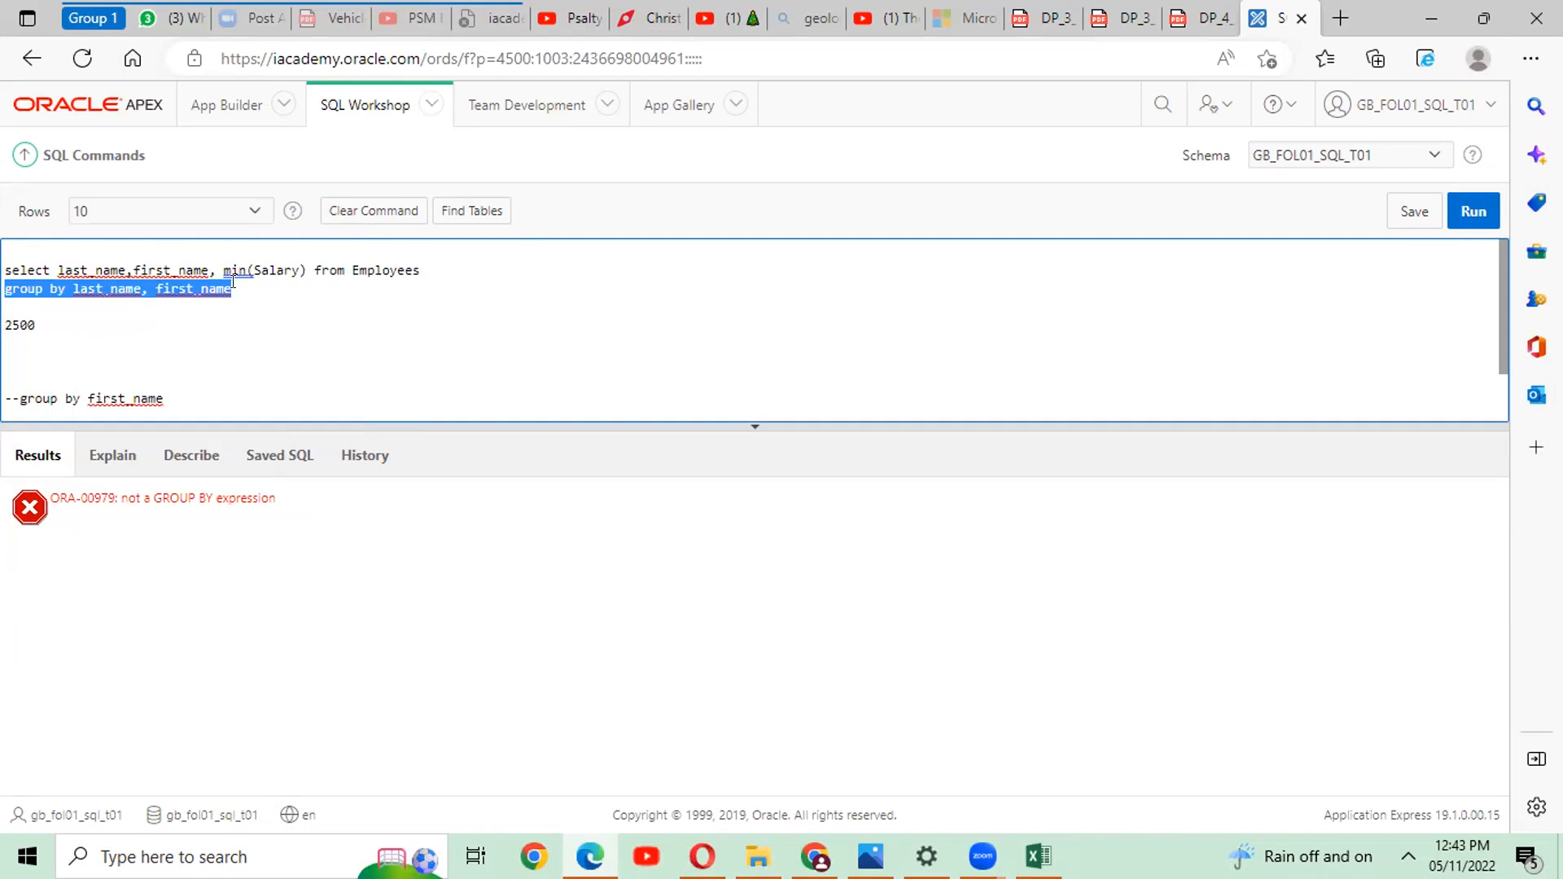
pyautogui.moveTo(233, 287); pyautogui.dragTo(8, 257)
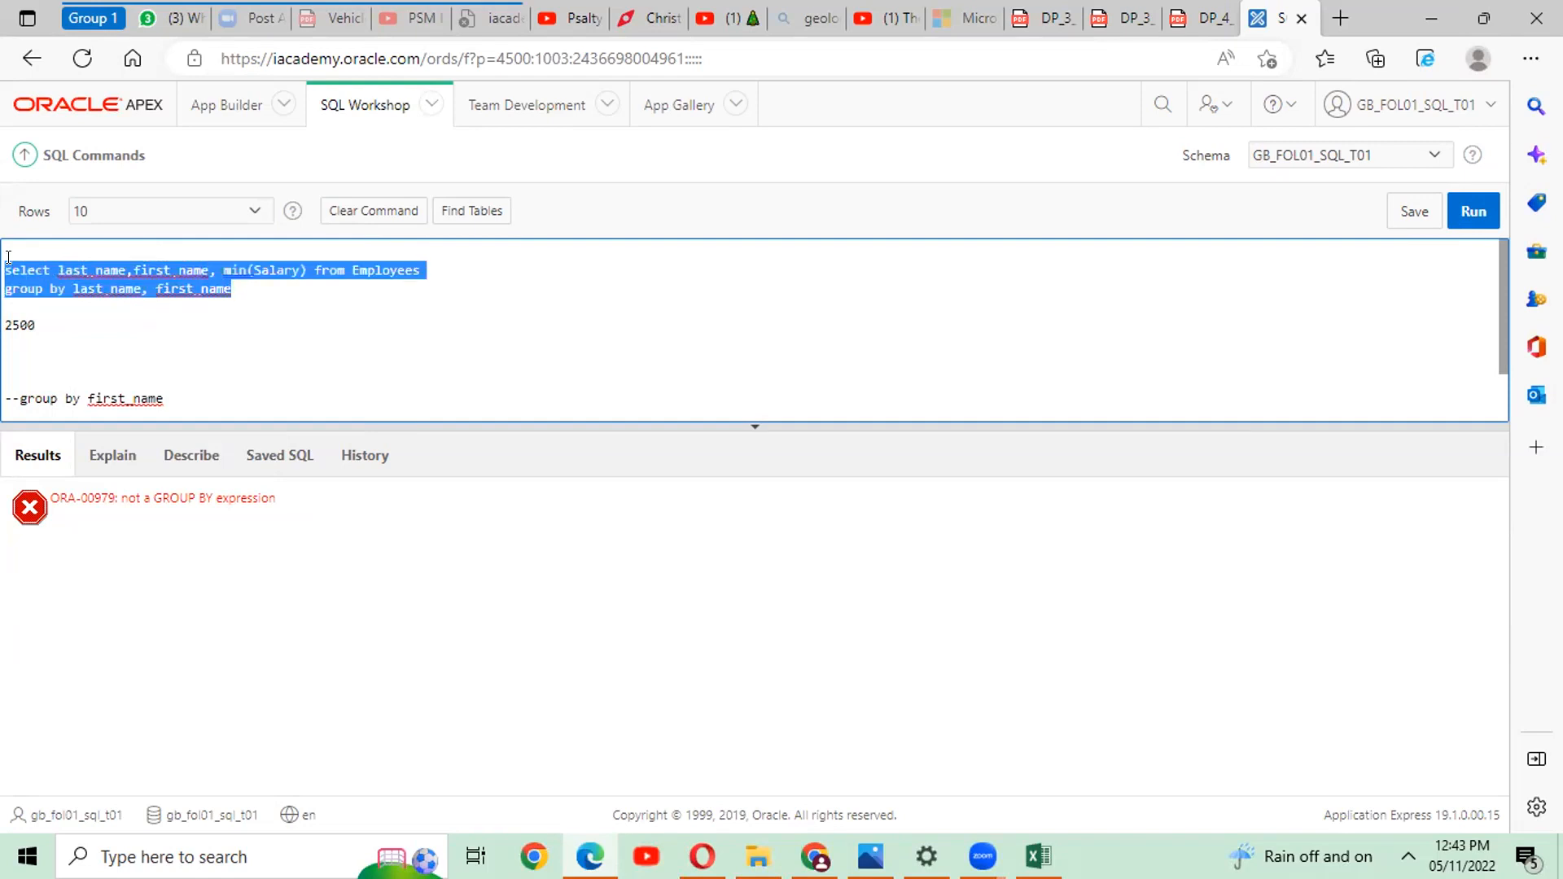
pyautogui.click(1473, 211)
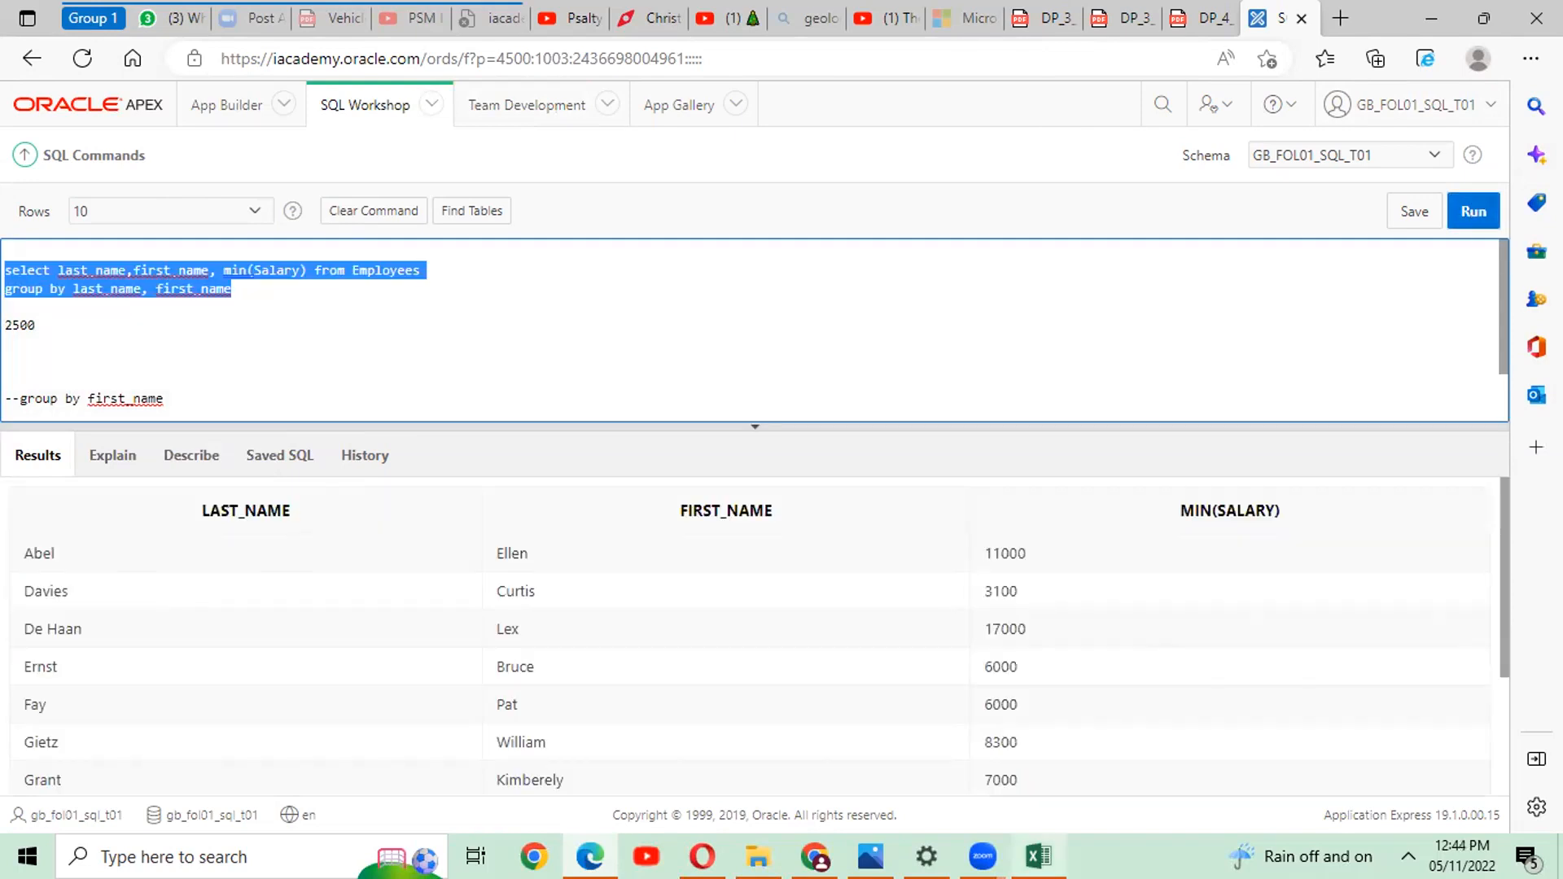
# - Switch to the Book1 workbook in Excel and dismiss the think-cell license dialog
pyautogui.click(1038, 854)
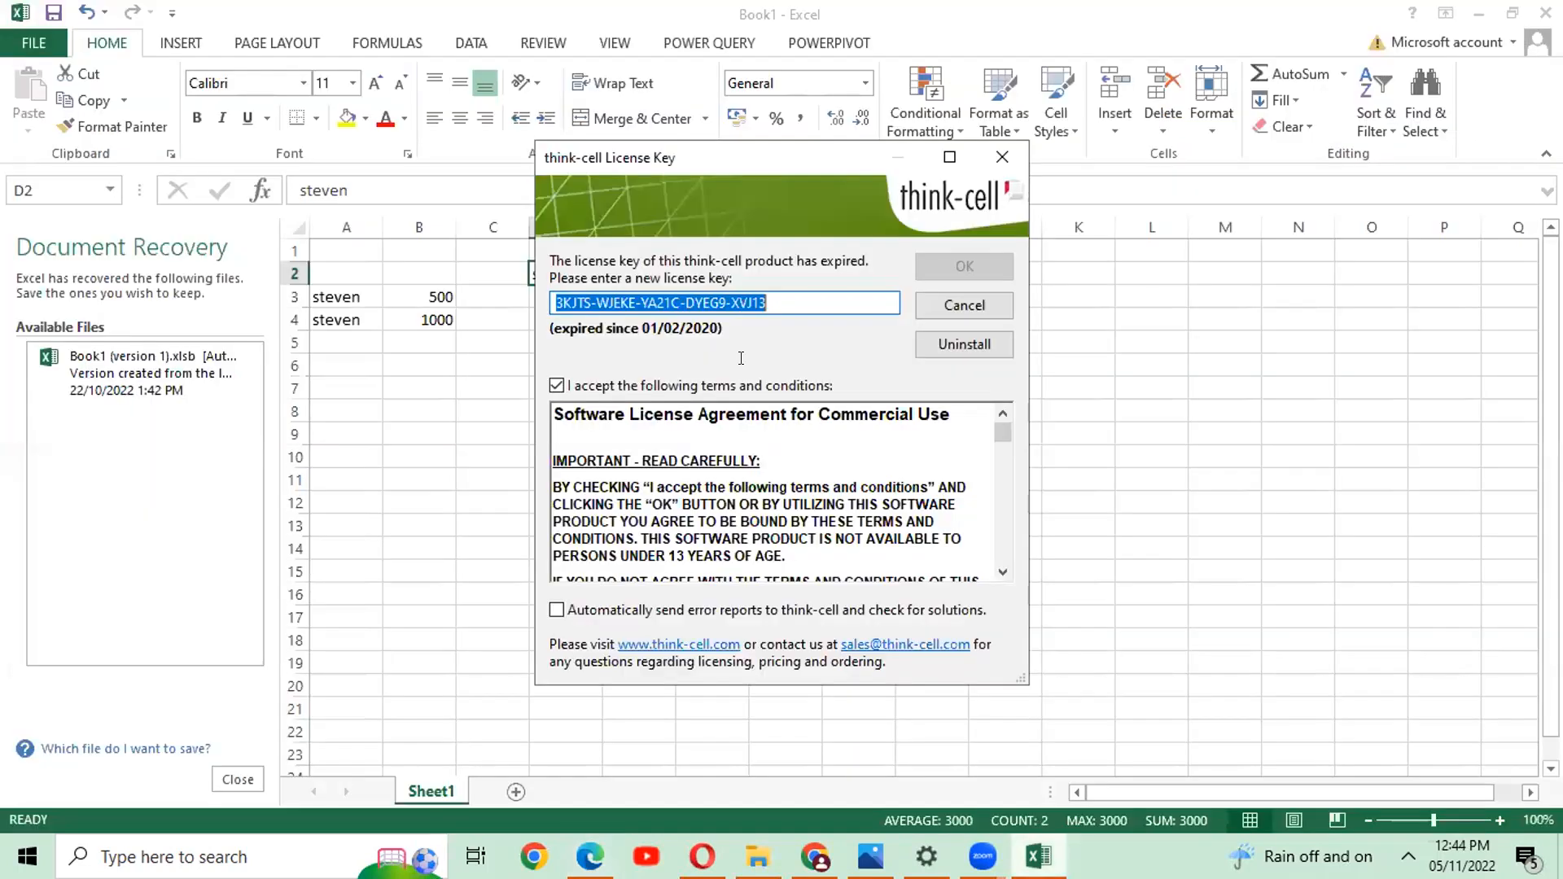
pyautogui.click(1002, 156)
pyautogui.click(448, 416)
# - Move the entries in D2:E2 to A2:B2 and replace the names in A2:A4 with Coke
pyautogui.moveTo(542, 271); pyautogui.dragTo(645, 271)
pyautogui.moveTo(525, 271); pyautogui.dragTo(356, 281)
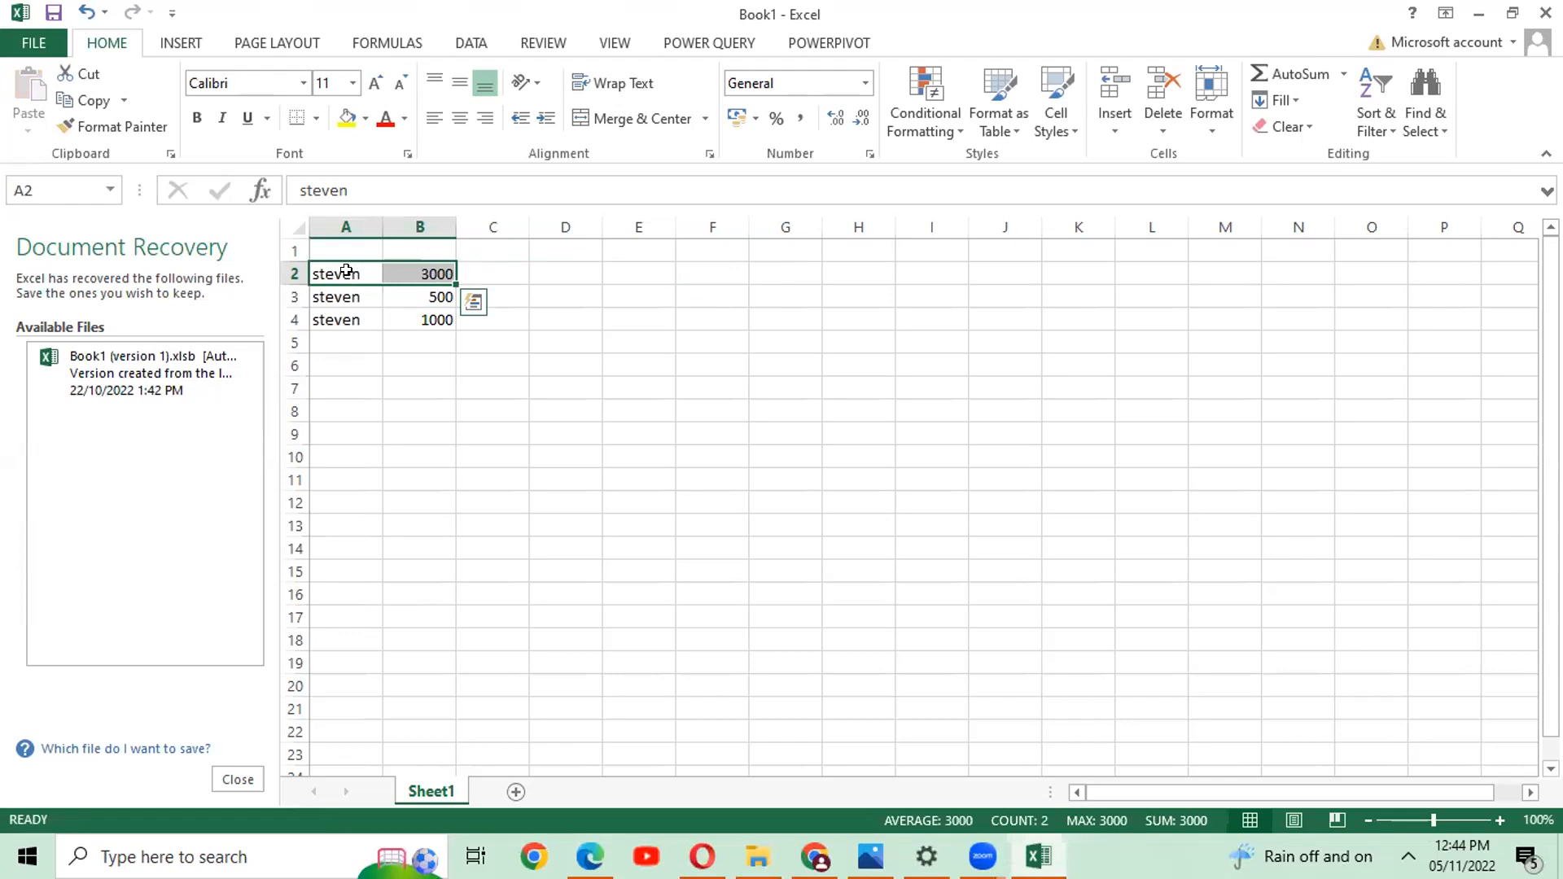
pyautogui.write('Coke')
pyautogui.press('Return')
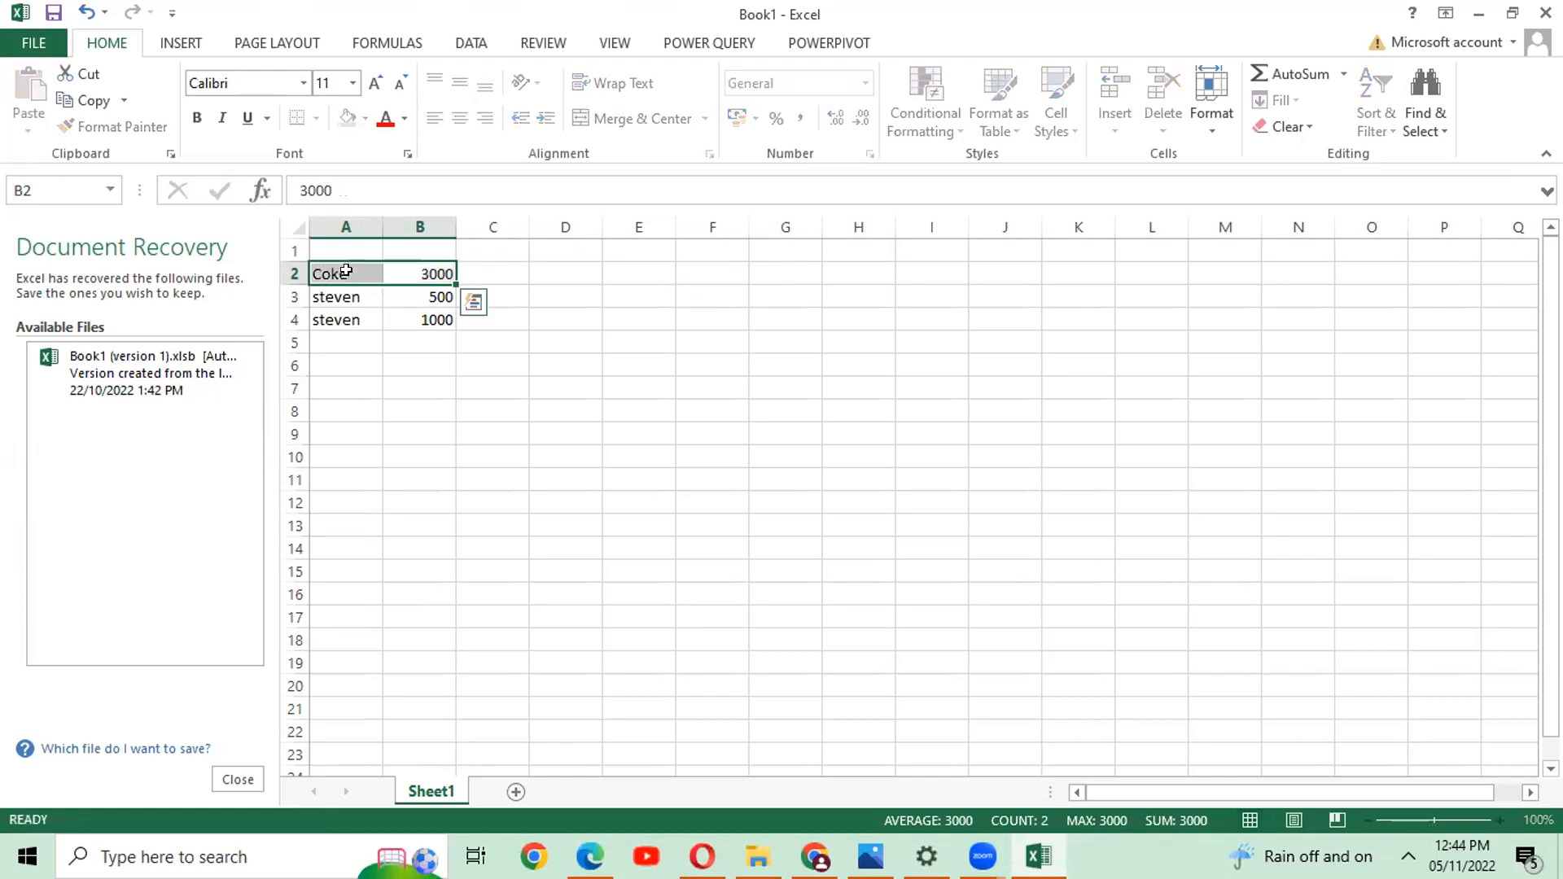
pyautogui.click(374, 278)
pyautogui.moveTo(382, 283); pyautogui.dragTo(380, 326)
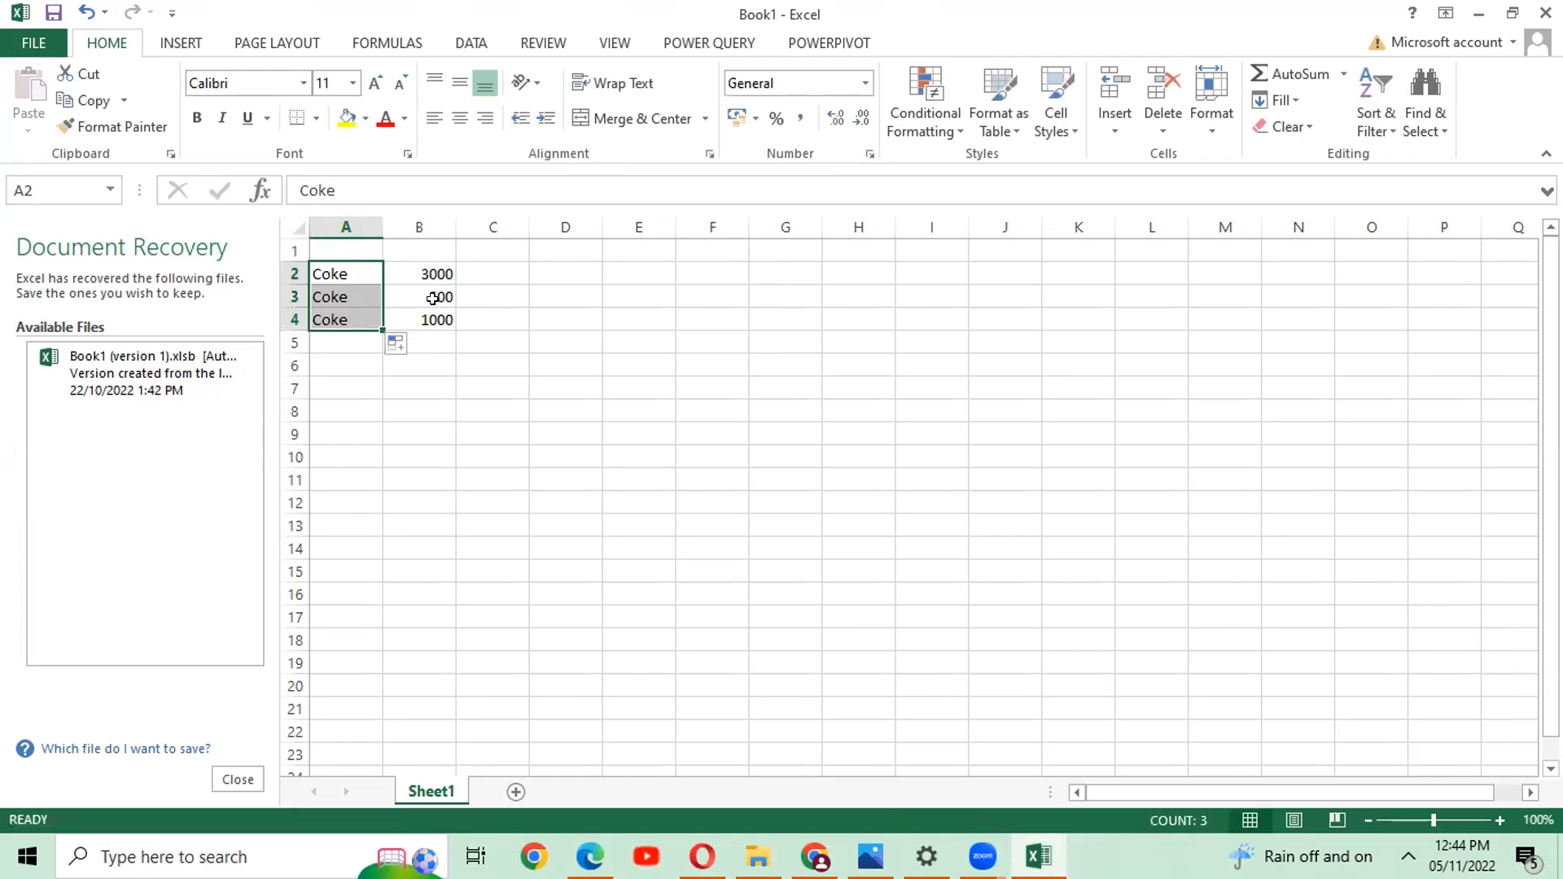
pyautogui.click(433, 298)
pyautogui.click(433, 320)
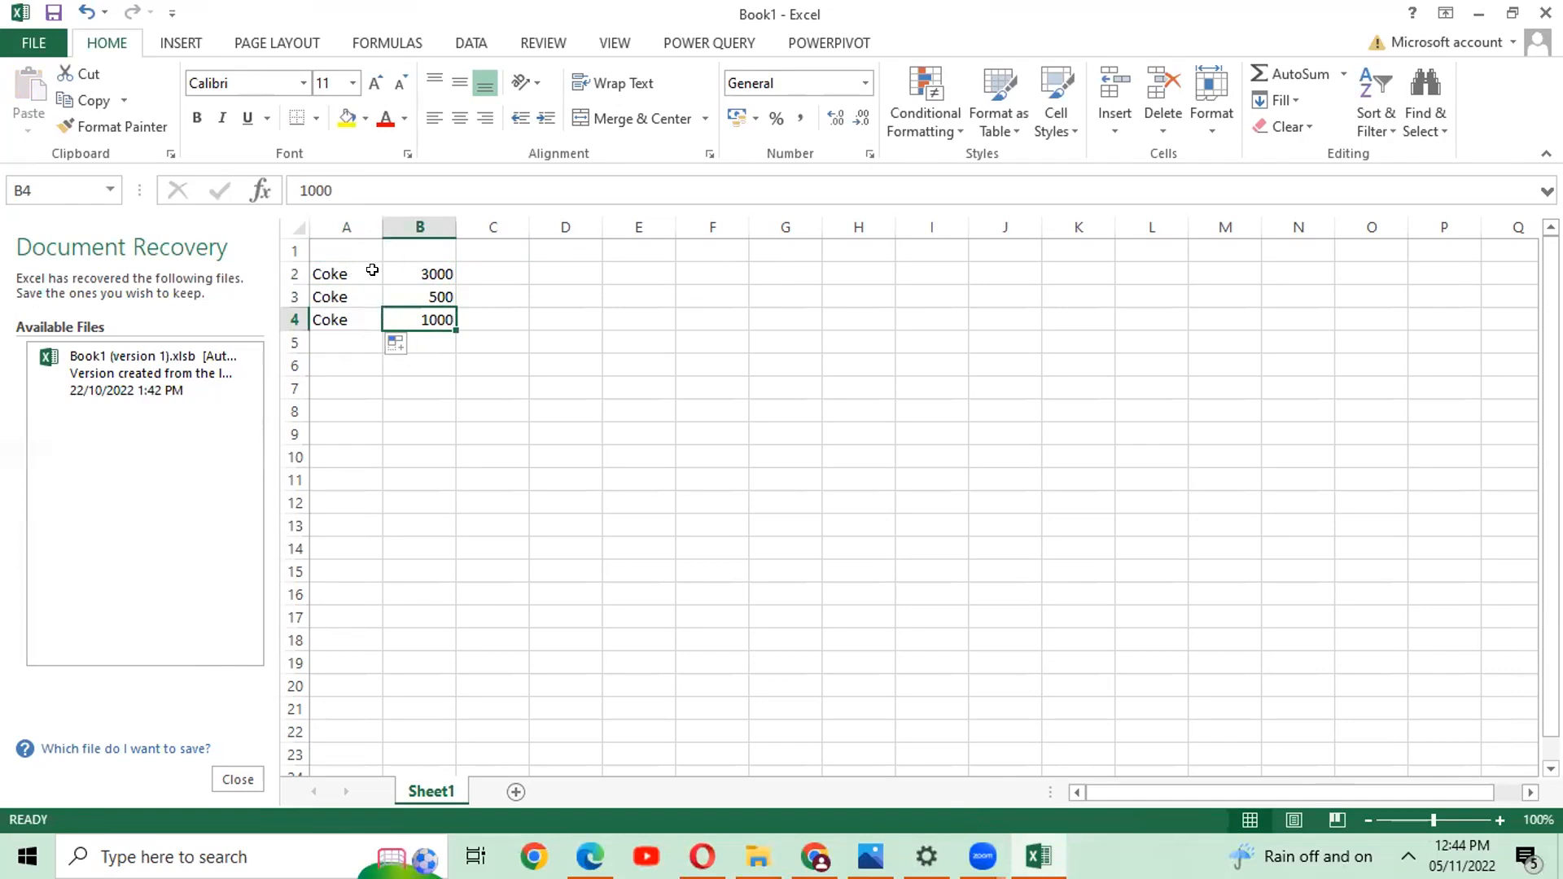
pyautogui.moveTo(346, 270); pyautogui.dragTo(400, 335)
pyautogui.moveTo(408, 326); pyautogui.dragTo(395, 319)
pyautogui.click(323, 269)
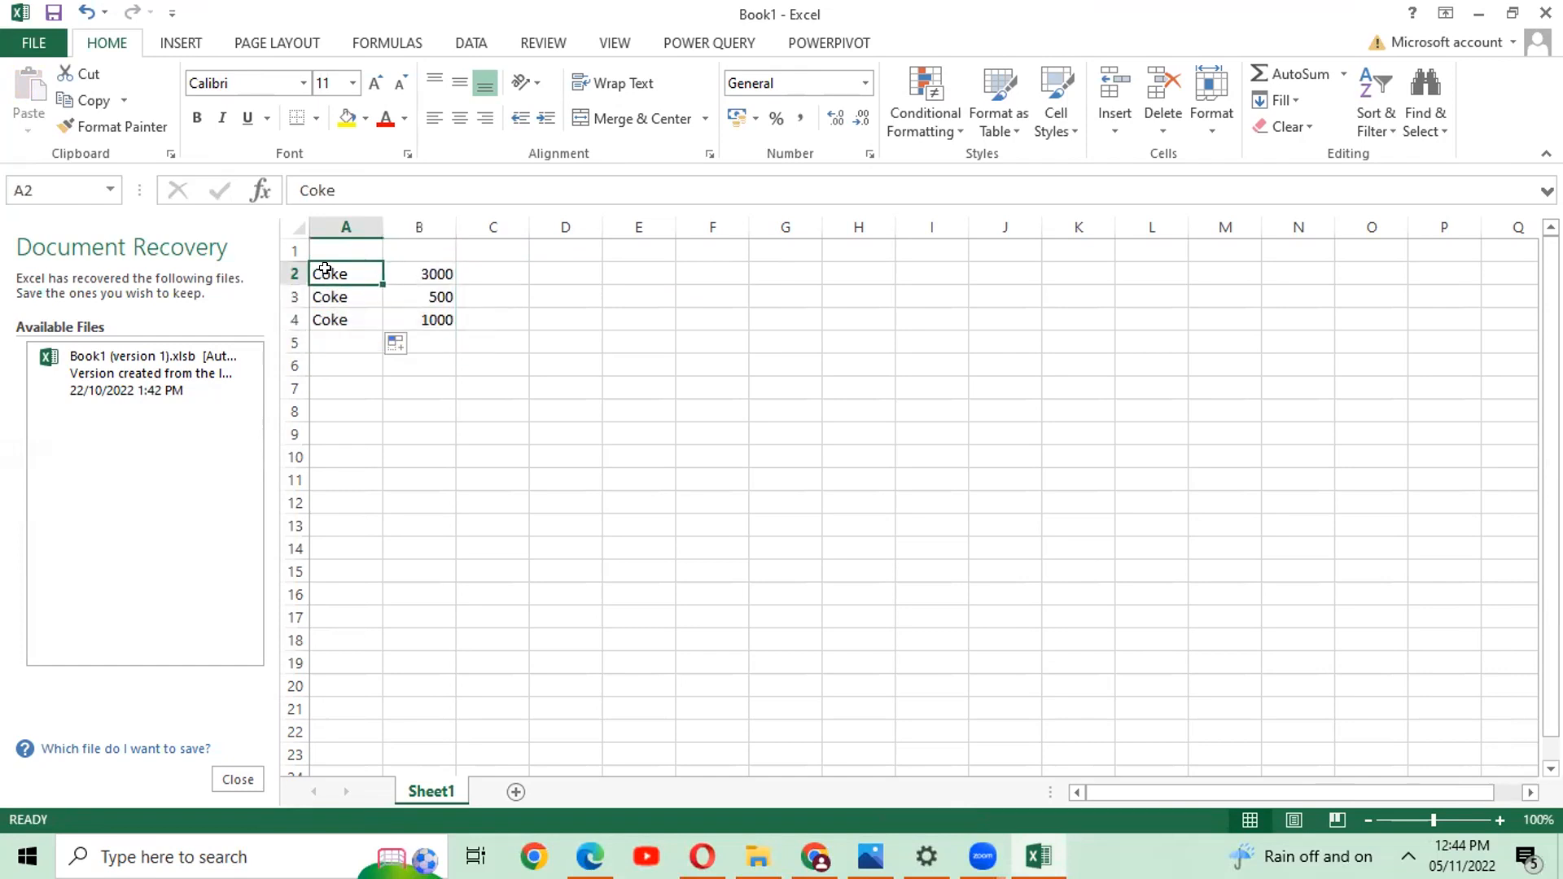
# - Enter the column header Product_name in cell A1
pyautogui.click(326, 246)
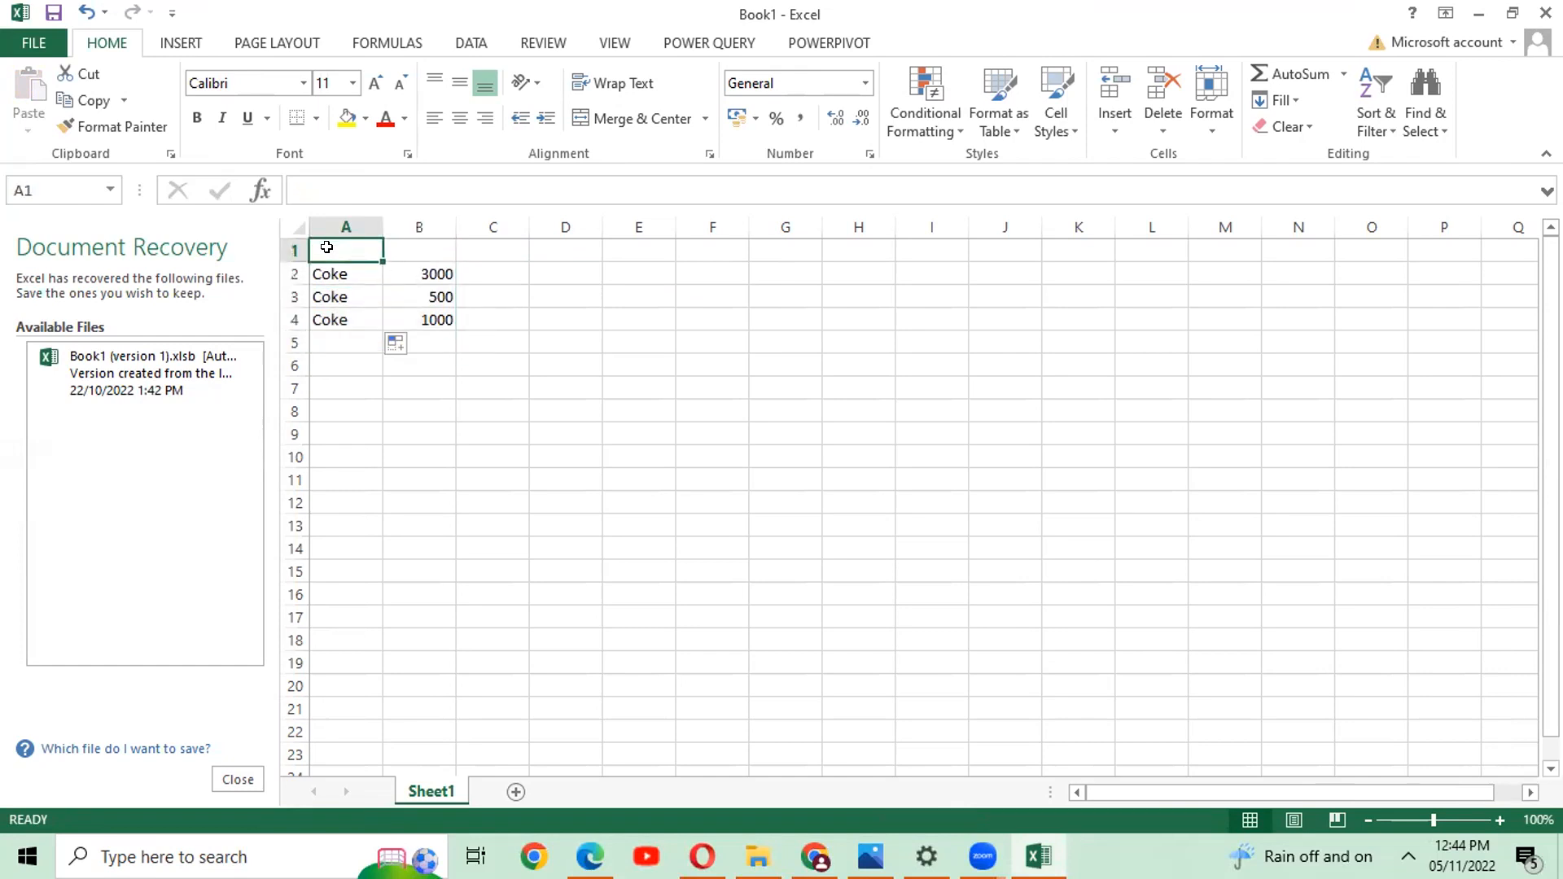
pyautogui.write('Produ')
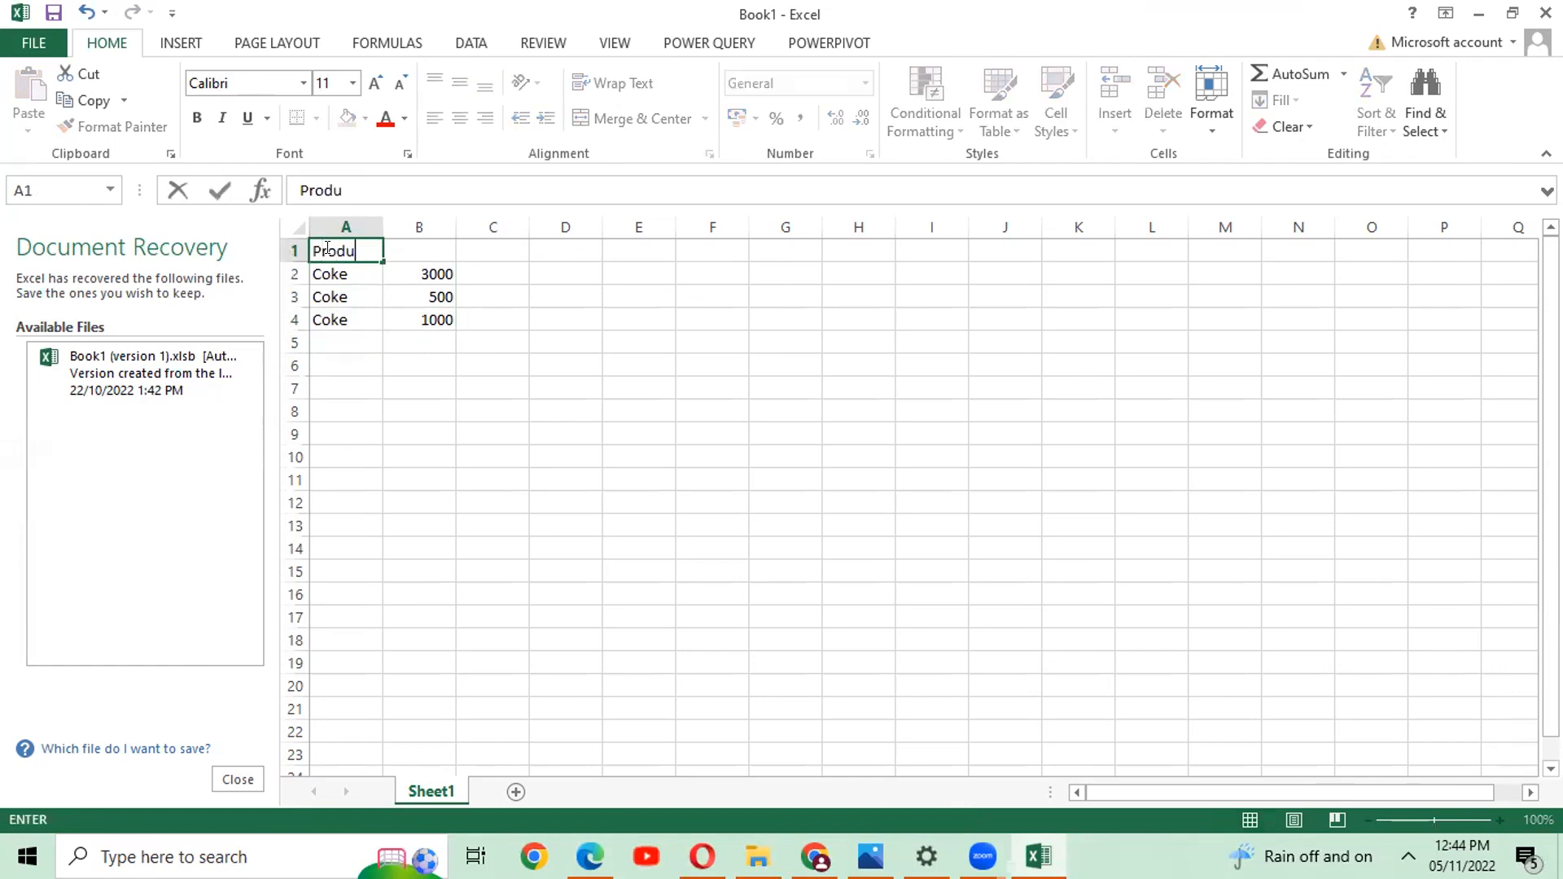
pyautogui.write('ct_name')
pyautogui.press('Return')
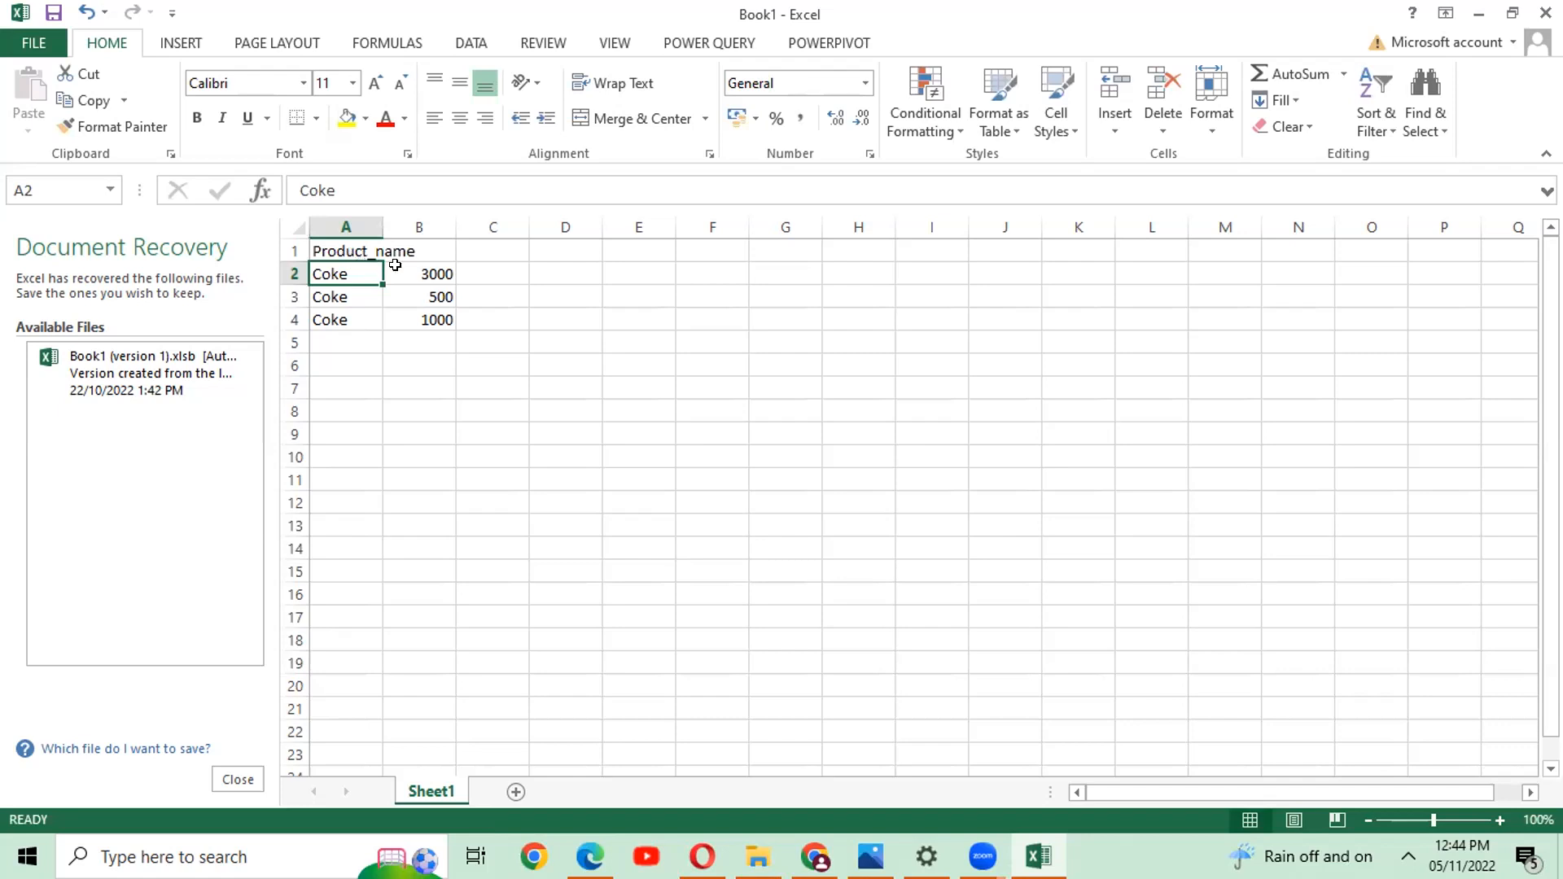
pyautogui.moveTo(396, 267); pyautogui.dragTo(408, 310)
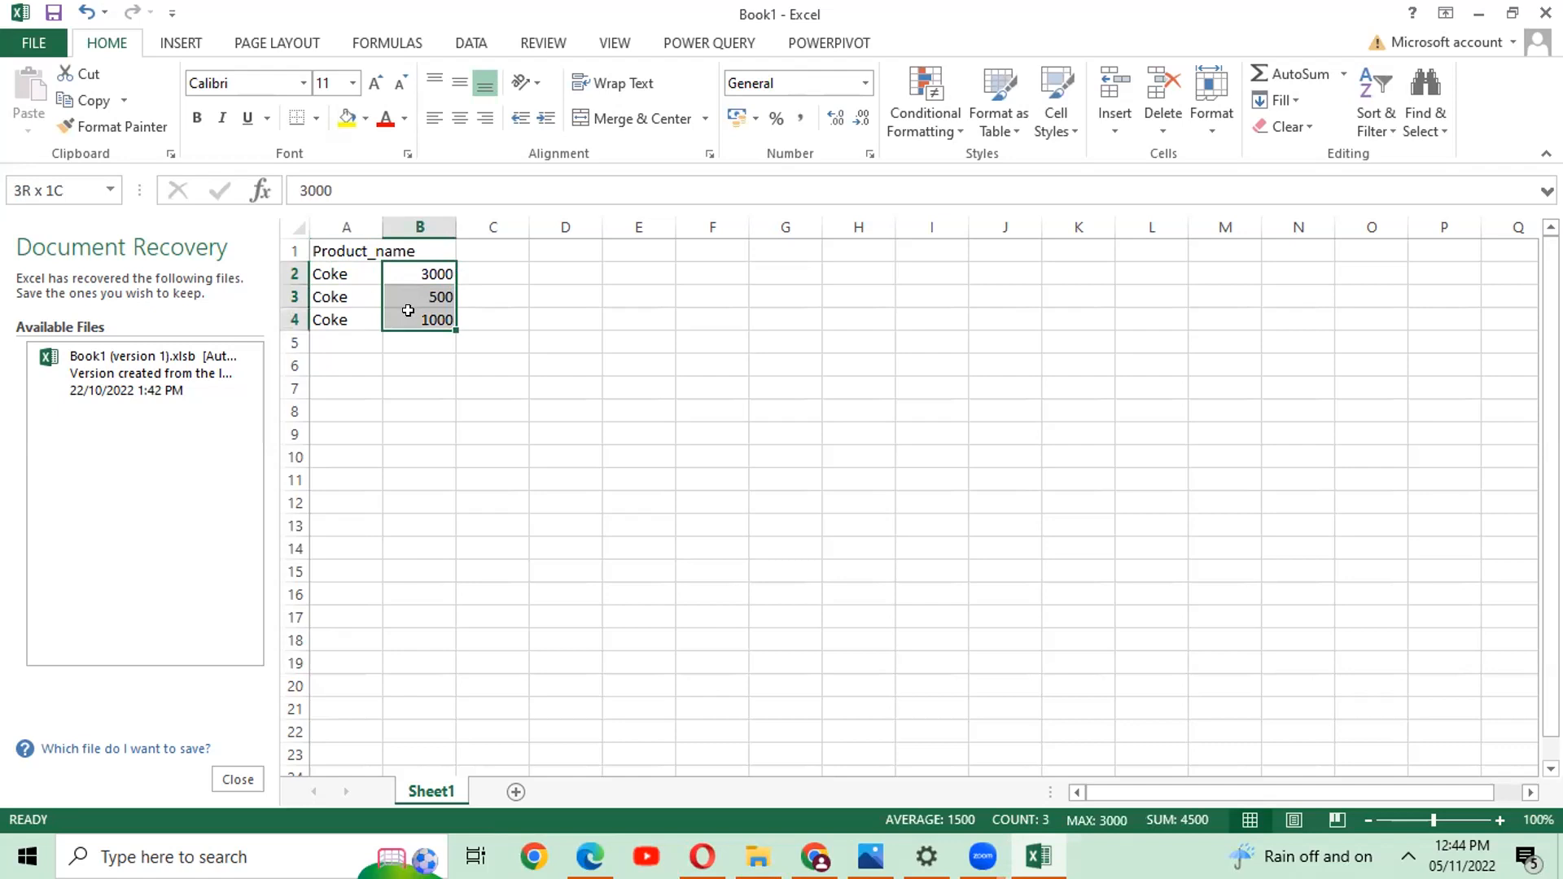
pyautogui.moveTo(408, 310); pyautogui.dragTo(408, 318)
pyautogui.click(409, 362)
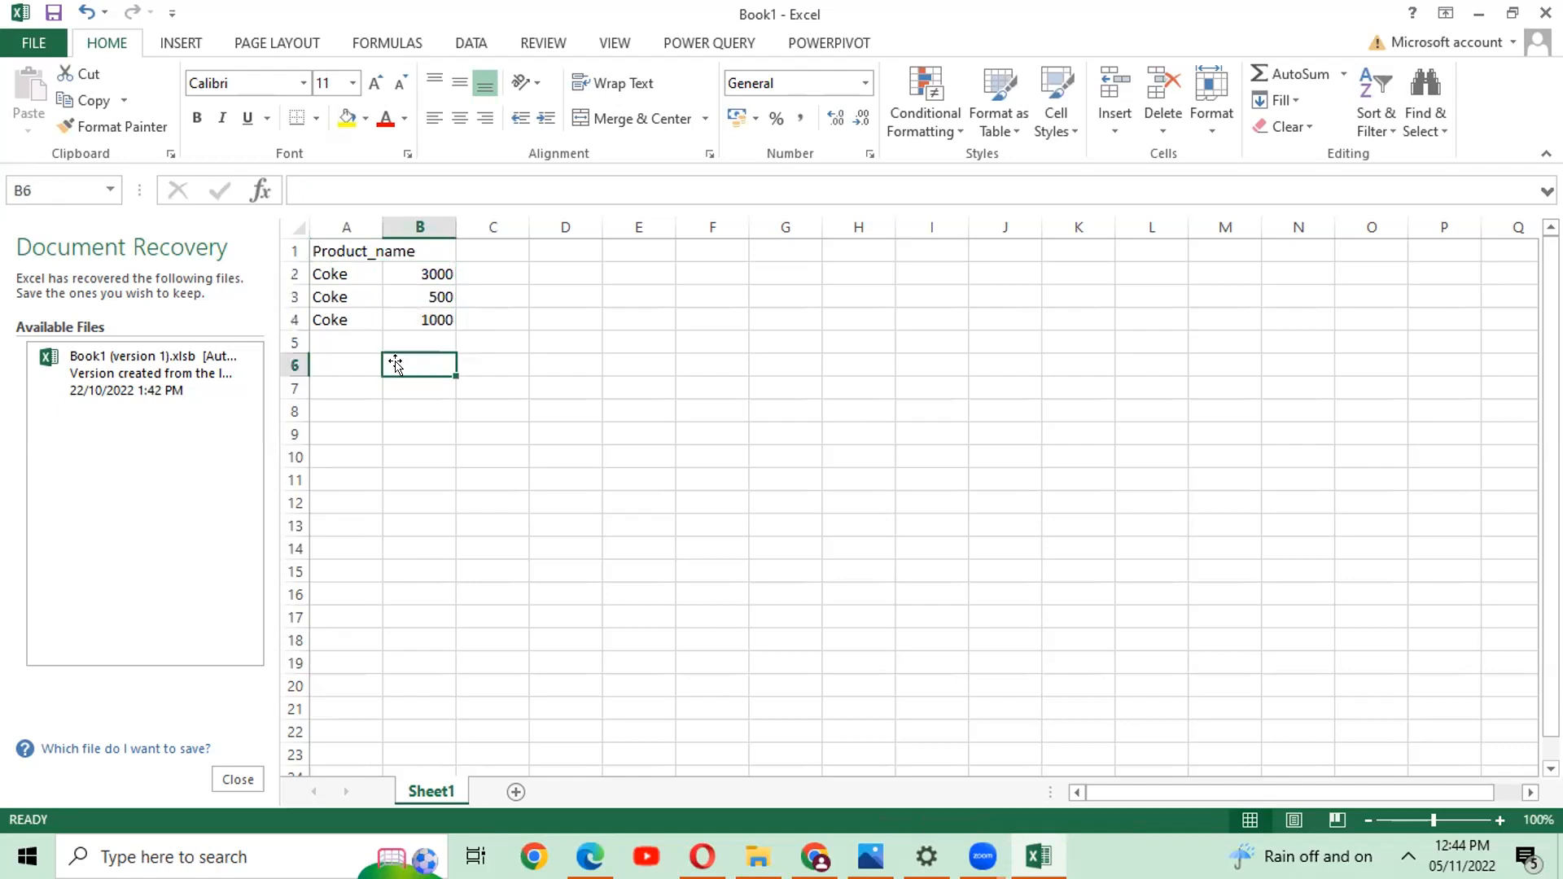
pyautogui.moveTo(323, 271); pyautogui.dragTo(411, 324)
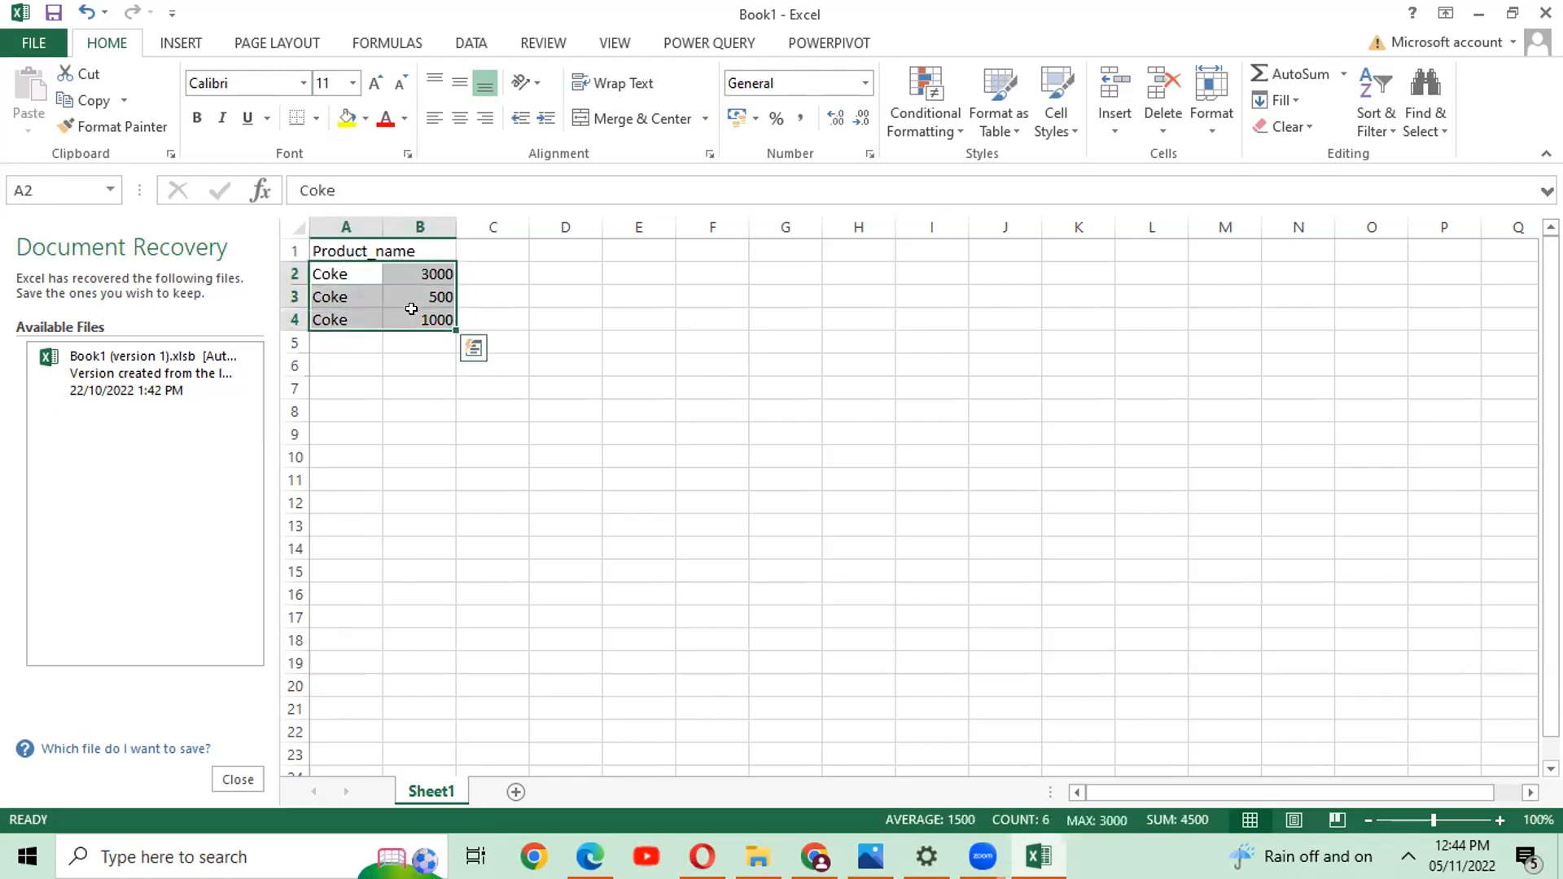
pyautogui.click(354, 341)
# - Copy the Coke rows in A2:B4 and paste them directly below, starting at A5
pyautogui.moveTo(333, 270); pyautogui.dragTo(390, 319)
pyautogui.hotkey('ctrl', 'c')
pyautogui.click(353, 343)
pyautogui.hotkey('ctrl', 'v')
# - Replace the product names in A5:A7 with Fanta
pyautogui.click(323, 342)
pyautogui.write('Fanta')
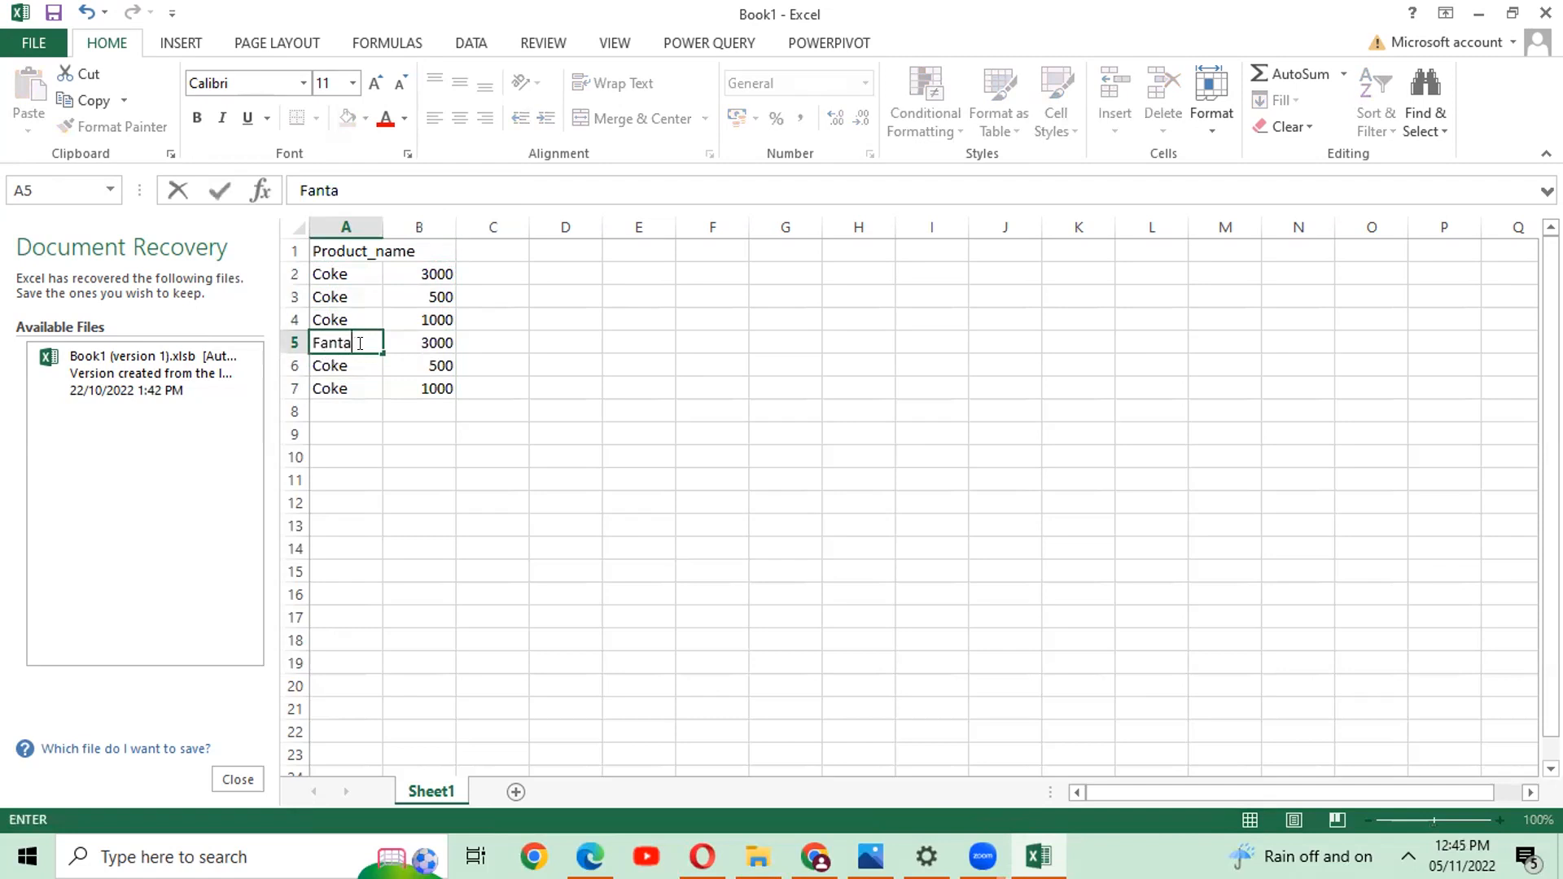
pyautogui.moveTo(378, 353); pyautogui.dragTo(378, 387)
pyautogui.click(423, 383)
pyautogui.click(347, 342)
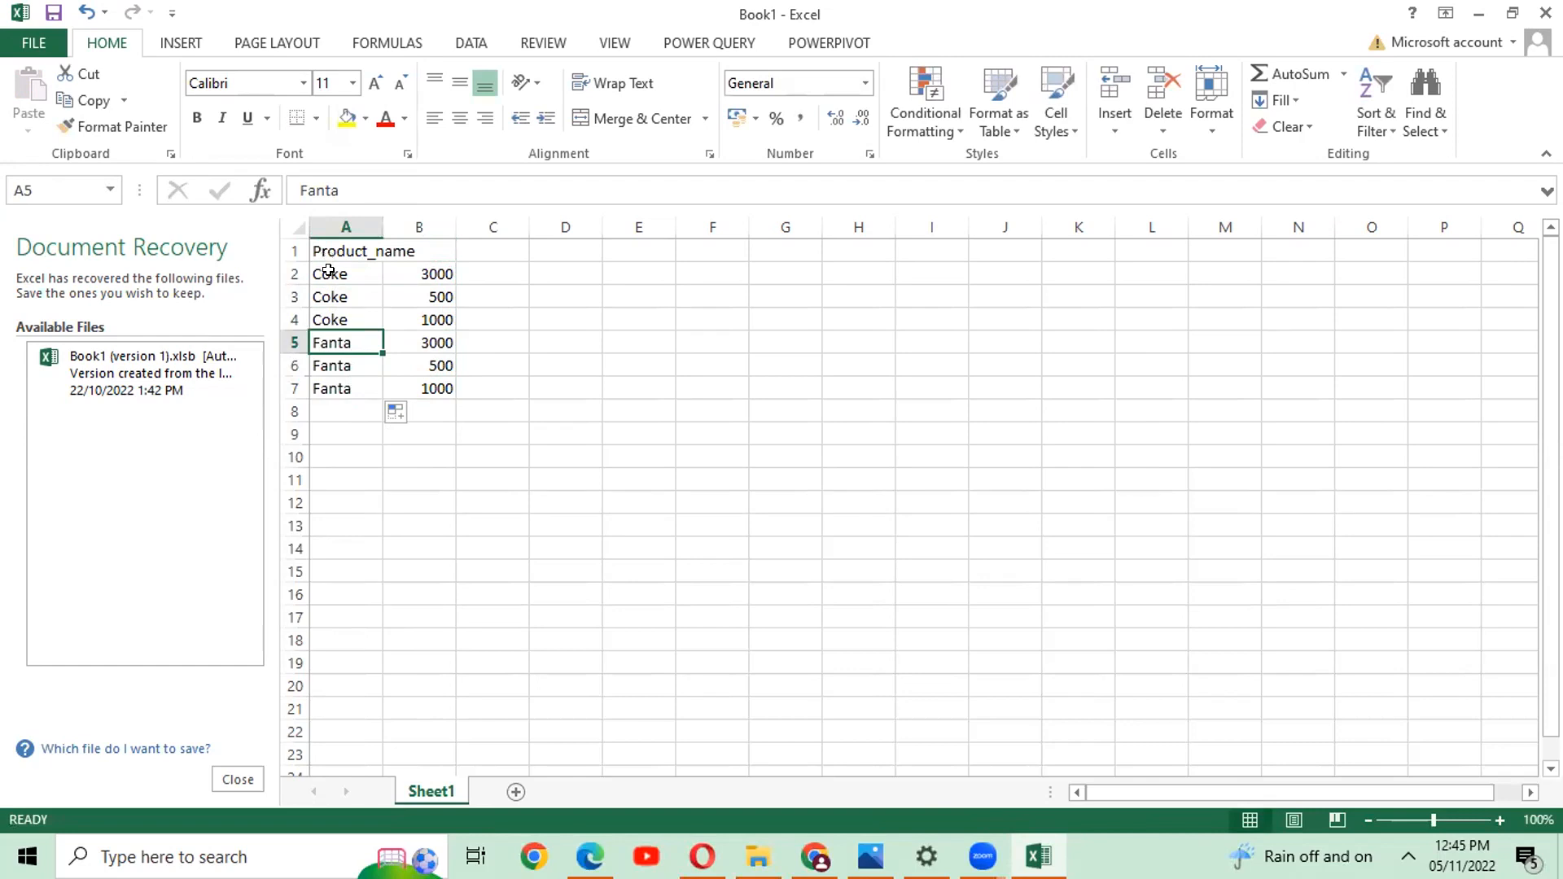
pyautogui.click(400, 290)
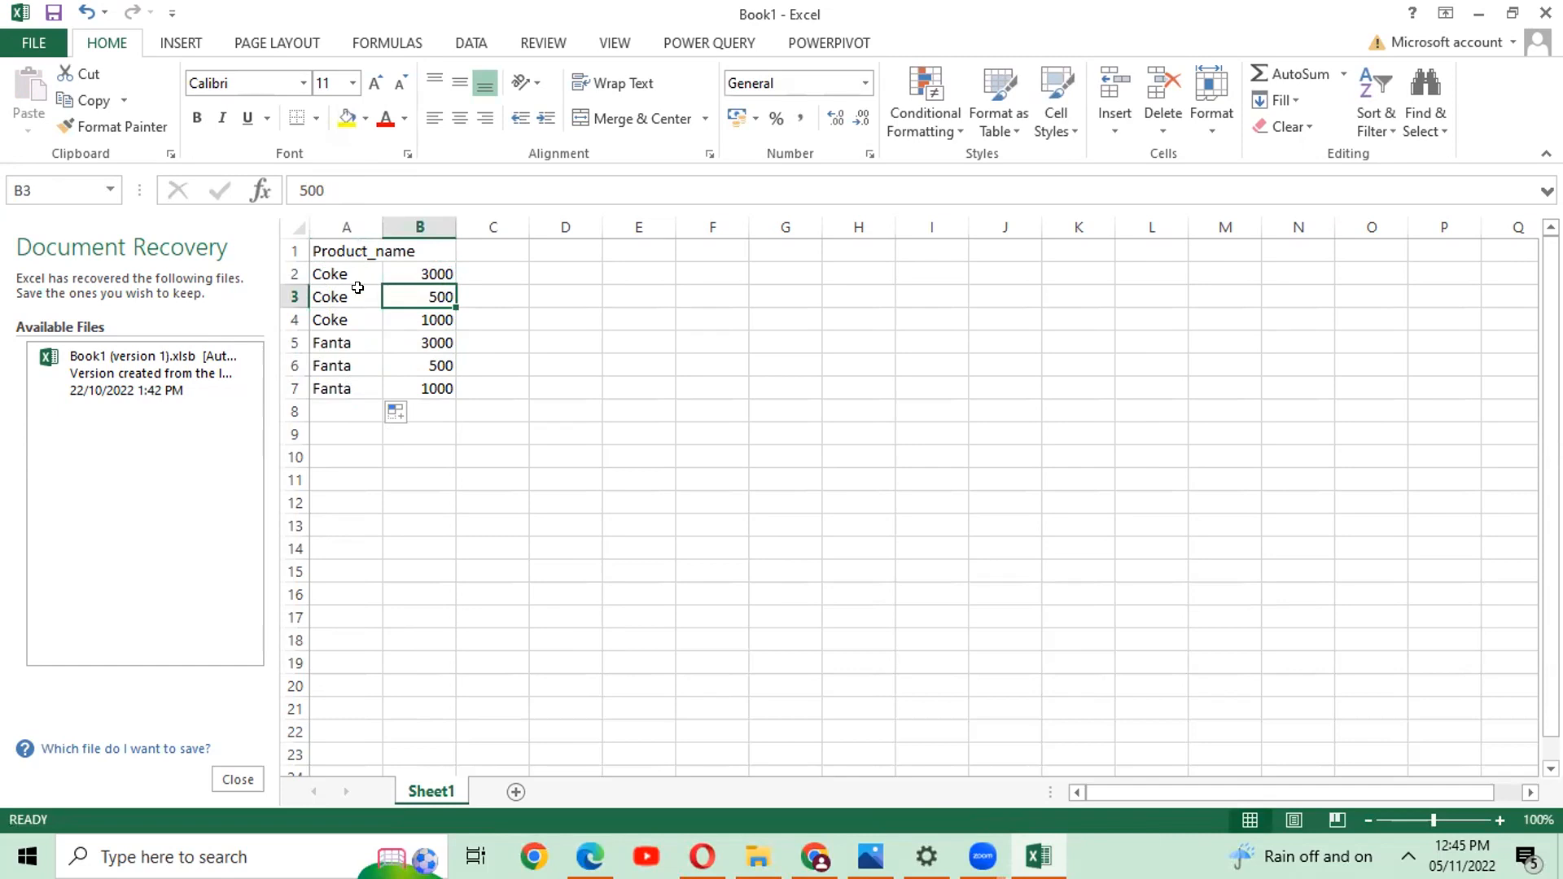
pyautogui.click(430, 362)
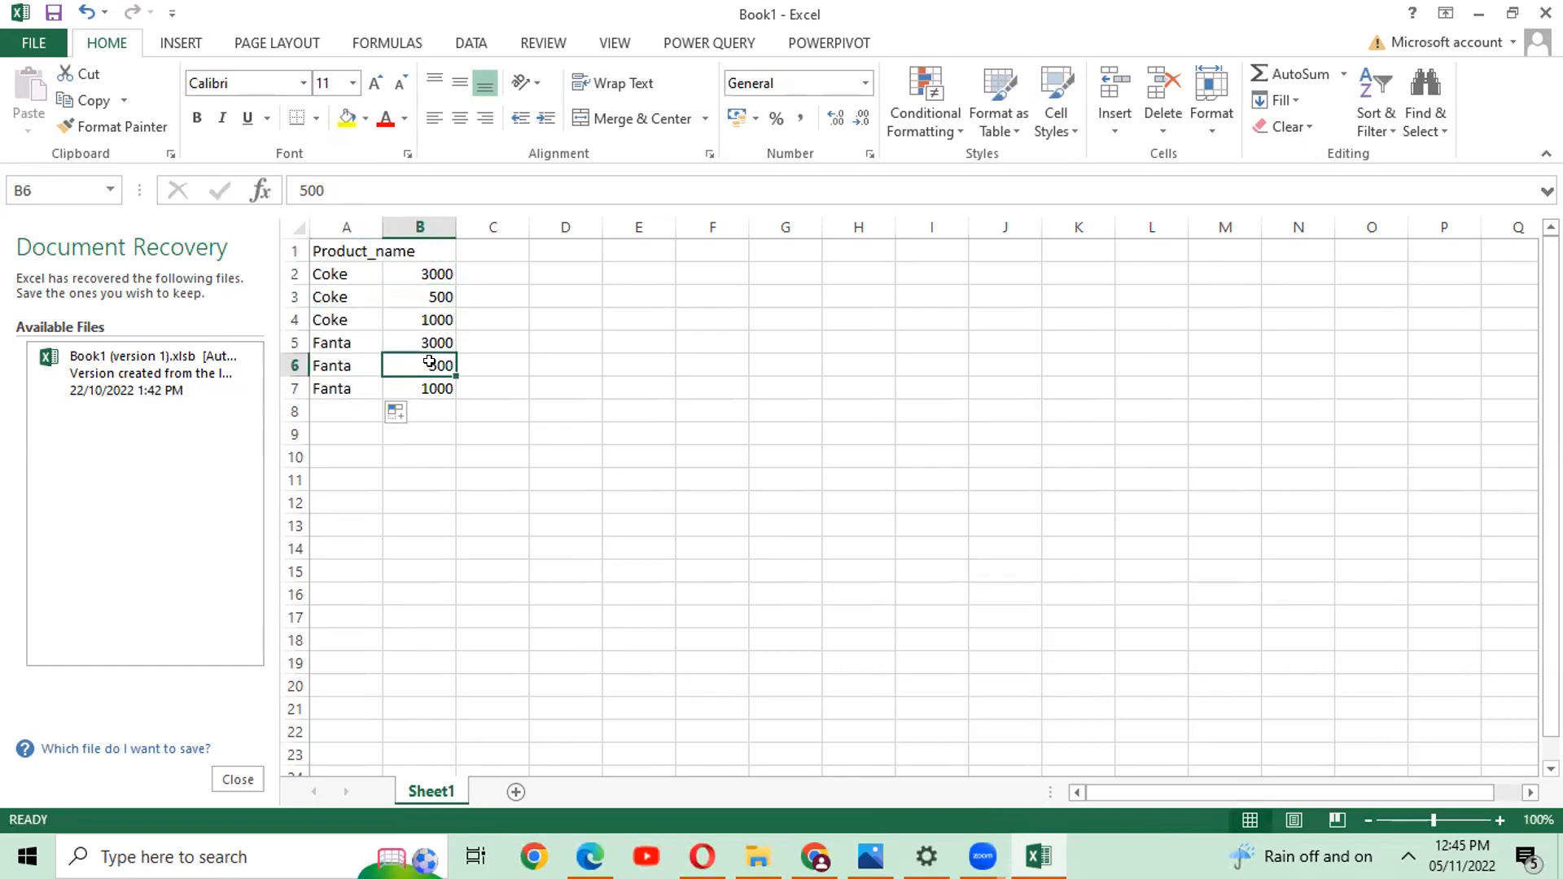
# - Move the Fanta rows in A5:B7 down to A10:B12, apart from the Coke rows
pyautogui.moveTo(338, 246); pyautogui.dragTo(344, 376)
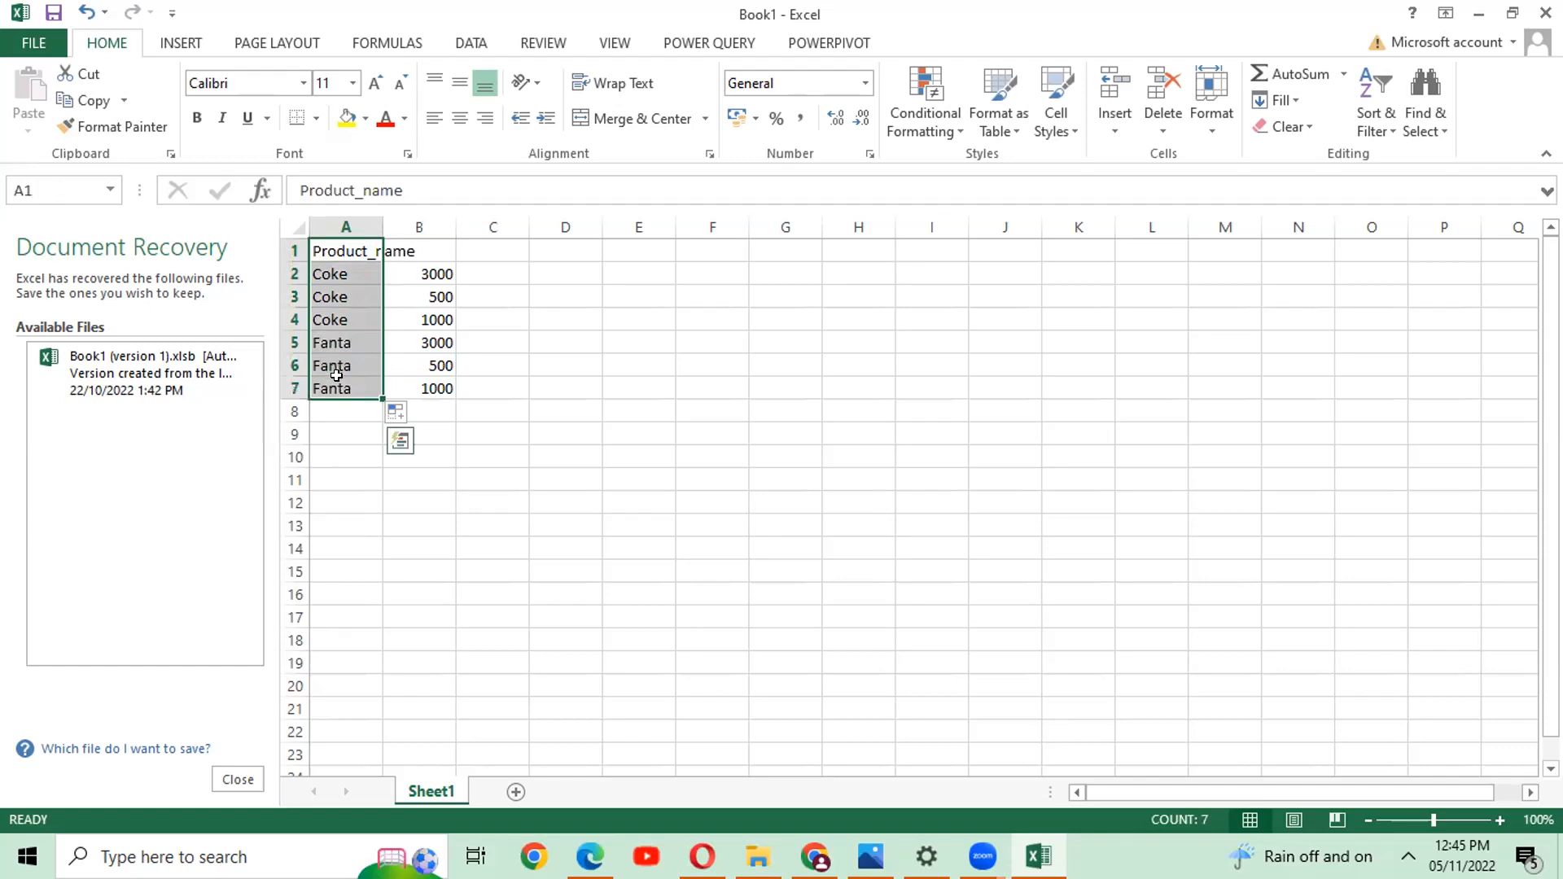
pyautogui.moveTo(339, 339); pyautogui.dragTo(411, 506)
pyautogui.moveTo(334, 277); pyautogui.dragTo(428, 305)
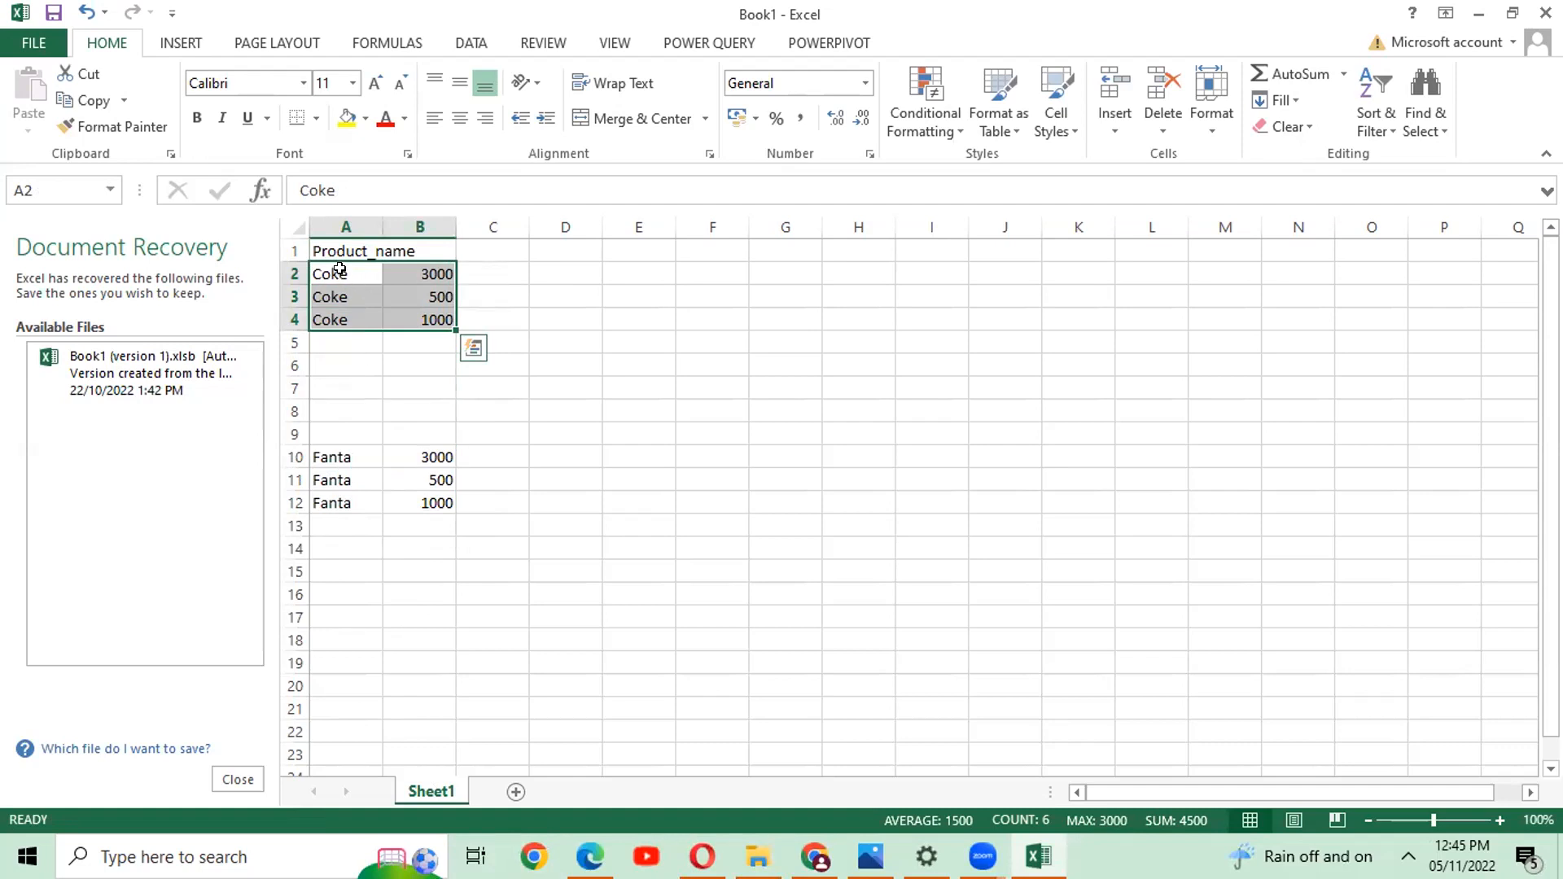
pyautogui.moveTo(338, 269); pyautogui.dragTo(436, 320)
pyautogui.moveTo(337, 455); pyautogui.dragTo(448, 493)
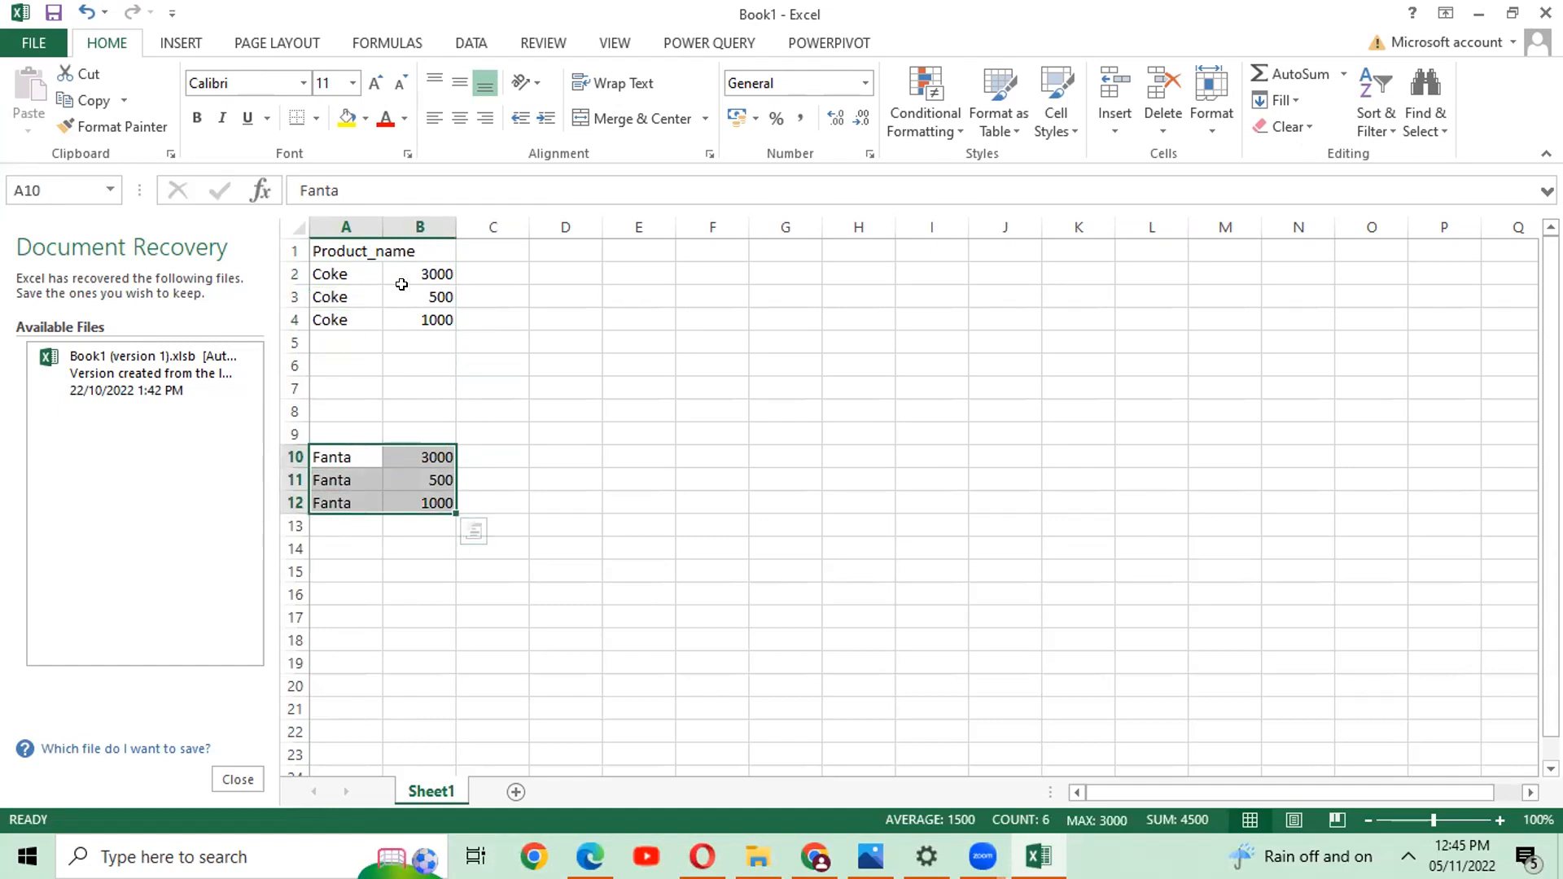
pyautogui.moveTo(339, 273); pyautogui.dragTo(422, 319)
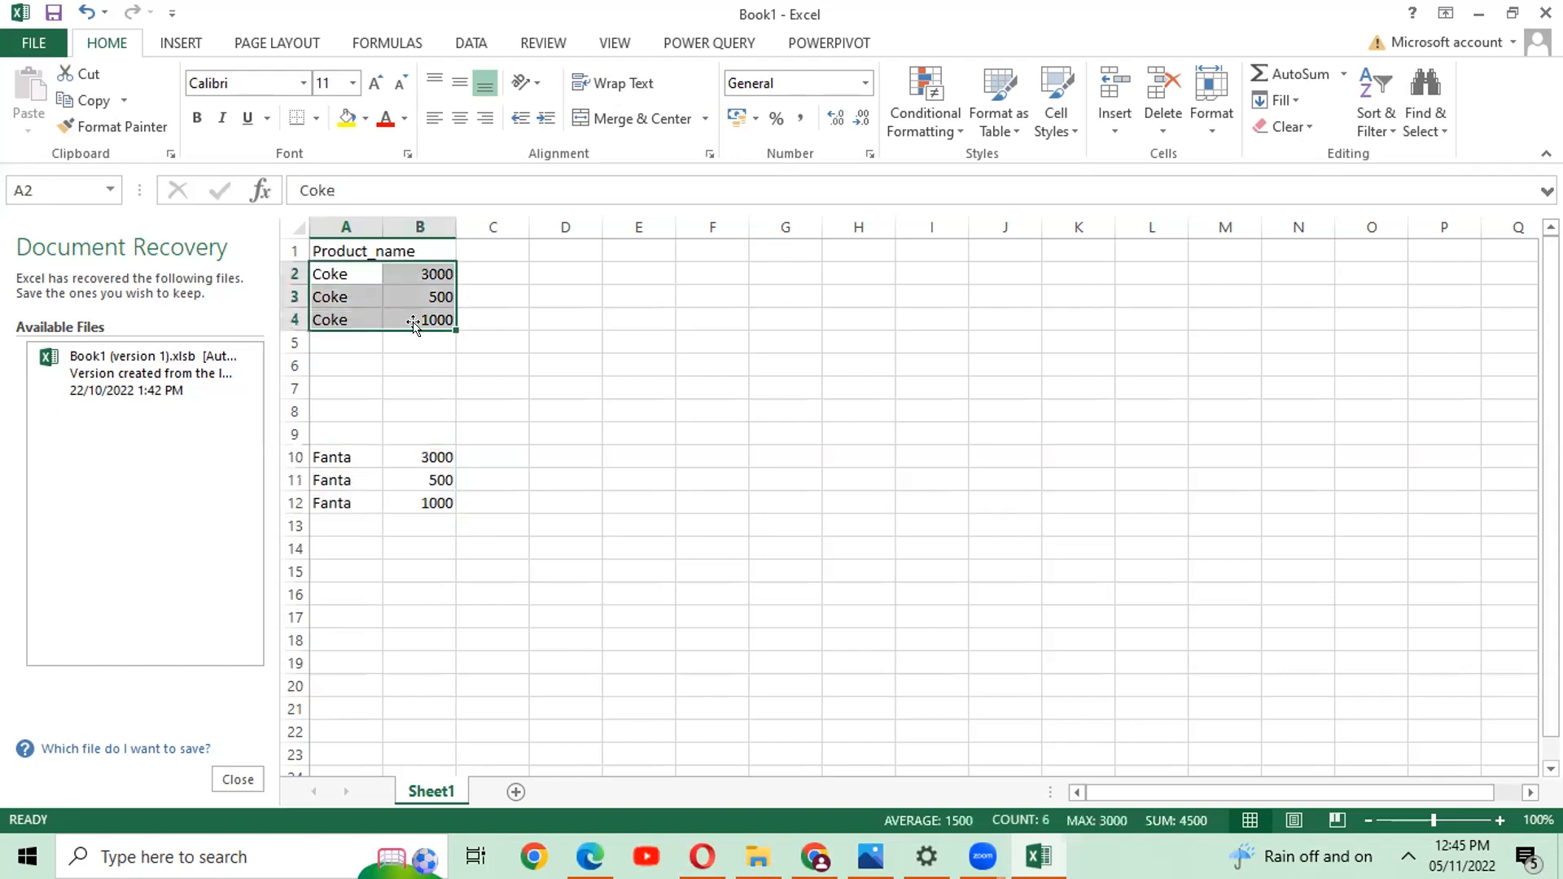
pyautogui.click(398, 244)
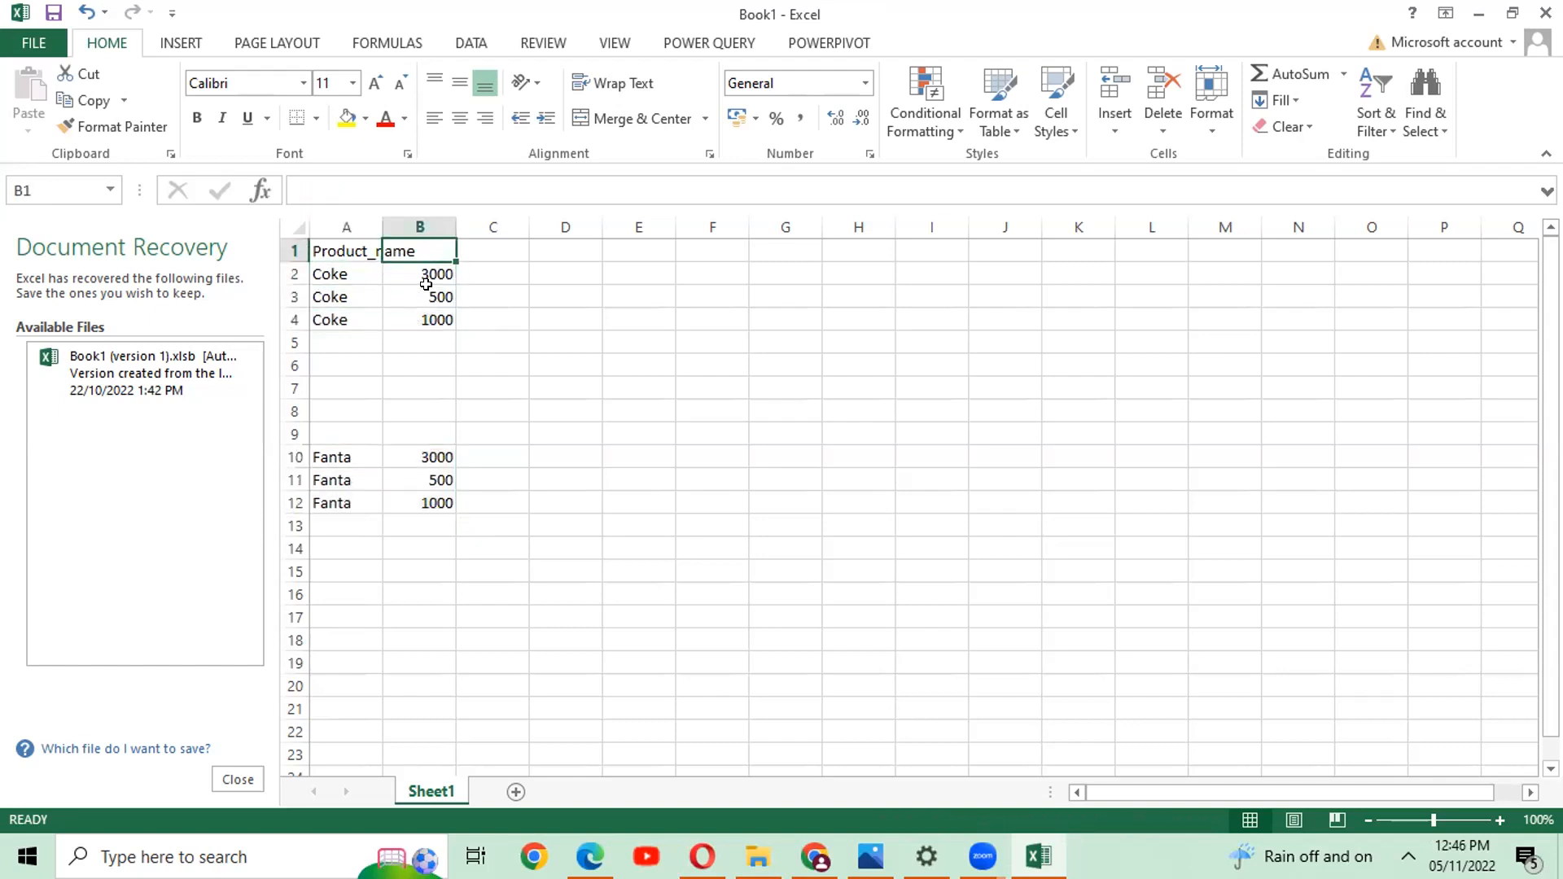
# - Copy the Coke 500 row to F3:G3 and the Fanta 500 row to F4:G4 as a one-row-per-product summary
pyautogui.moveTo(330, 295); pyautogui.dragTo(426, 284)
pyautogui.hotkey('ctrl', 'c')
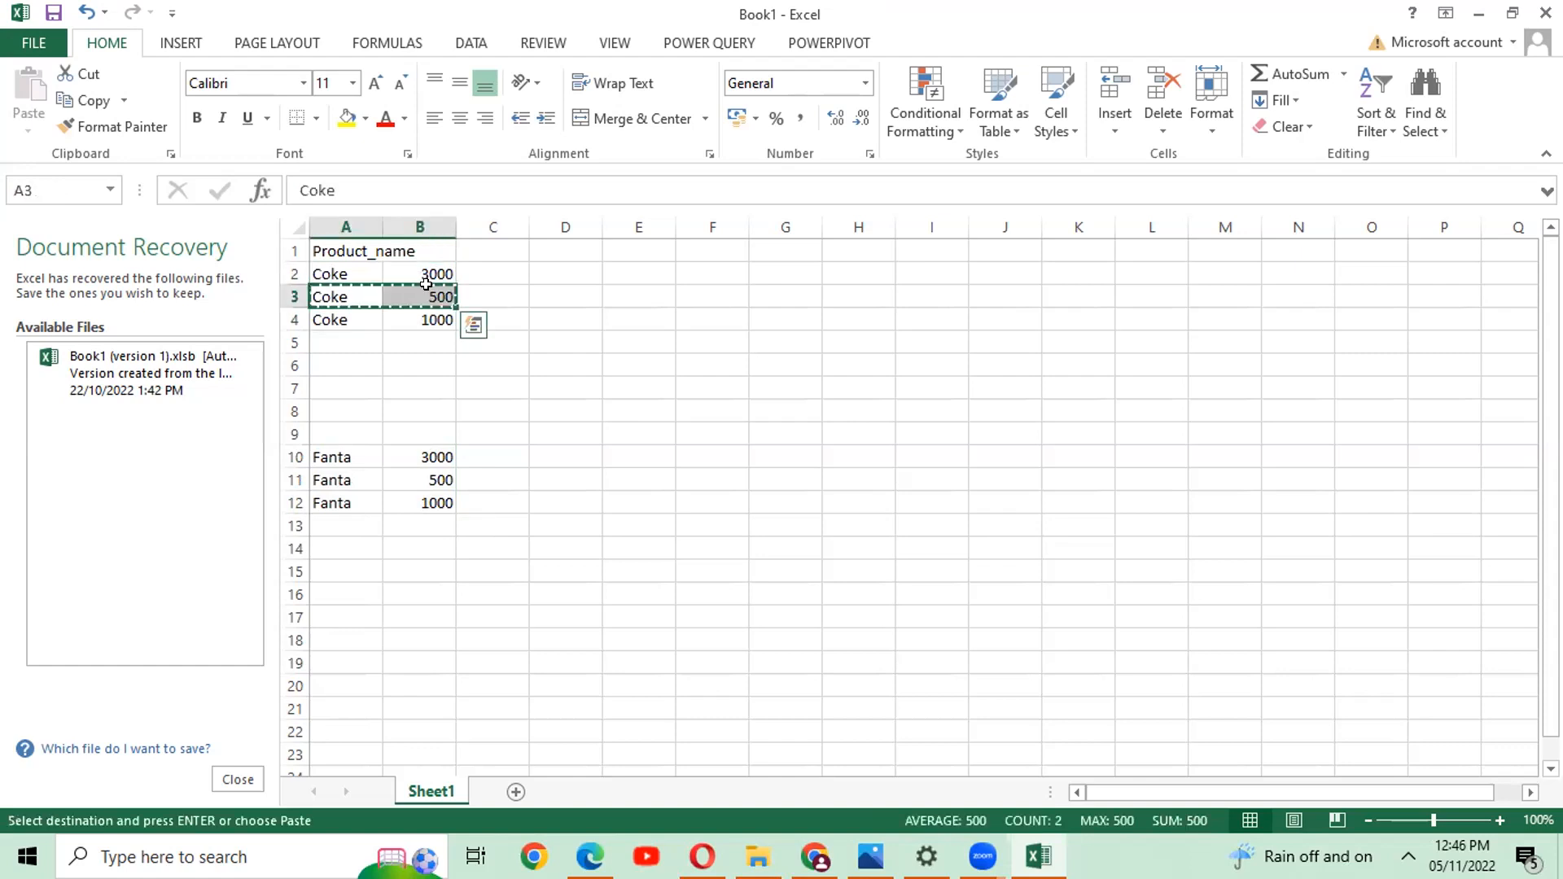
pyautogui.click(720, 290)
pyautogui.hotkey('ctrl', 'v')
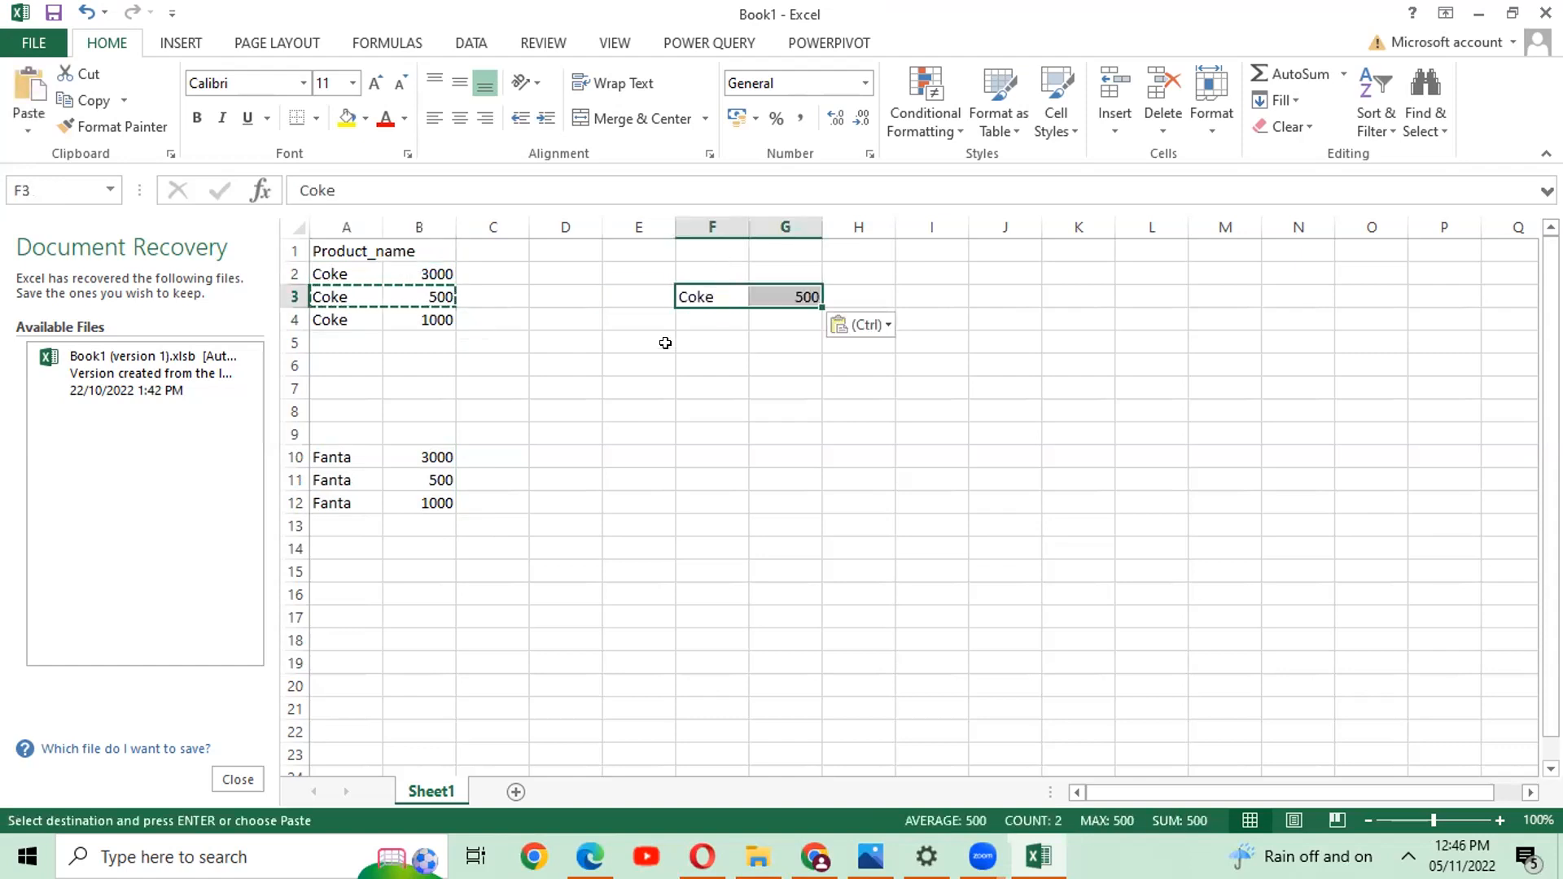
pyautogui.moveTo(307, 472); pyautogui.dragTo(424, 479)
pyautogui.hotkey('ctrl', 'c')
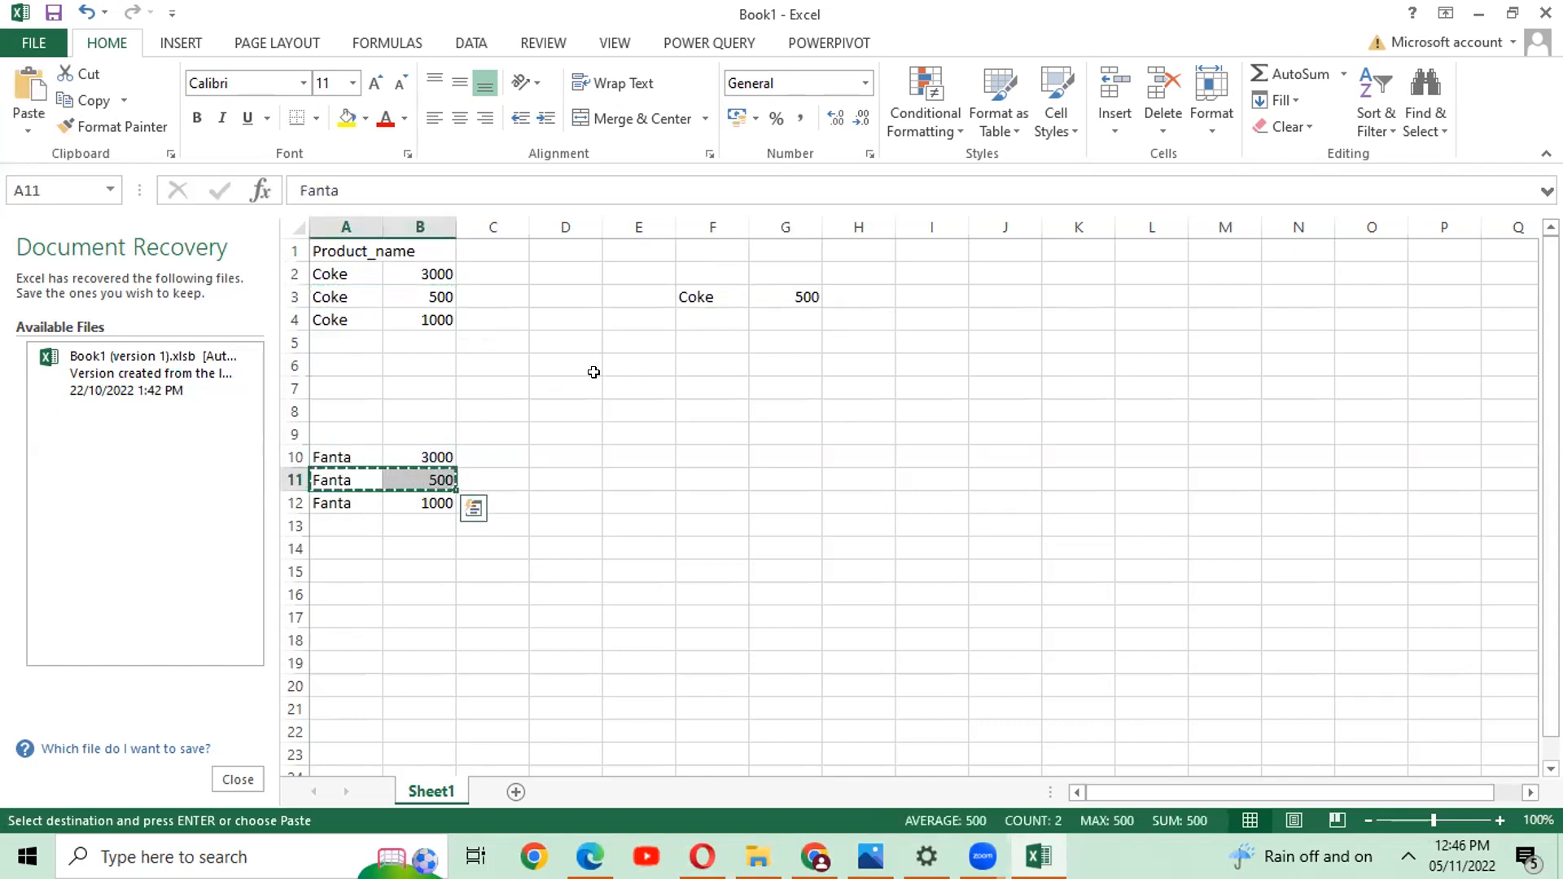
pyautogui.click(690, 313)
pyautogui.hotkey('ctrl', 'v')
pyautogui.moveTo(689, 286); pyautogui.dragTo(774, 319)
# - Insert an empty column between the product names and their amounts
pyautogui.moveTo(338, 269); pyautogui.dragTo(415, 501)
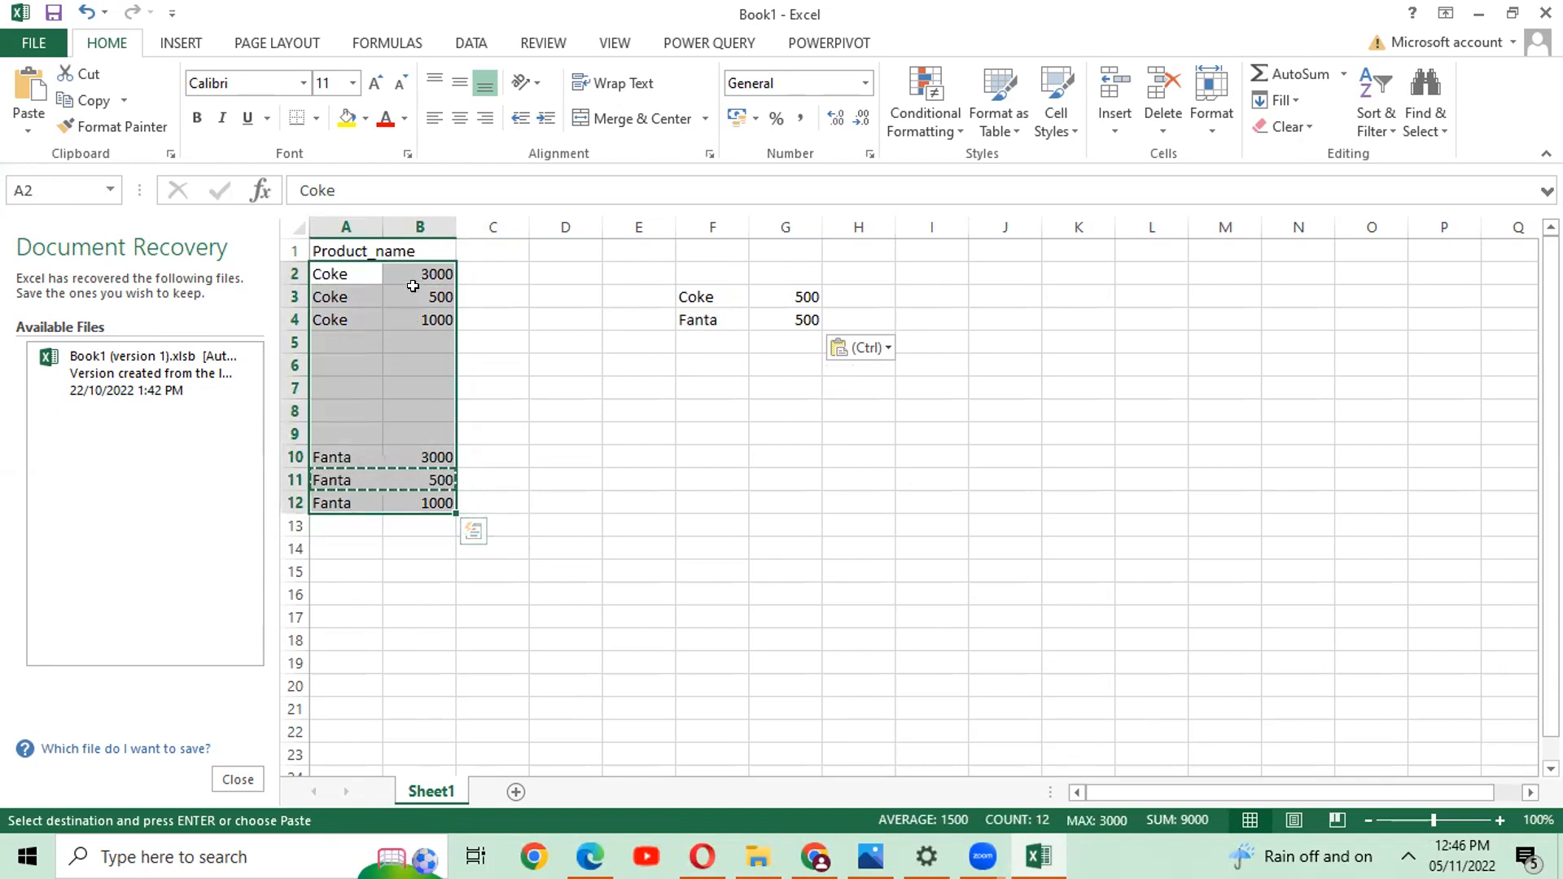
pyautogui.click(412, 226)
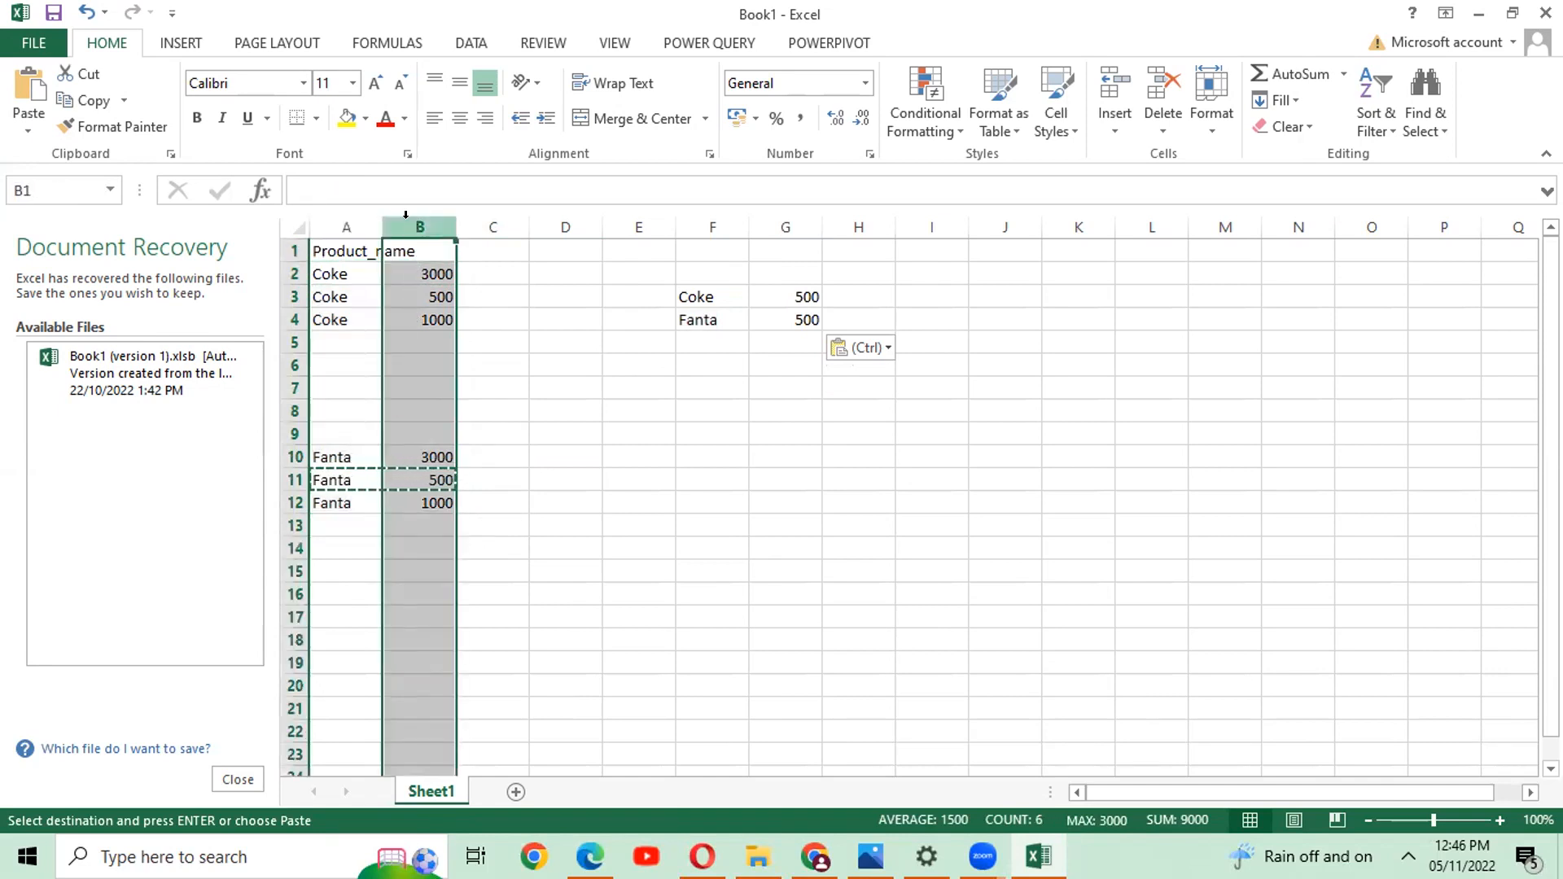
pyautogui.rightClick(416, 230)
pyautogui.click(470, 386)
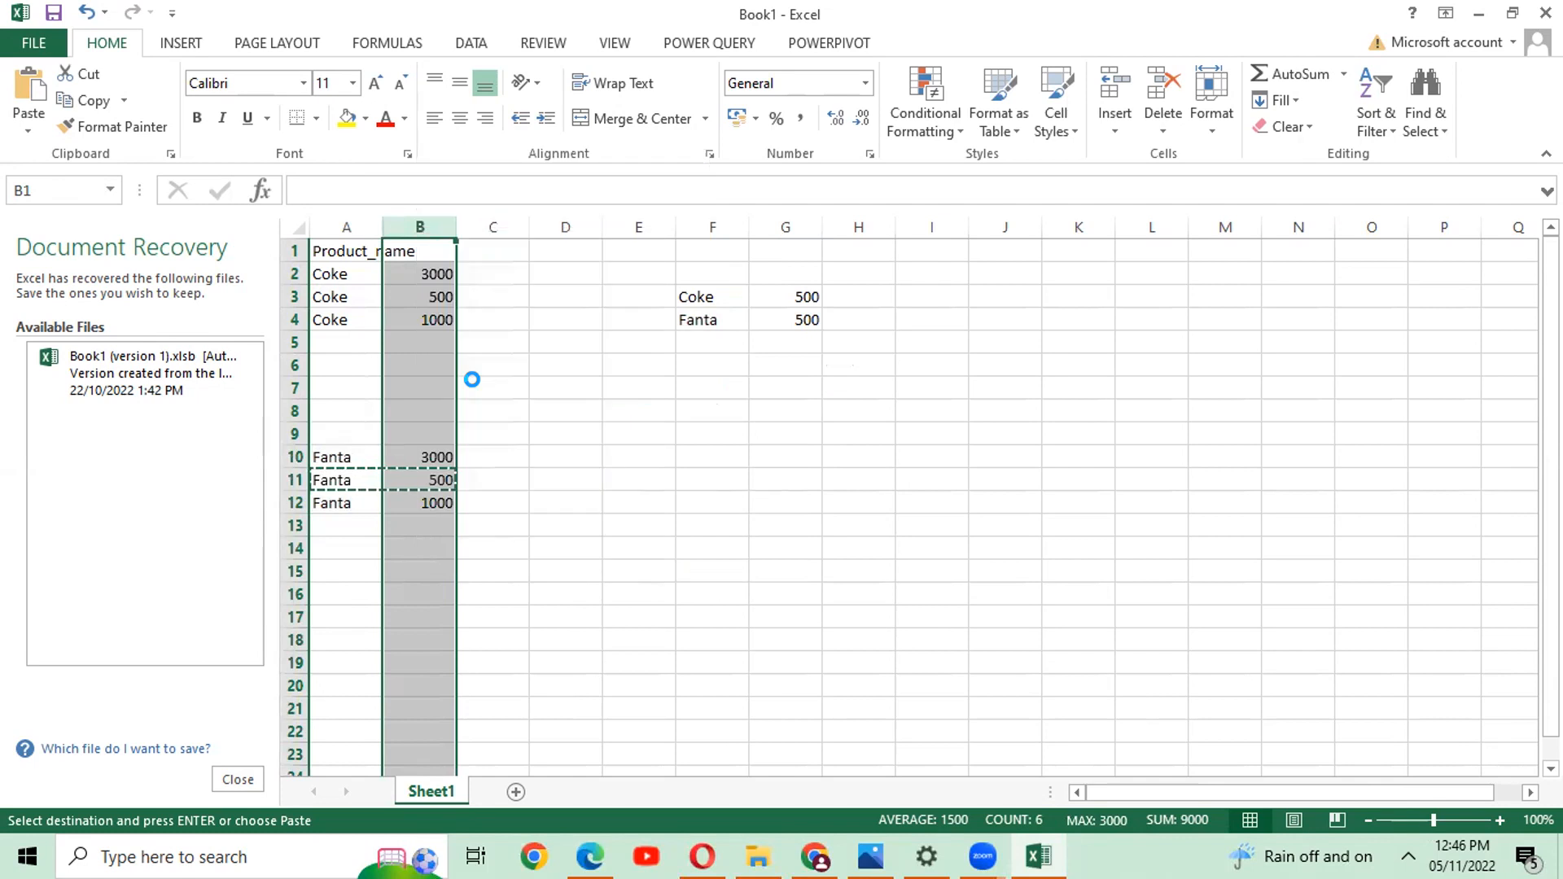
pyautogui.click(400, 265)
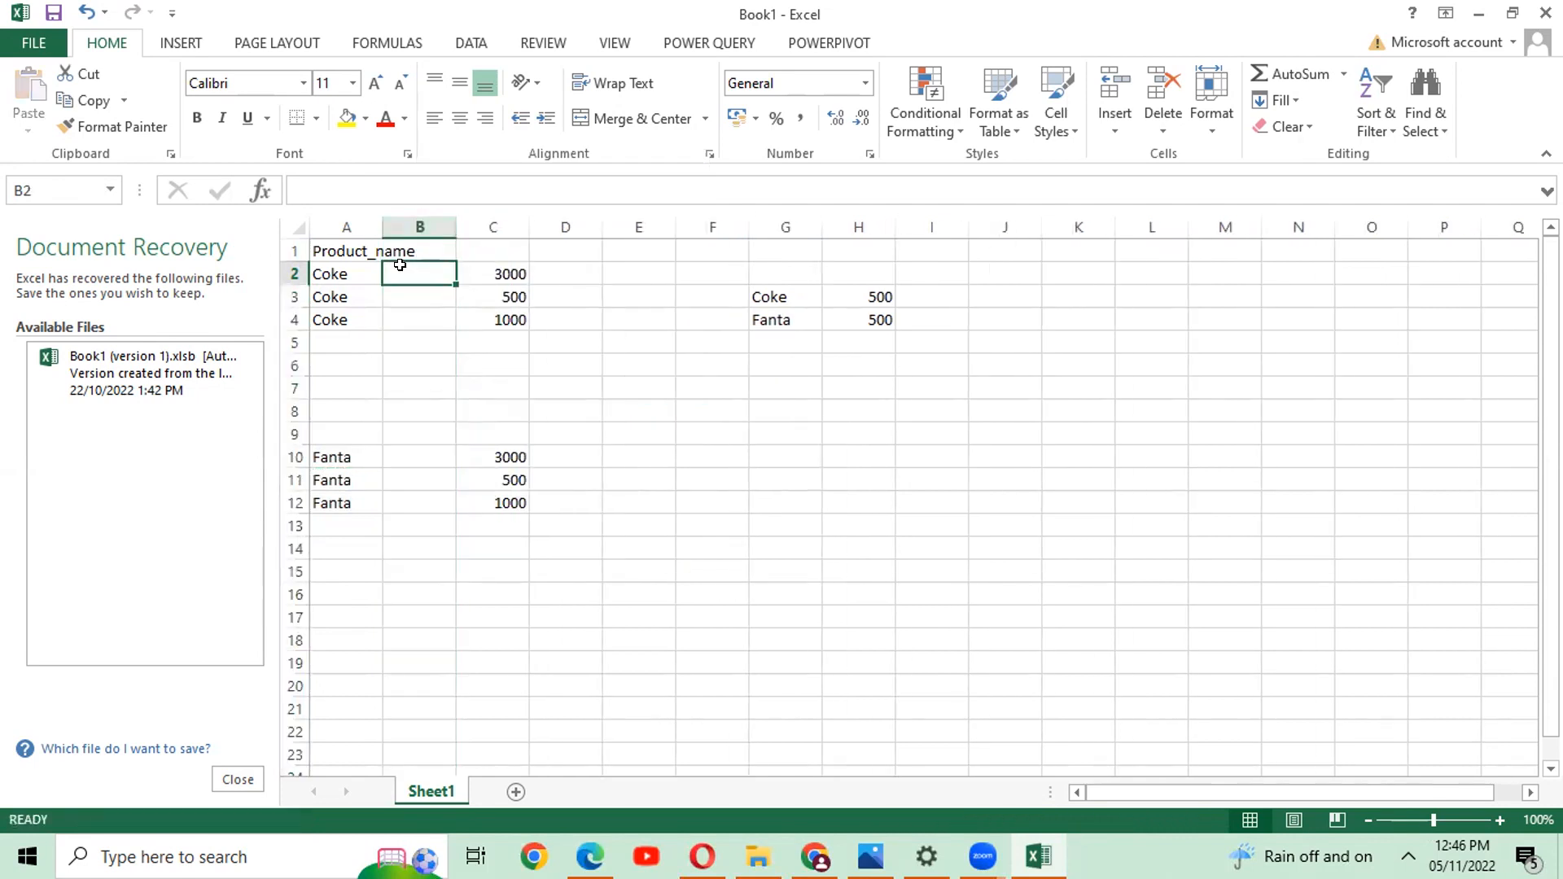
# - Enter the sizes Big, Small and Middle for the three Coke rows in B2:B4
pyautogui.write('Hig')
pyautogui.press('BackSpace')
pyautogui.press('BackSpace')
pyautogui.press('BackSpace')
pyautogui.write('Bi')
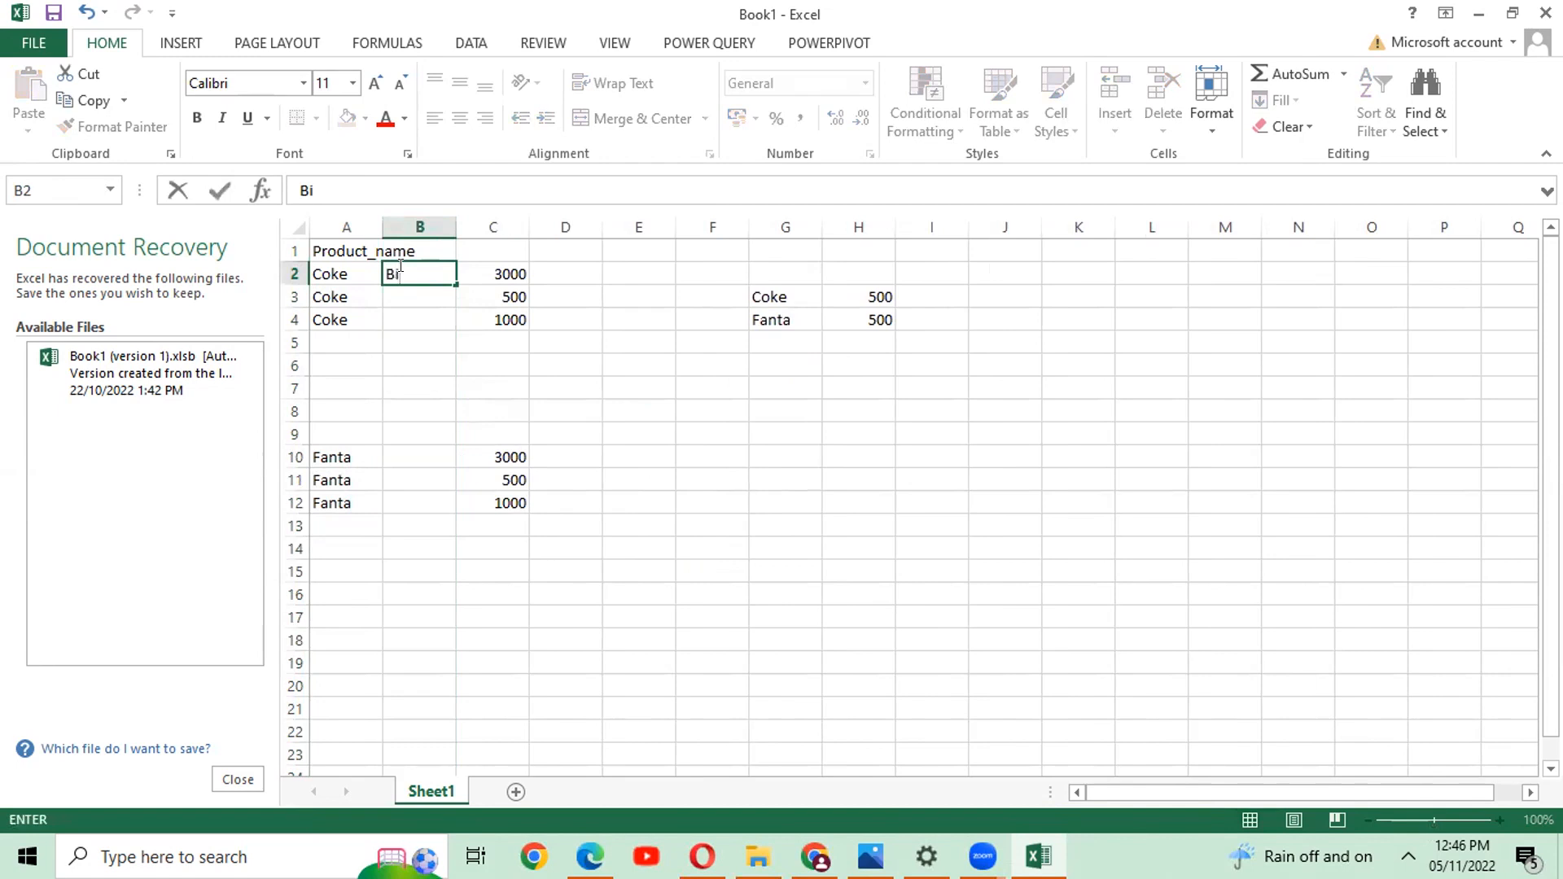
pyautogui.write('g')
pyautogui.press('Return')
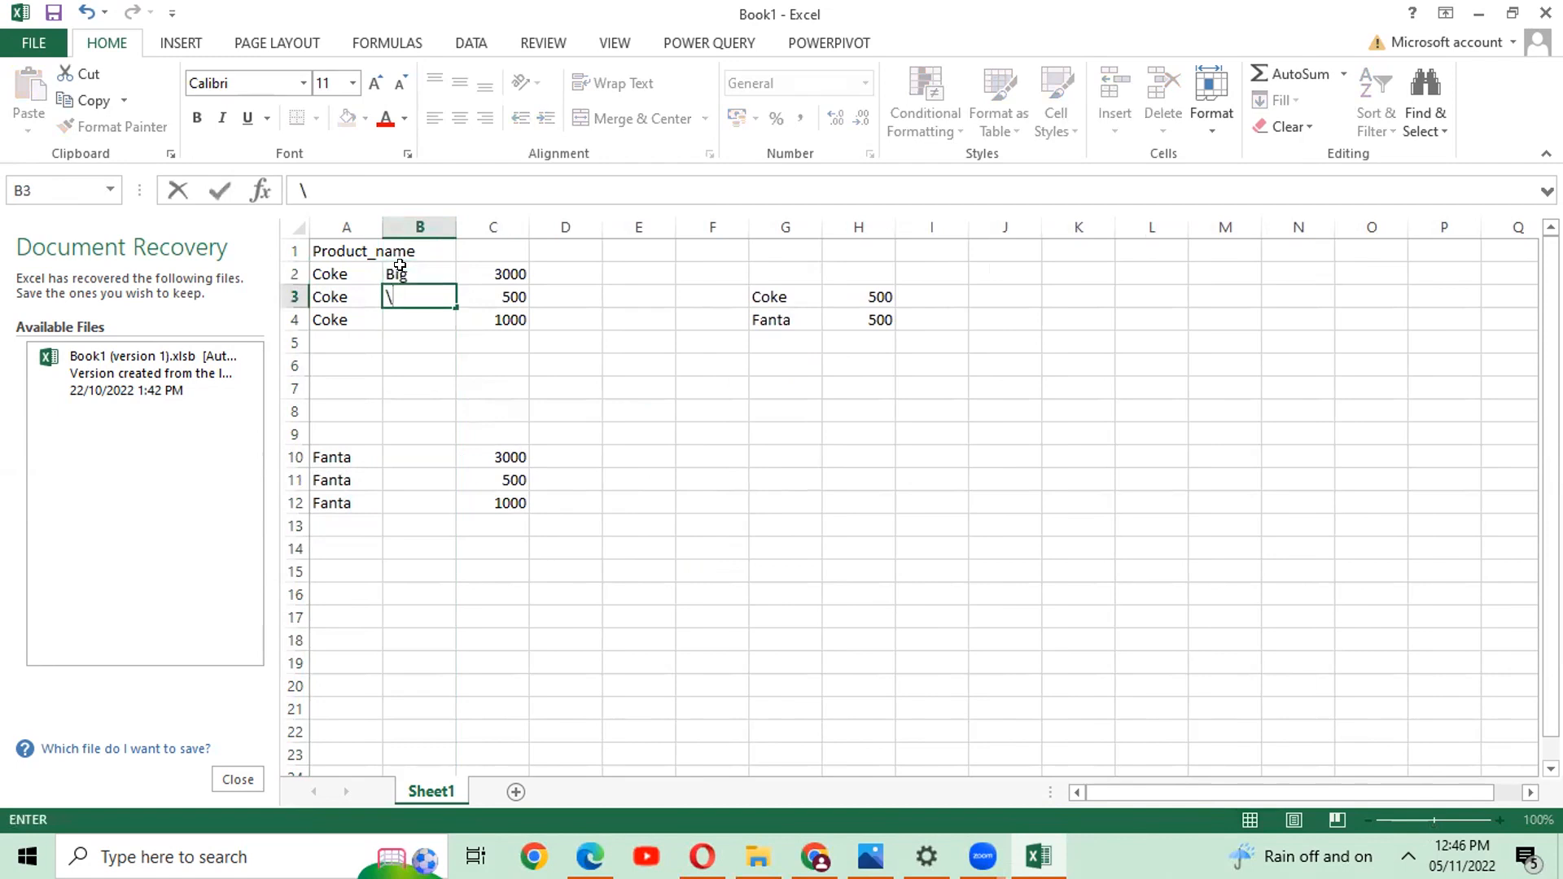
pyautogui.write('Small')
pyautogui.press('Return')
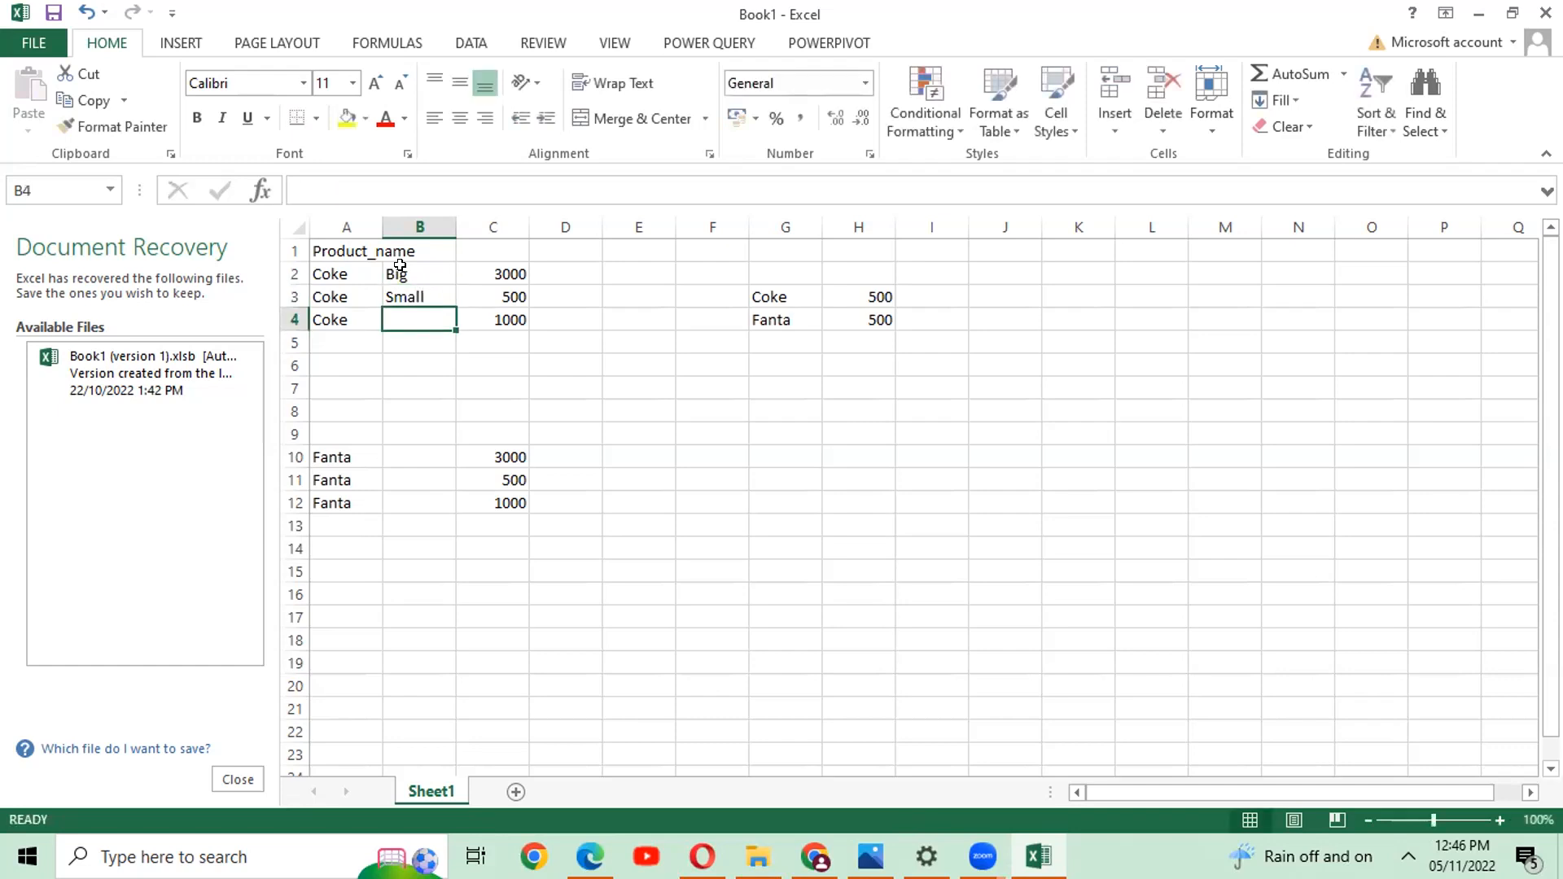
pyautogui.write('Middle')
pyautogui.press('Return')
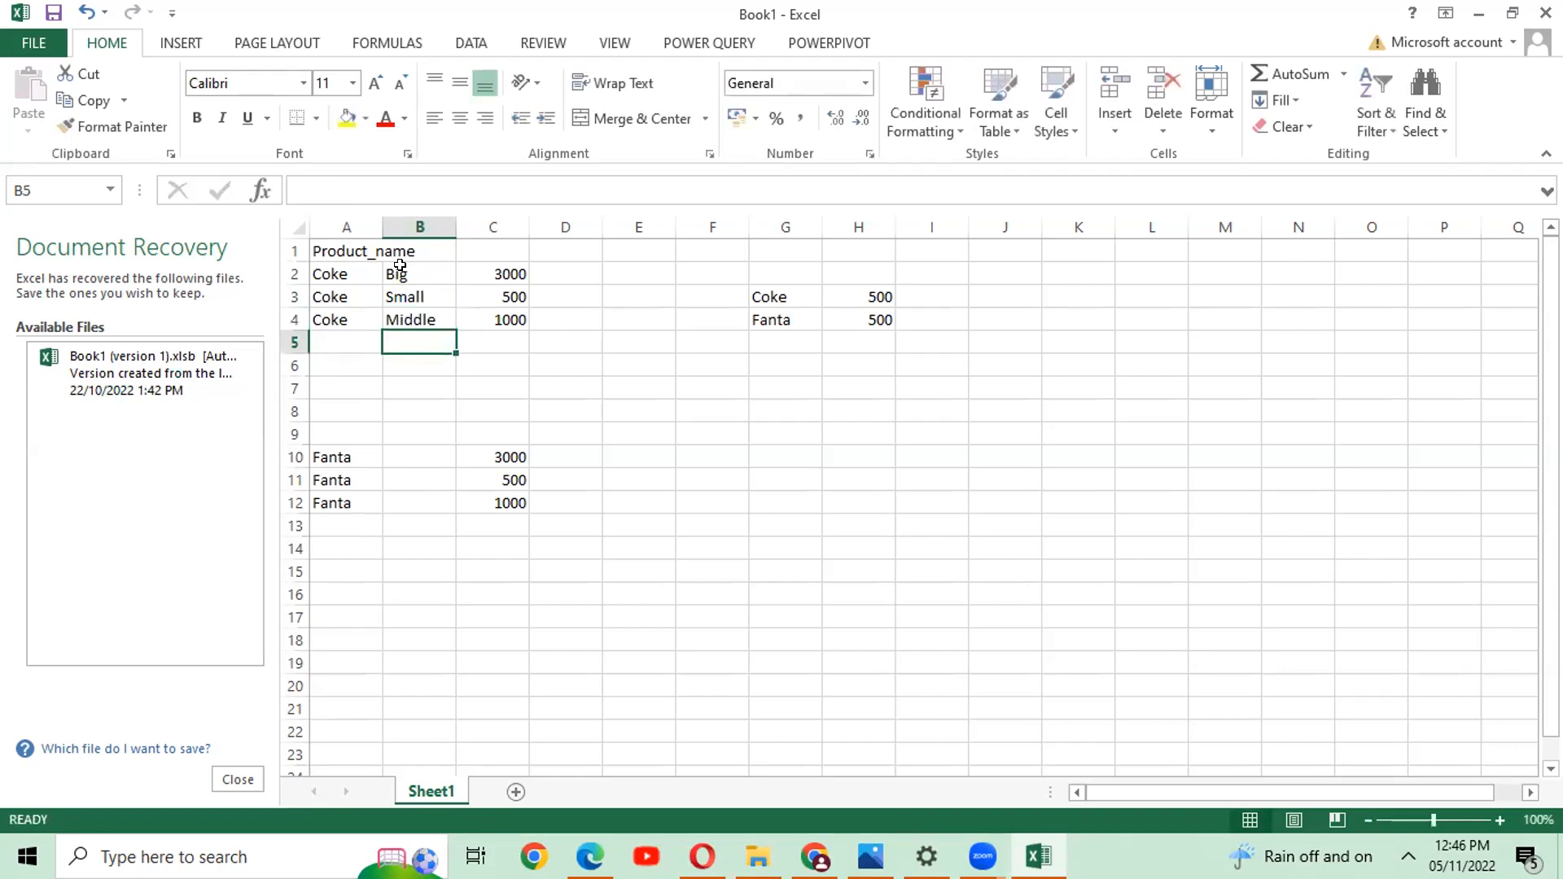
# - Spread the Coke rows apart by moving the Small row to row 5 and the Middle row to row 8
pyautogui.click(346, 272)
pyautogui.moveTo(346, 272); pyautogui.dragTo(349, 324)
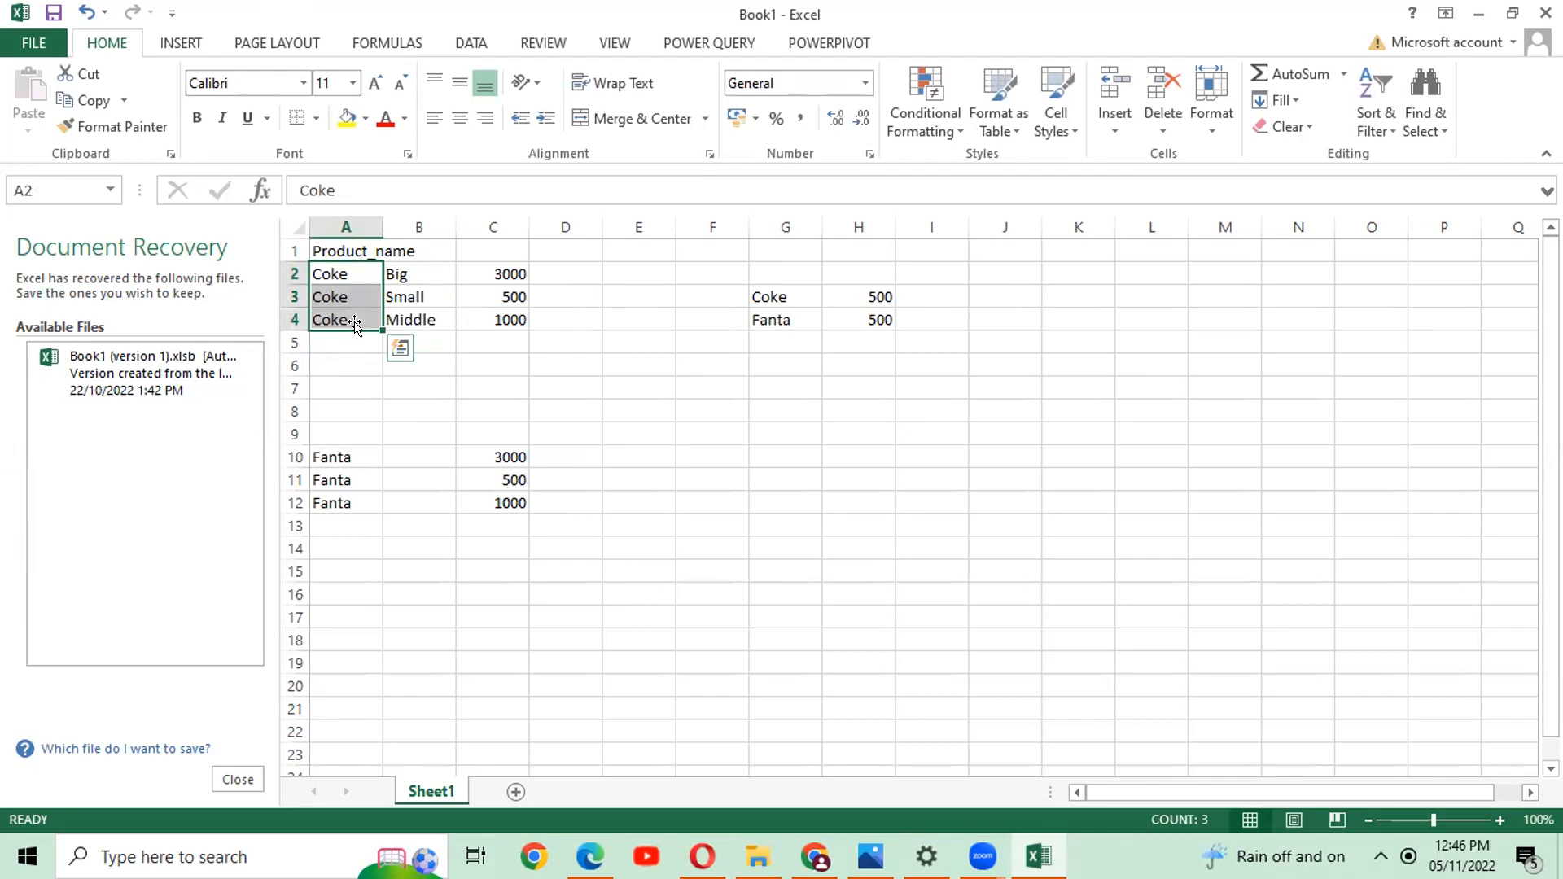
pyautogui.moveTo(335, 270); pyautogui.dragTo(354, 325)
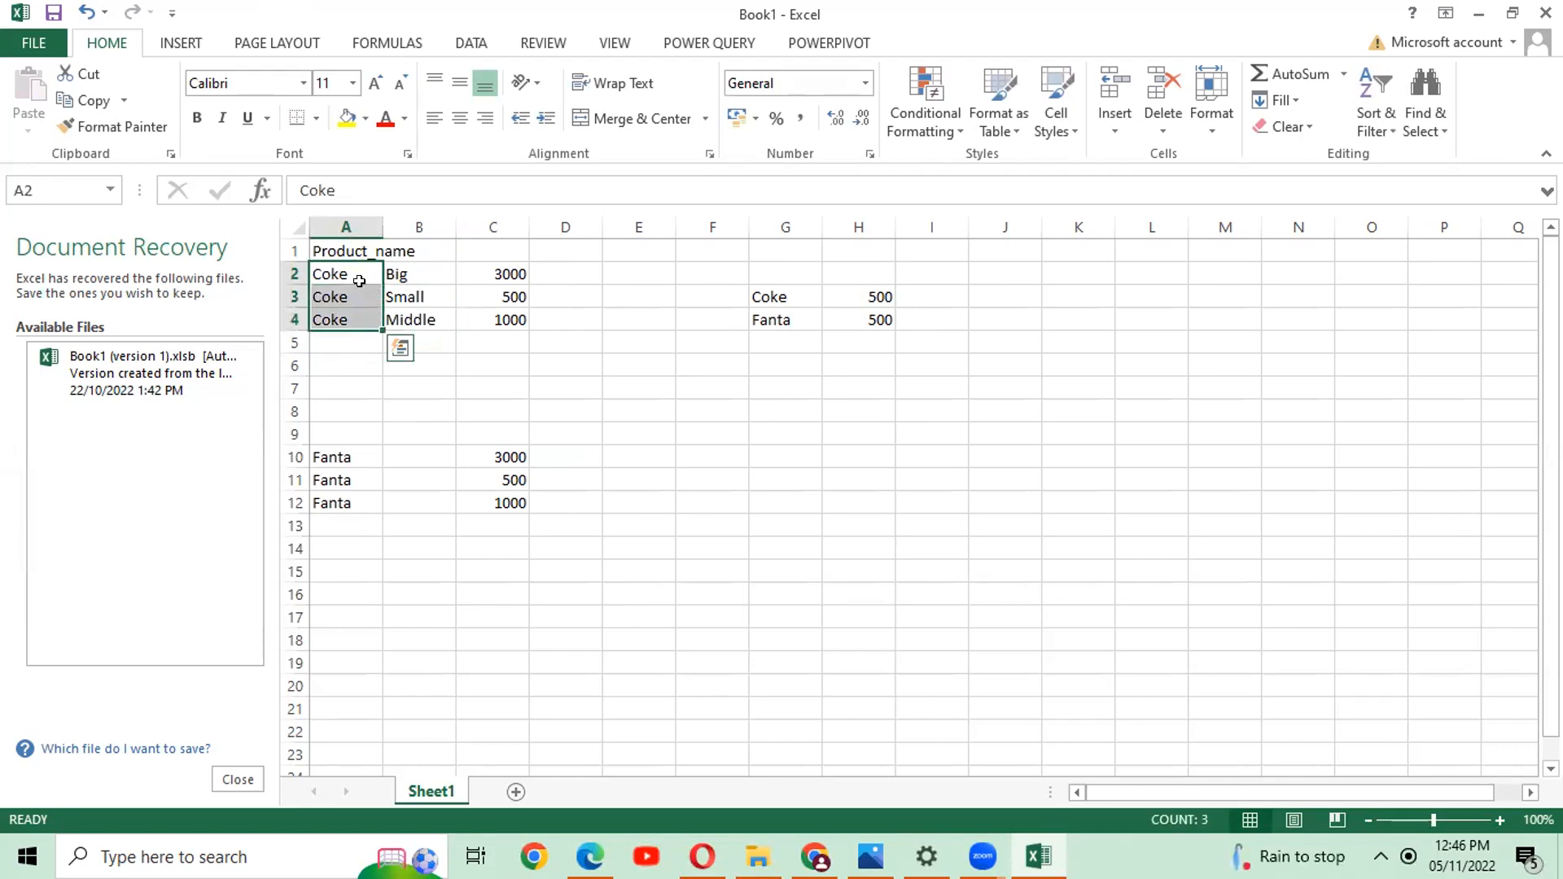
pyautogui.moveTo(391, 271); pyautogui.dragTo(433, 398)
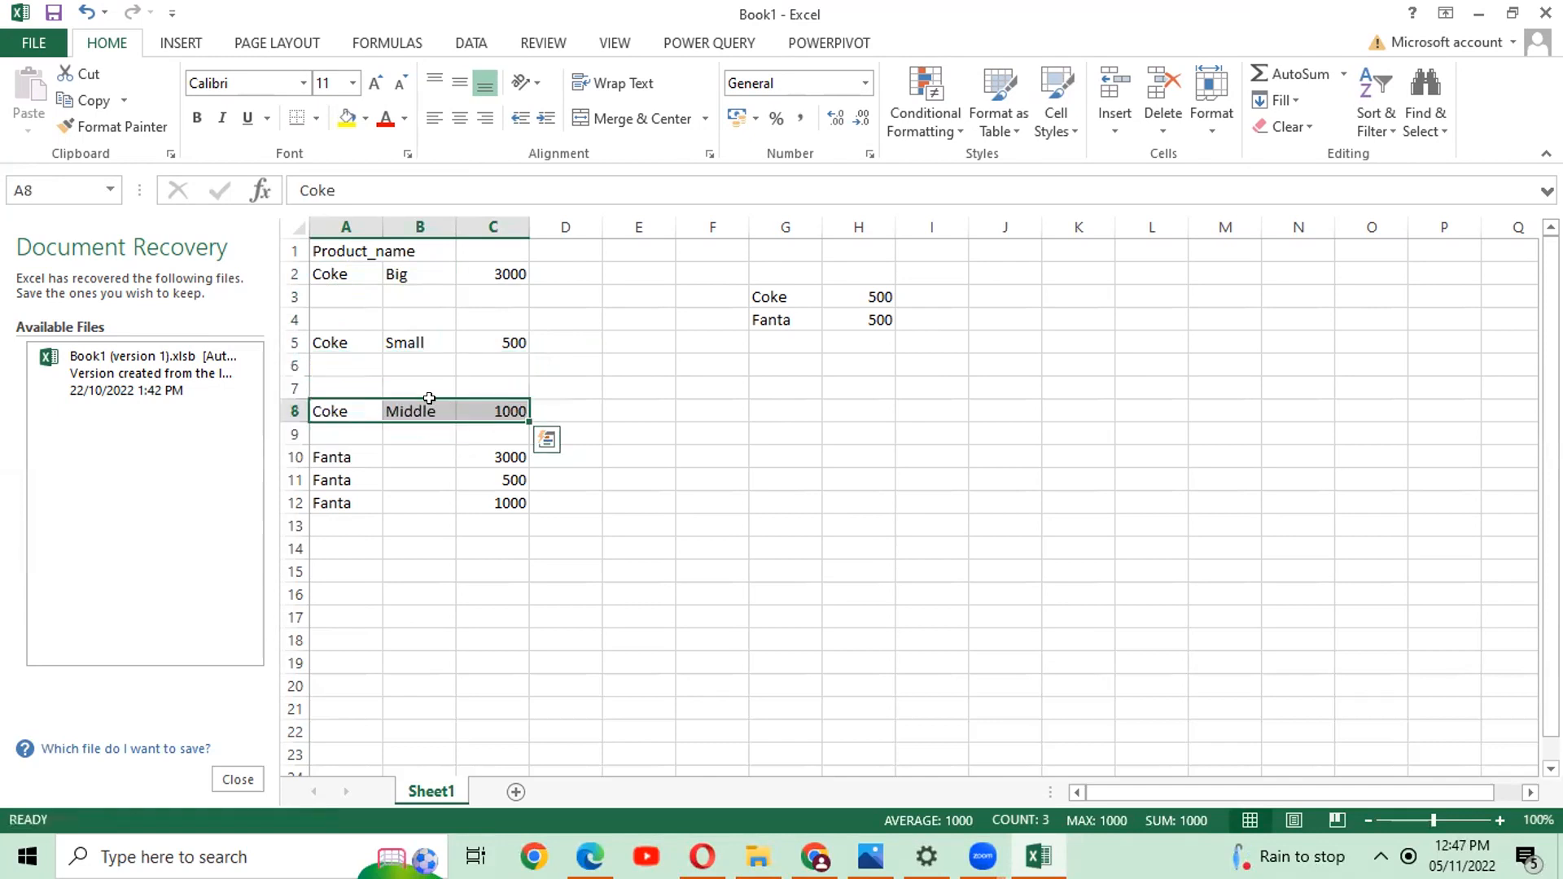
pyautogui.moveTo(324, 296); pyautogui.dragTo(565, 277)
pyautogui.moveTo(361, 334); pyautogui.dragTo(510, 324)
pyautogui.moveTo(370, 400); pyautogui.dragTo(541, 395)
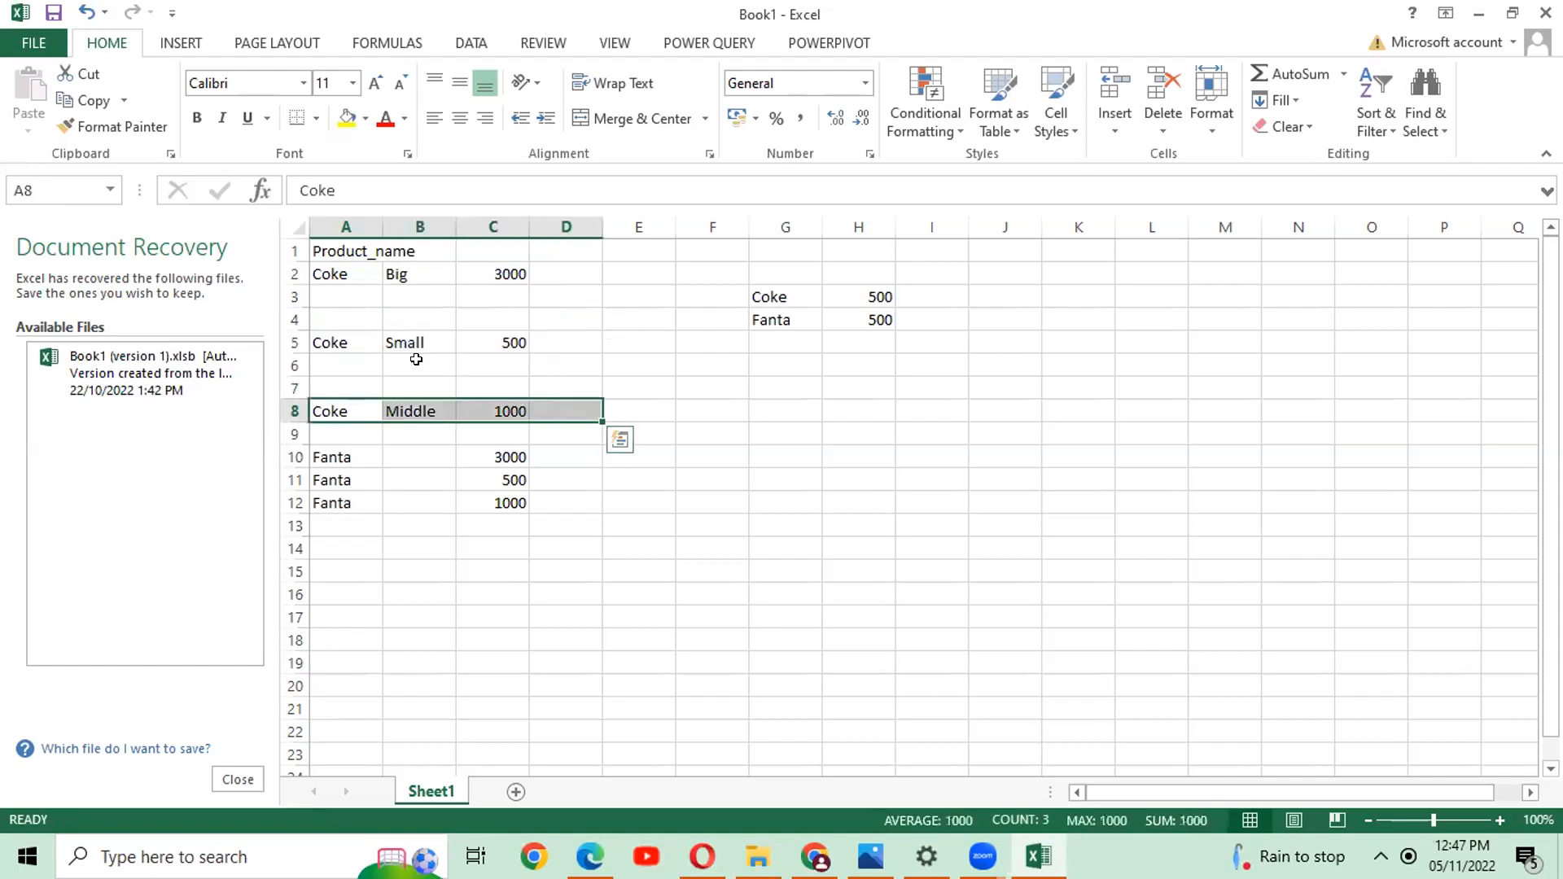
# - Duplicate the Coke Big entry into A3:B3 and enter 100 as its amount in C3
pyautogui.moveTo(328, 274); pyautogui.dragTo(399, 269)
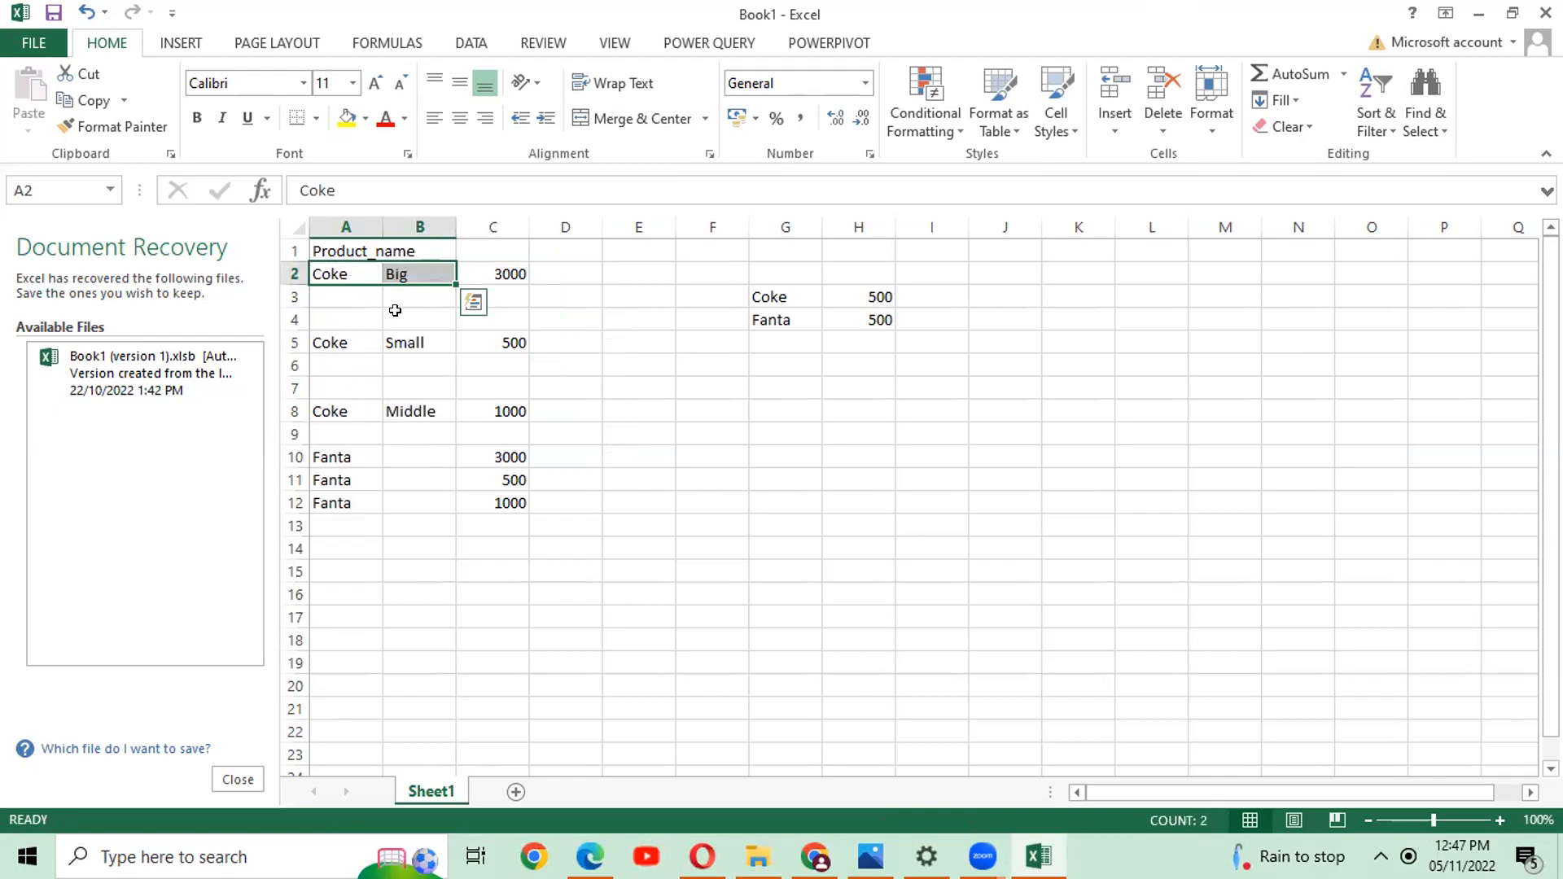
pyautogui.moveTo(450, 281); pyautogui.dragTo(481, 293)
pyautogui.click(487, 290)
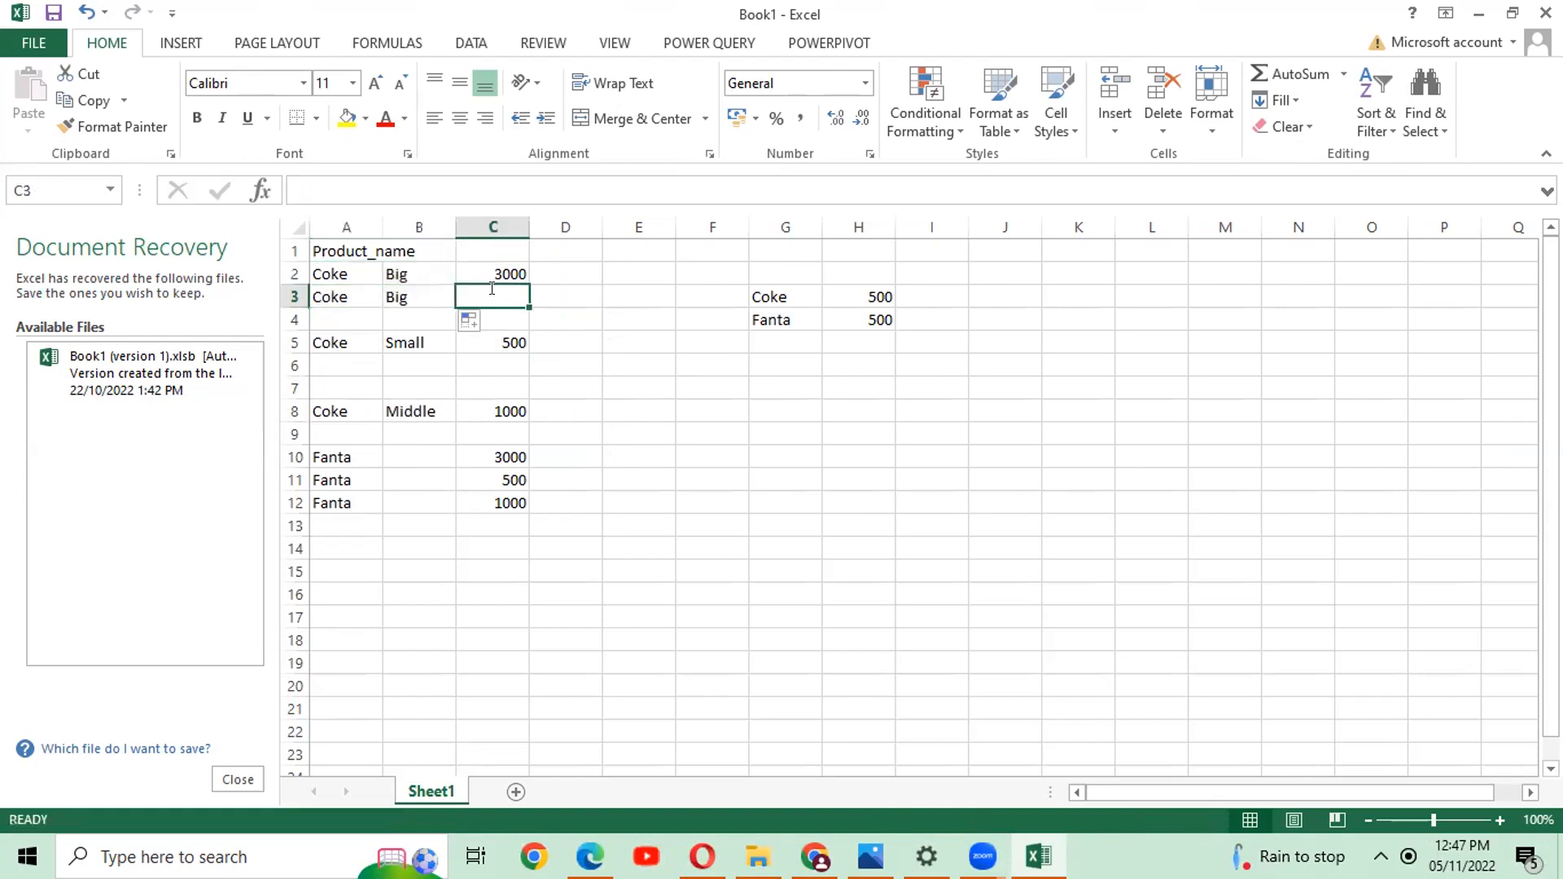
pyautogui.write('100')
pyautogui.press('Return')
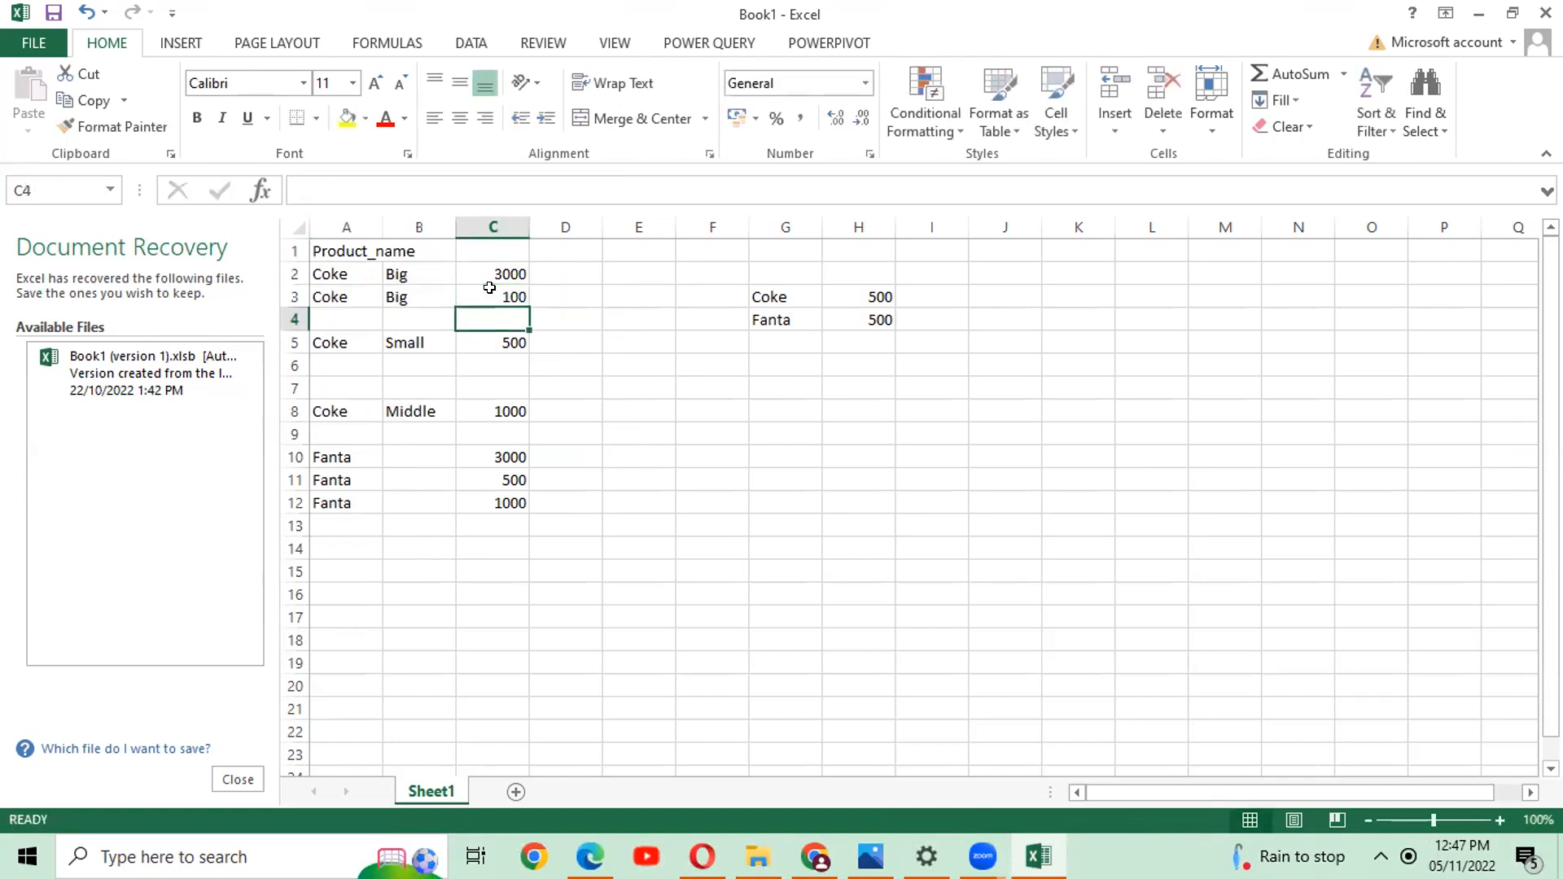
# - Extend the Coke Small row into row 6 and set the amount in C5 to 25
pyautogui.click(340, 342)
pyautogui.moveTo(428, 328); pyautogui.dragTo(520, 336)
pyautogui.click(489, 340)
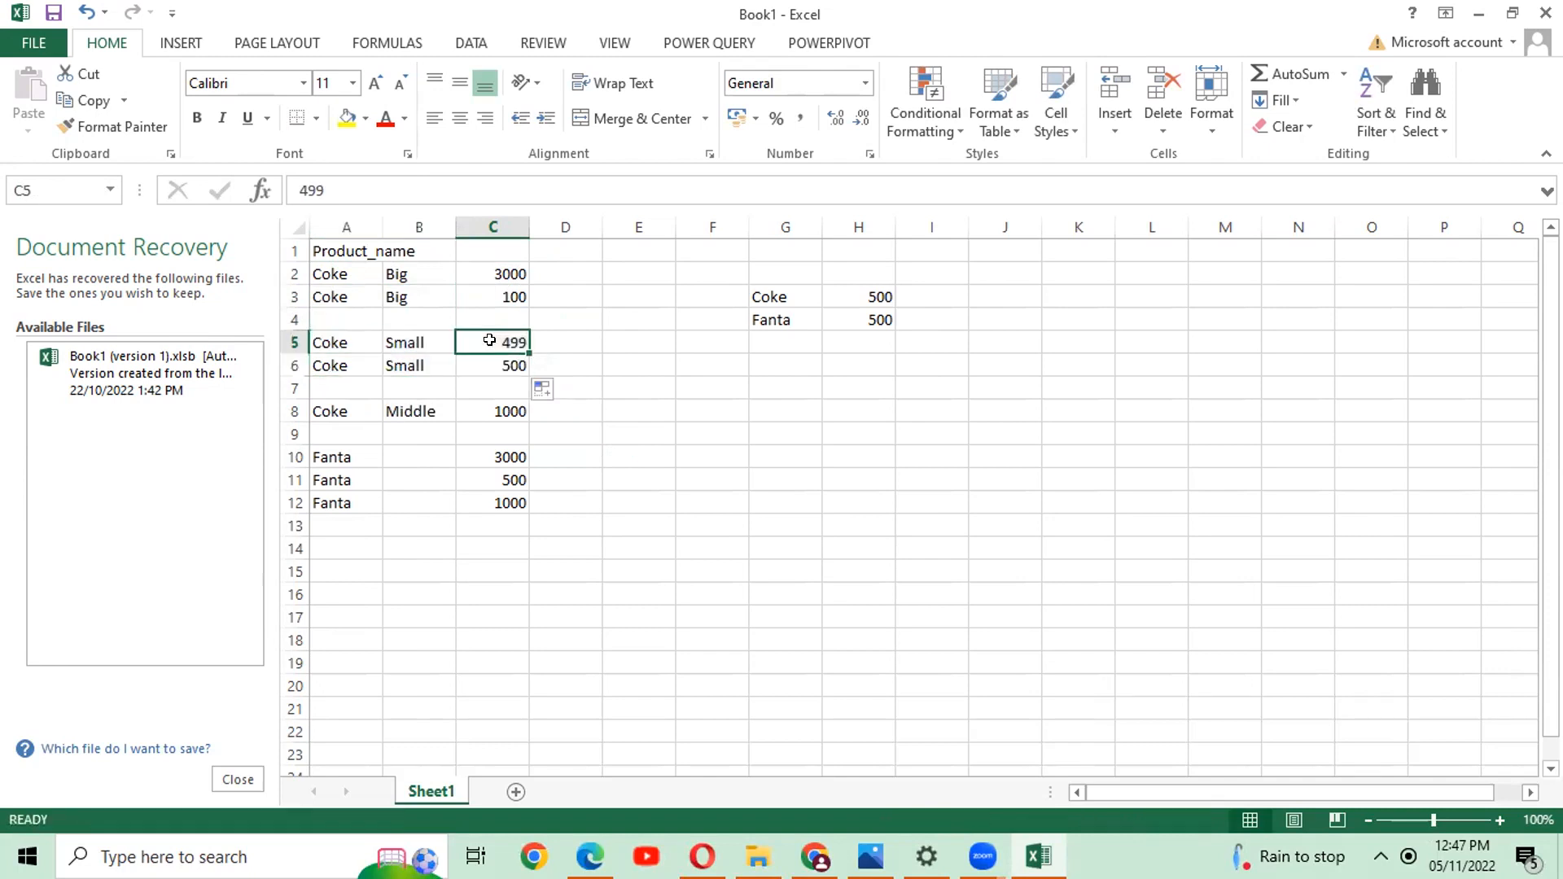
pyautogui.write('25')
pyautogui.press('Return')
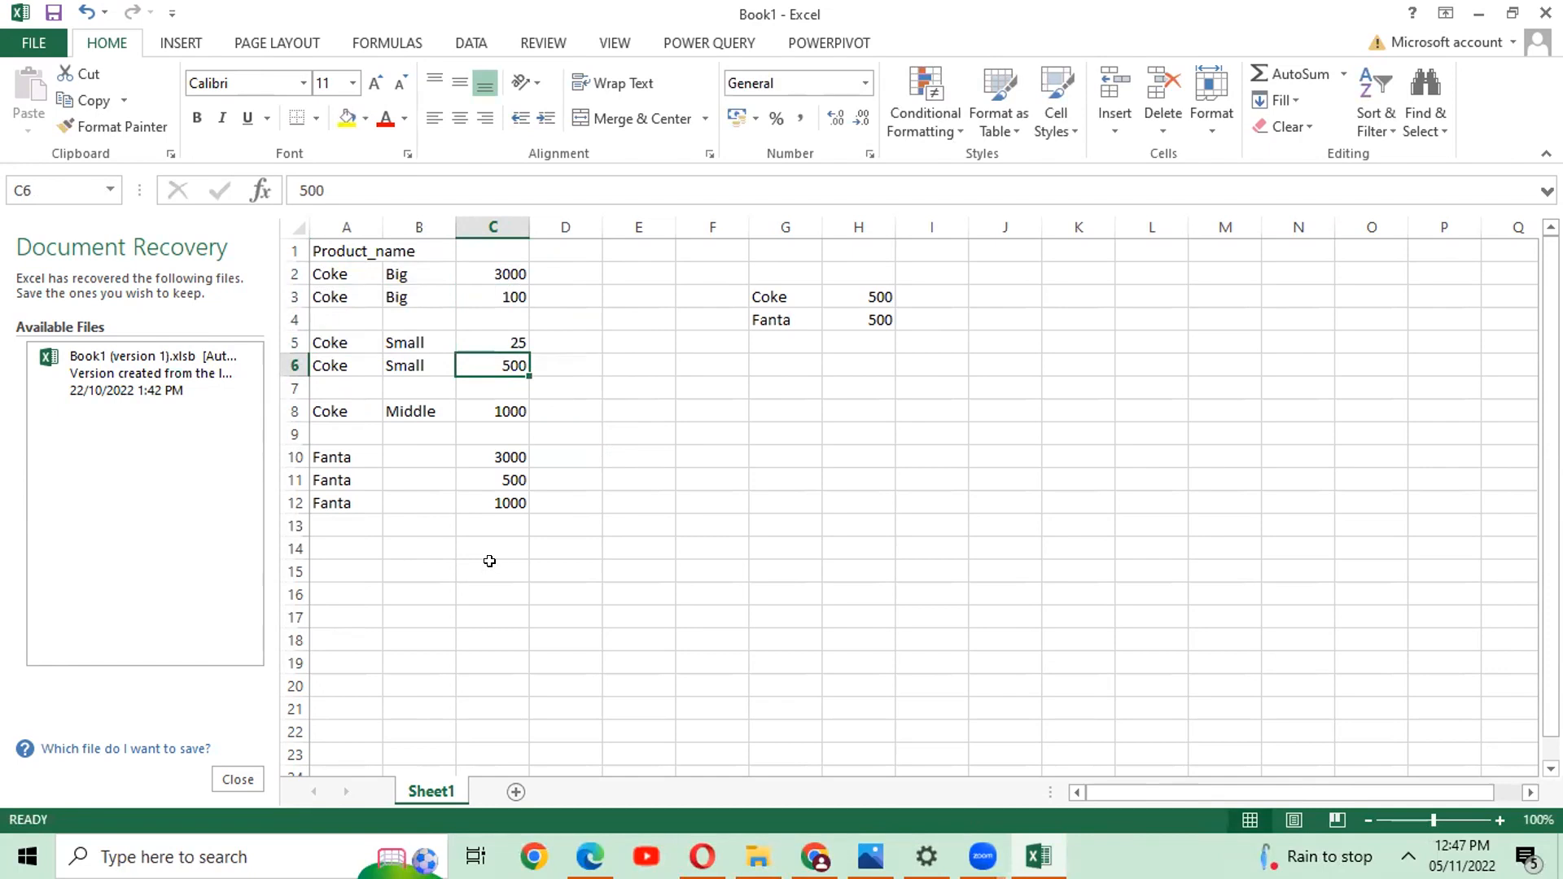
# - Switch to Oracle APEX SQL Commands and compare the selected columns with the GROUP BY columns in the min(Salary) query
pyautogui.hotkey('alt', 'Tab')
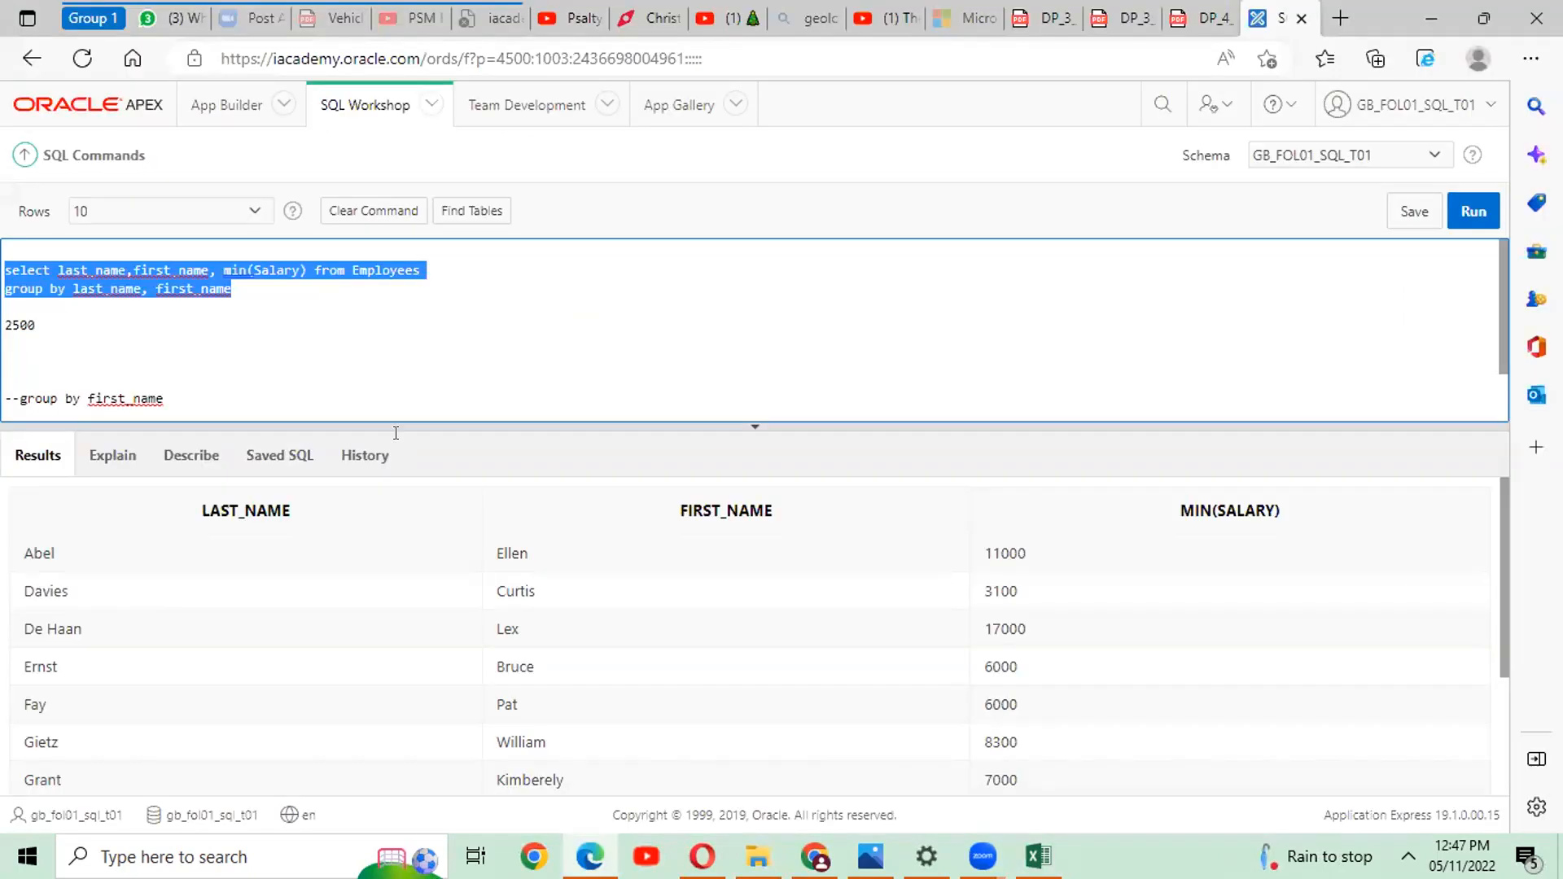
pyautogui.doubleClick(82, 270)
pyautogui.doubleClick(197, 270)
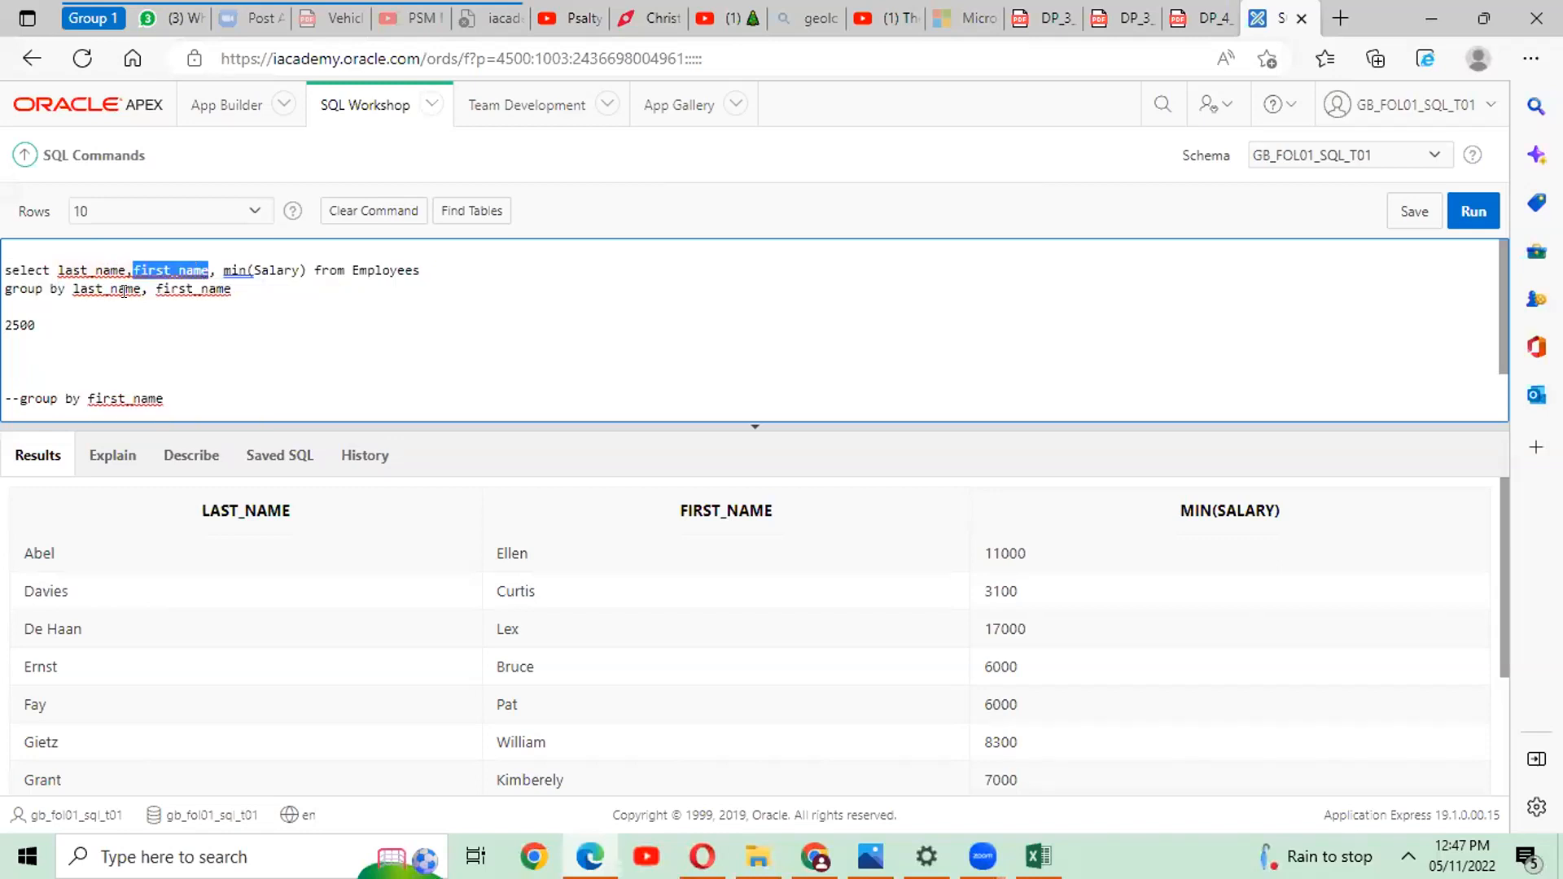
pyautogui.doubleClick(99, 288)
pyautogui.rightClick(83, 268)
pyautogui.press('Escape')
pyautogui.click(172, 255)
pyautogui.click(87, 287)
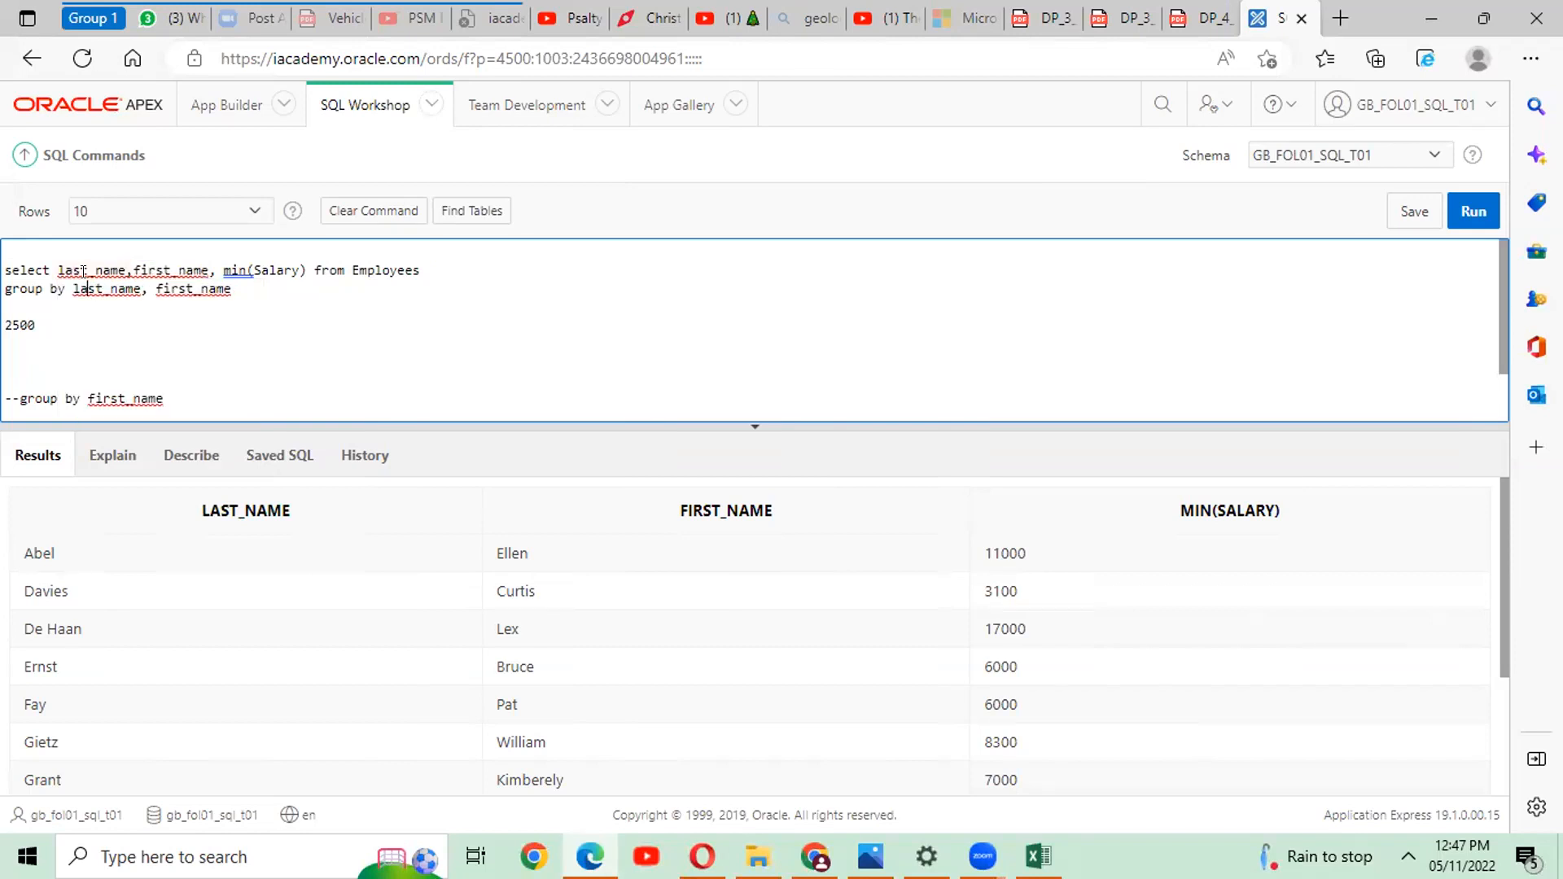
pyautogui.click(134, 269)
pyautogui.click(86, 267)
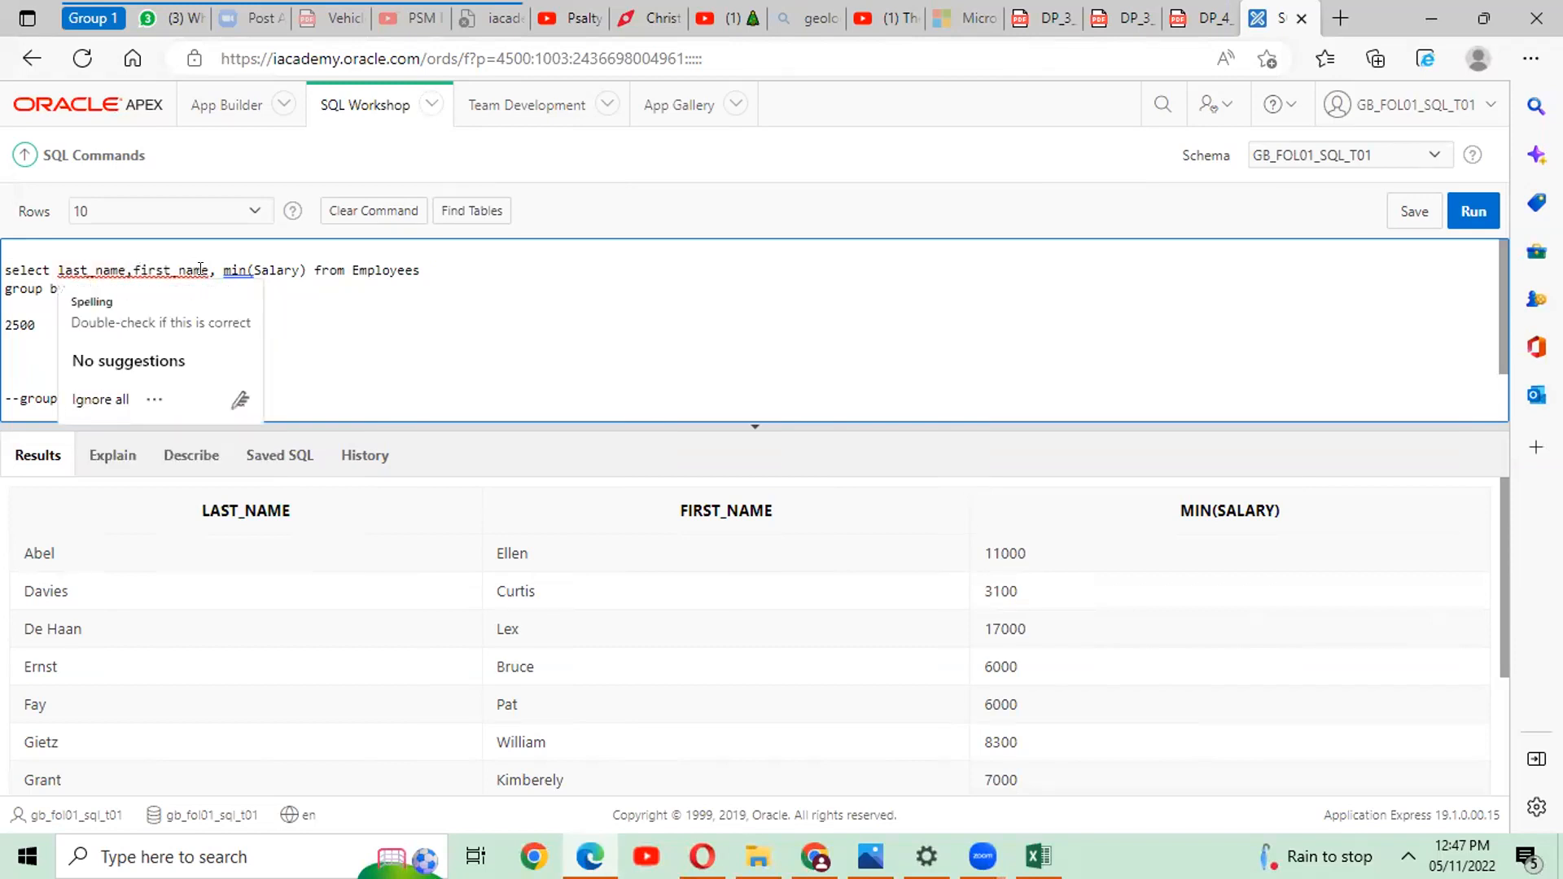
pyautogui.doubleClick(234, 269)
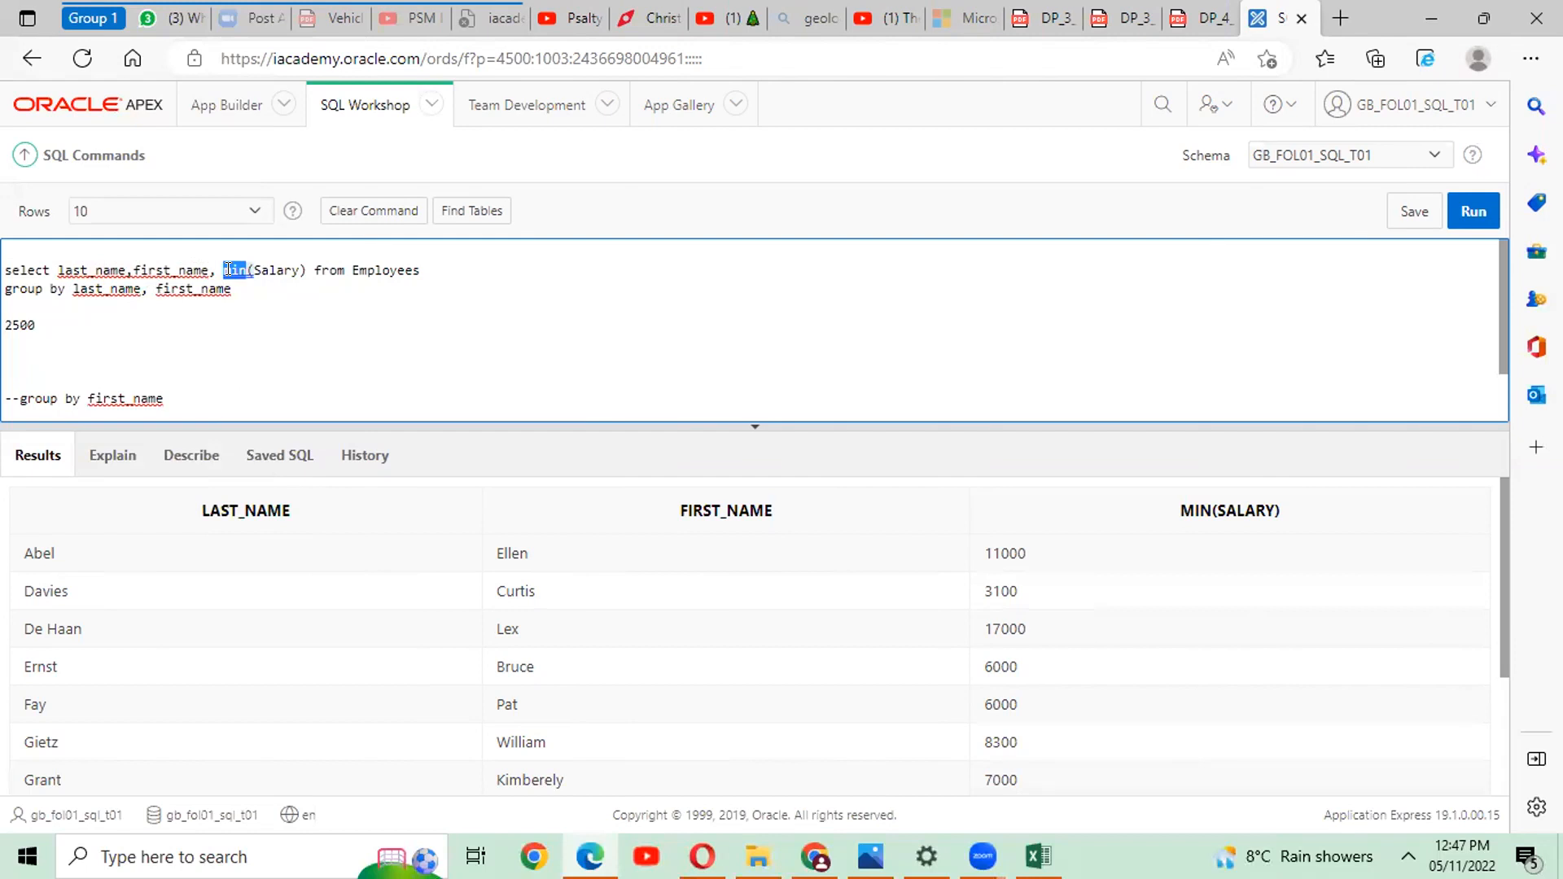
pyautogui.moveTo(5, 289)
pyautogui.mouseDown()
pyautogui.moveTo(234, 290)
pyautogui.moveTo(4, 289)
pyautogui.moveTo(7, 269)
pyautogui.mouseUp()
pyautogui.click(234, 289)
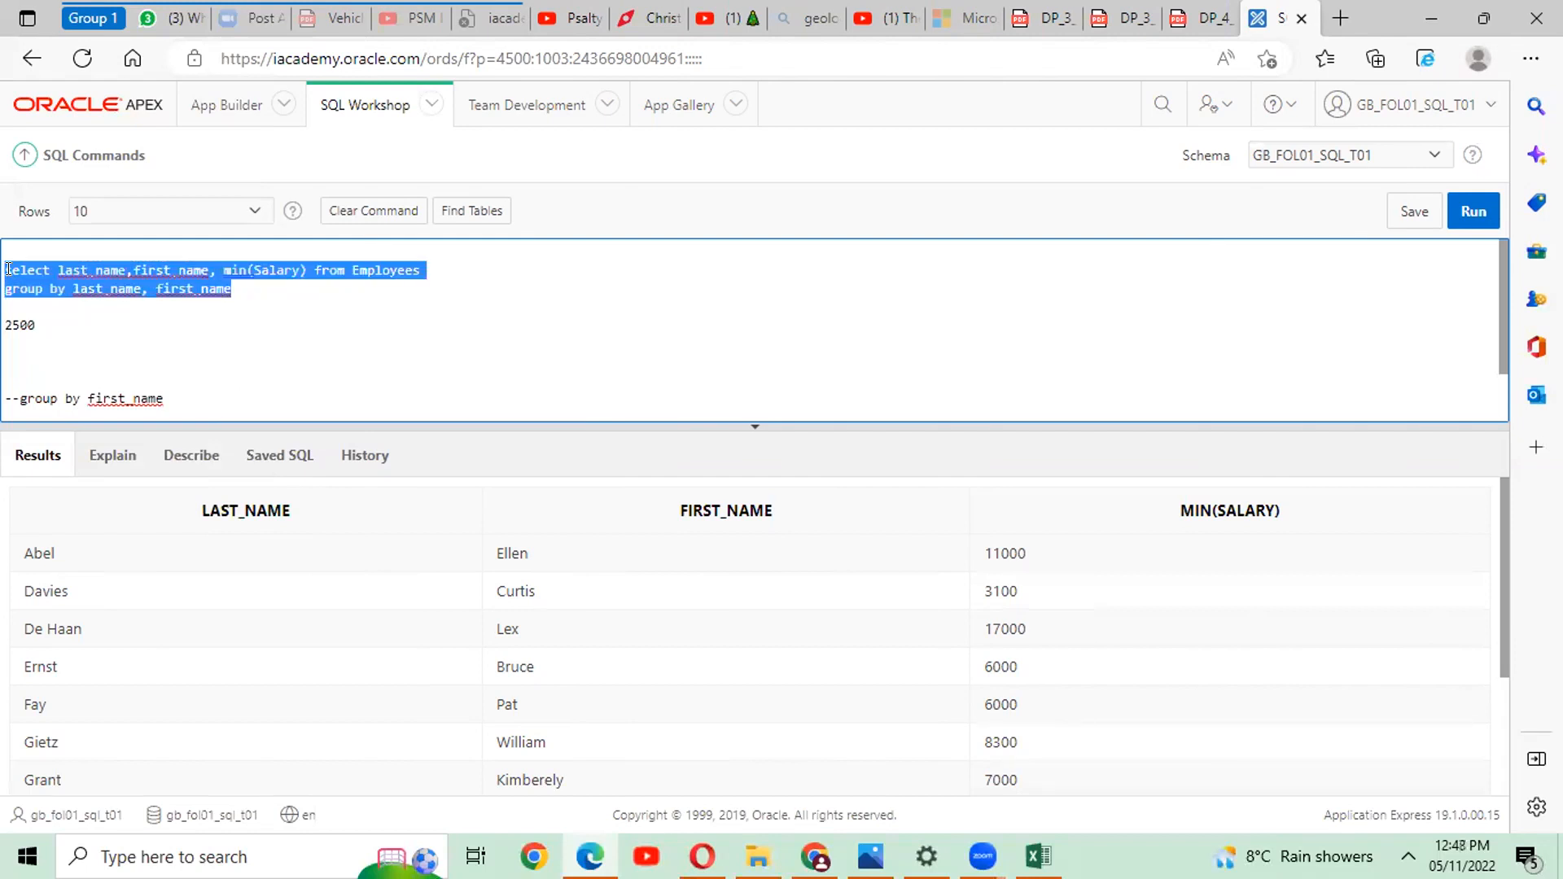
# - Delete the leftover 2500 and the commented group by first_name line below the grouped min(Salary) query, keeping blank lines as spacing
pyautogui.click(422, 255)
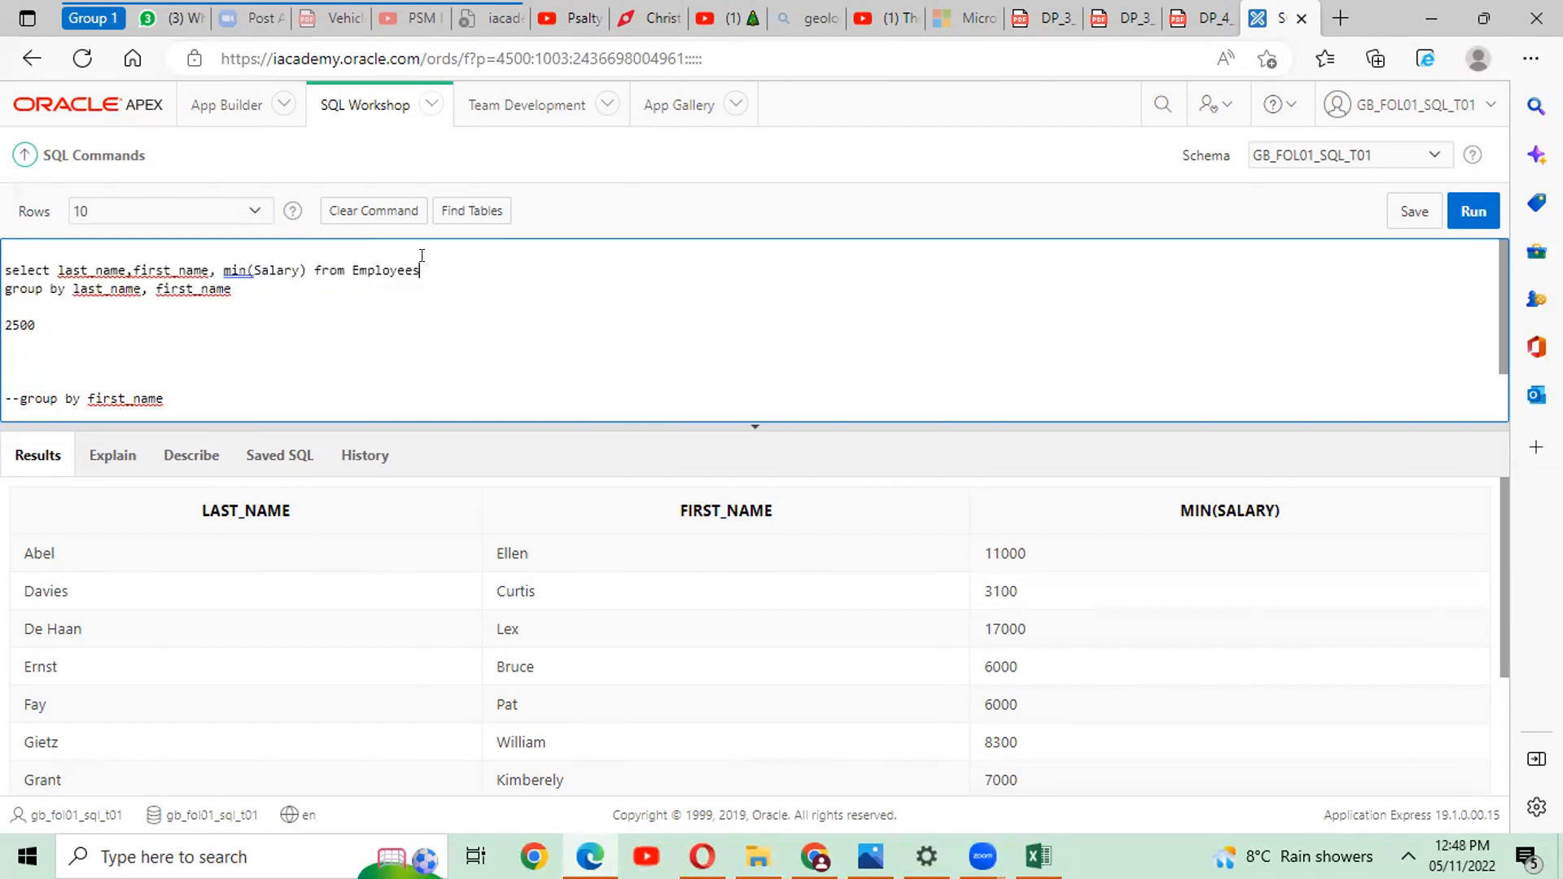
pyautogui.moveTo(198, 399); pyautogui.dragTo(8, 321)
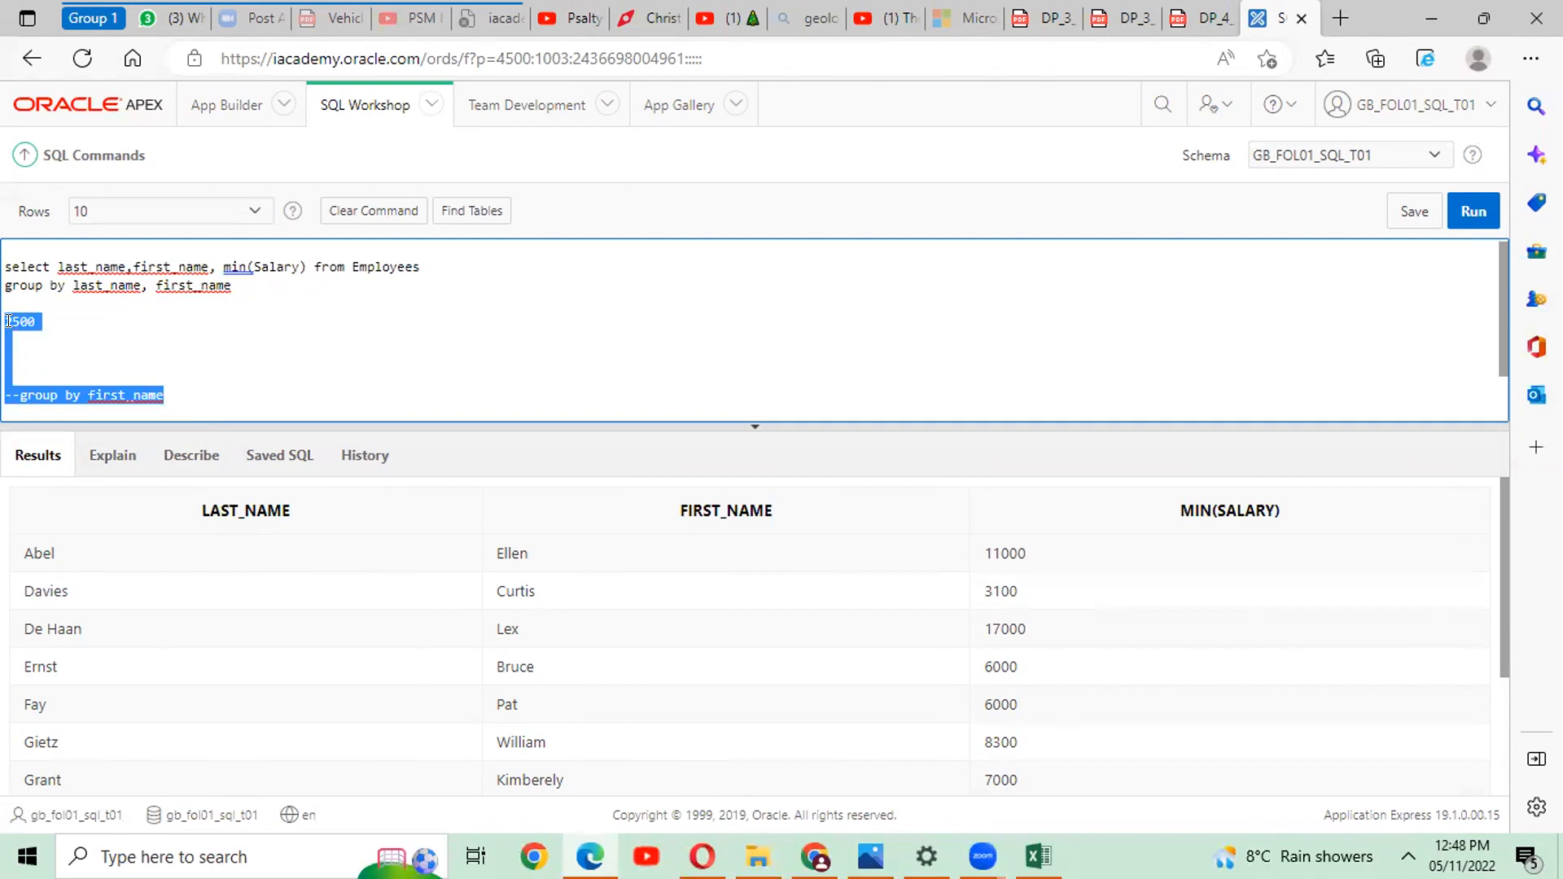
pyautogui.press('BackSpace')
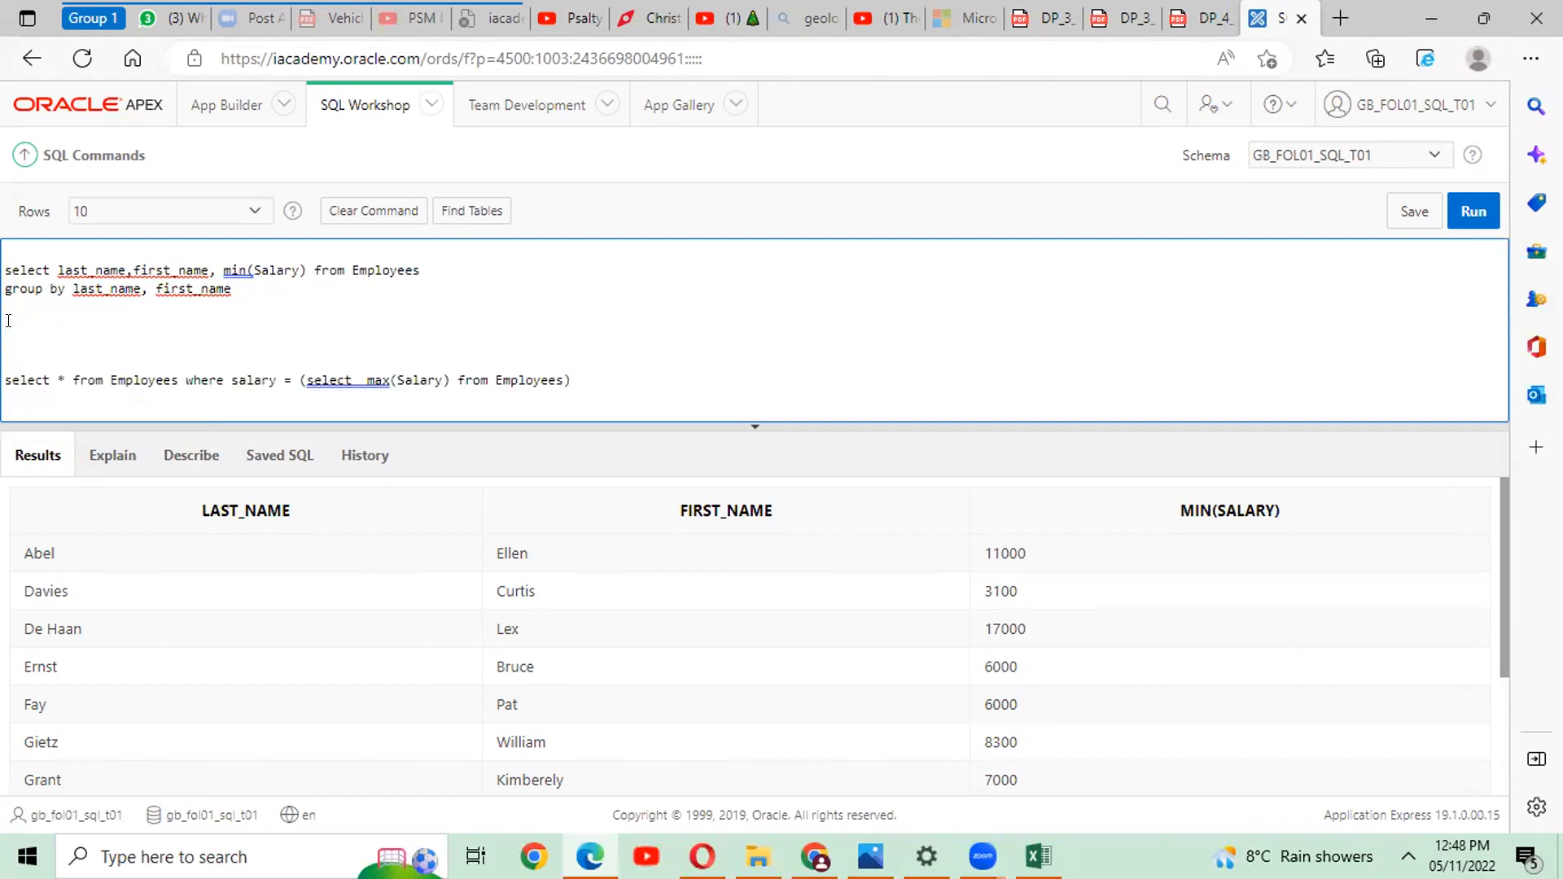
pyautogui.press('Return')
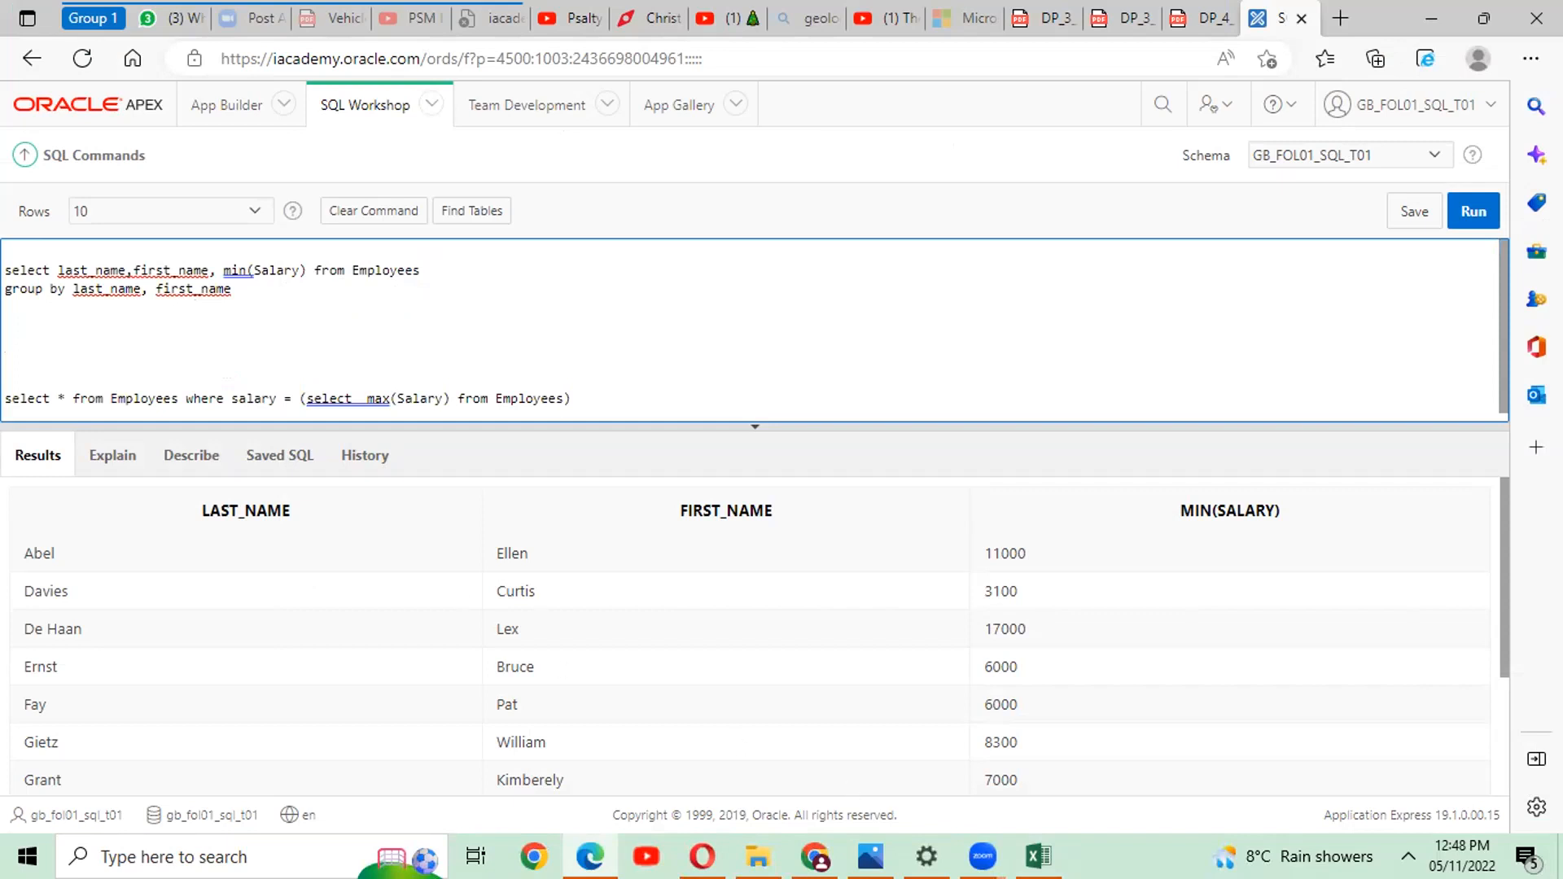
# - Replace the asterisk in the maximum-salary subquery statement with last_name,first_name, min(Salary) copied from the grouped query
pyautogui.moveTo(757, 855)
pyautogui.click(62, 398)
pyautogui.press('BackSpace')
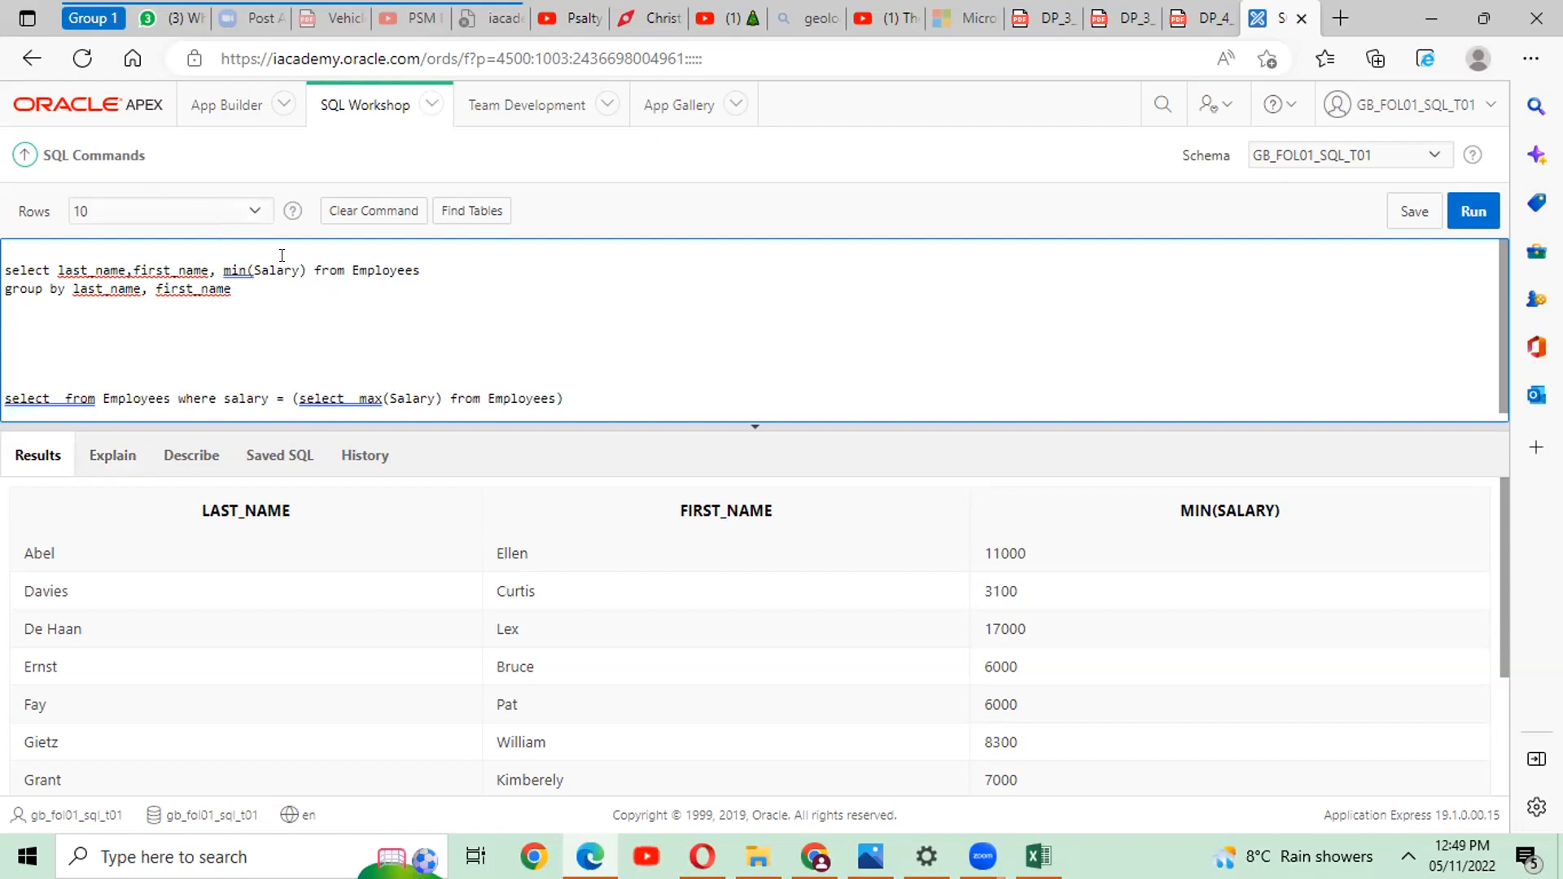
pyautogui.moveTo(306, 269); pyautogui.dragTo(58, 269)
pyautogui.hotkey('ctrl', 'c')
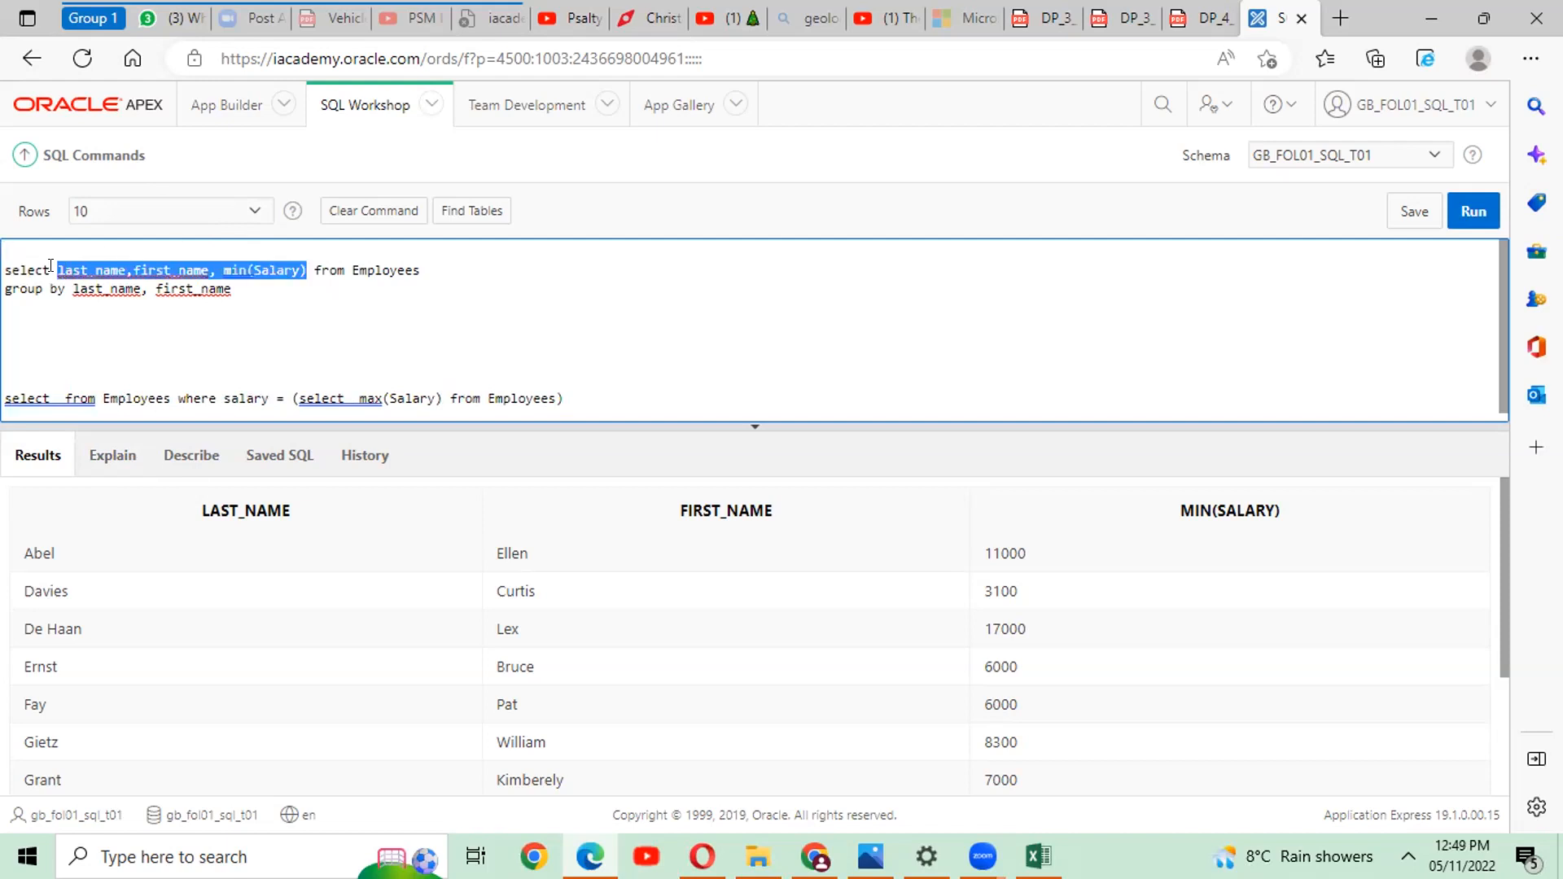
pyautogui.click(54, 399)
pyautogui.hotkey('ctrl', 'v')
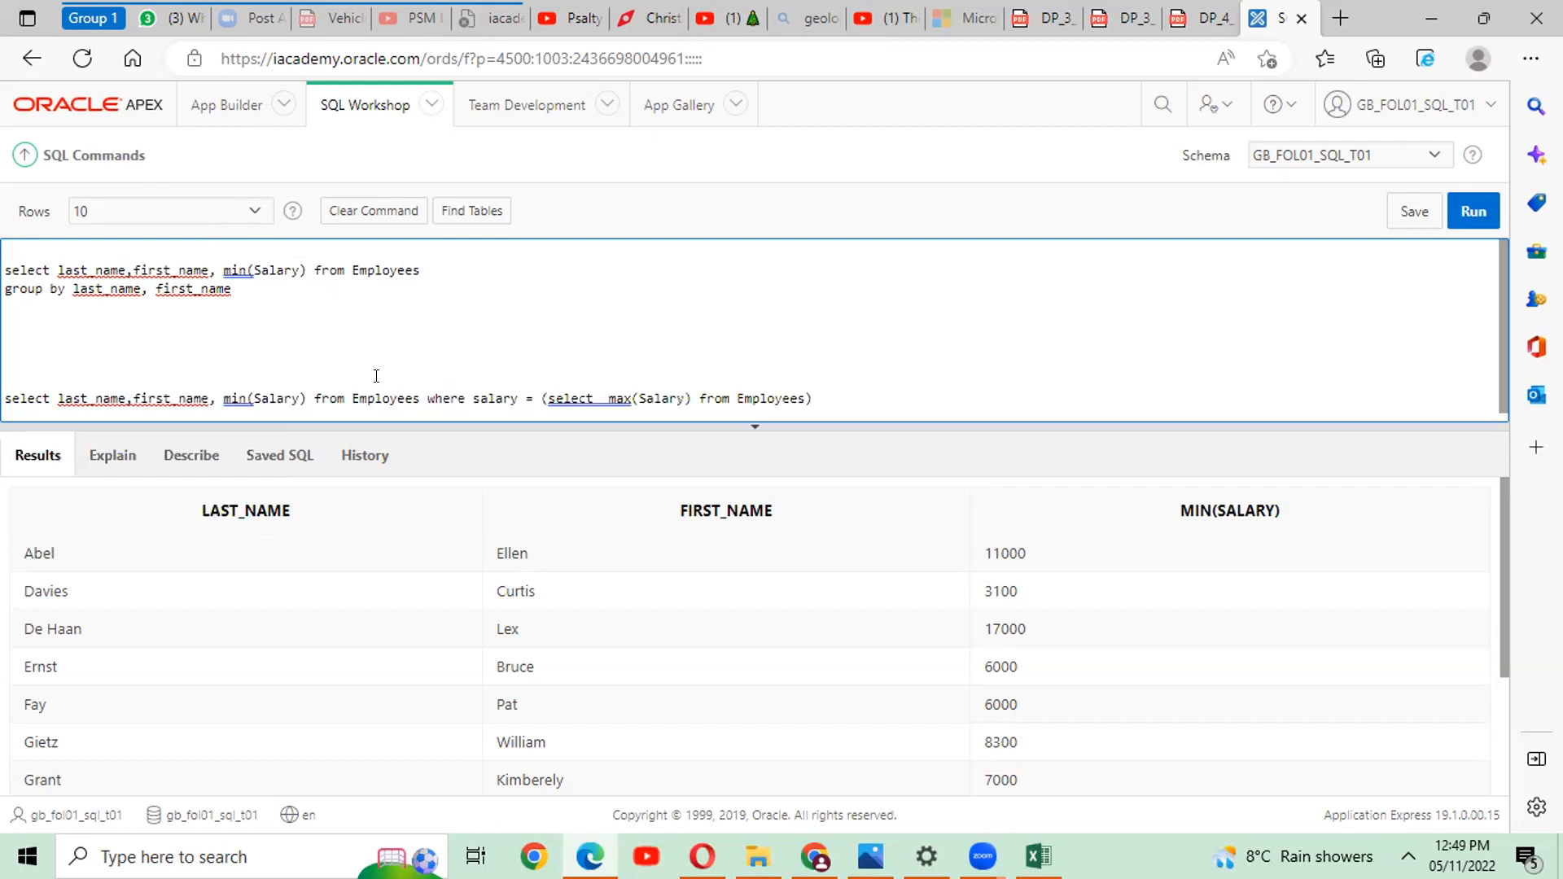
# - Copy the select last_name,first_name, min(Salary) from Employees part onto a new line below the subquery statement
pyautogui.moveTo(420, 398); pyautogui.dragTo(7, 393)
pyautogui.hotkey('ctrl', 'c')
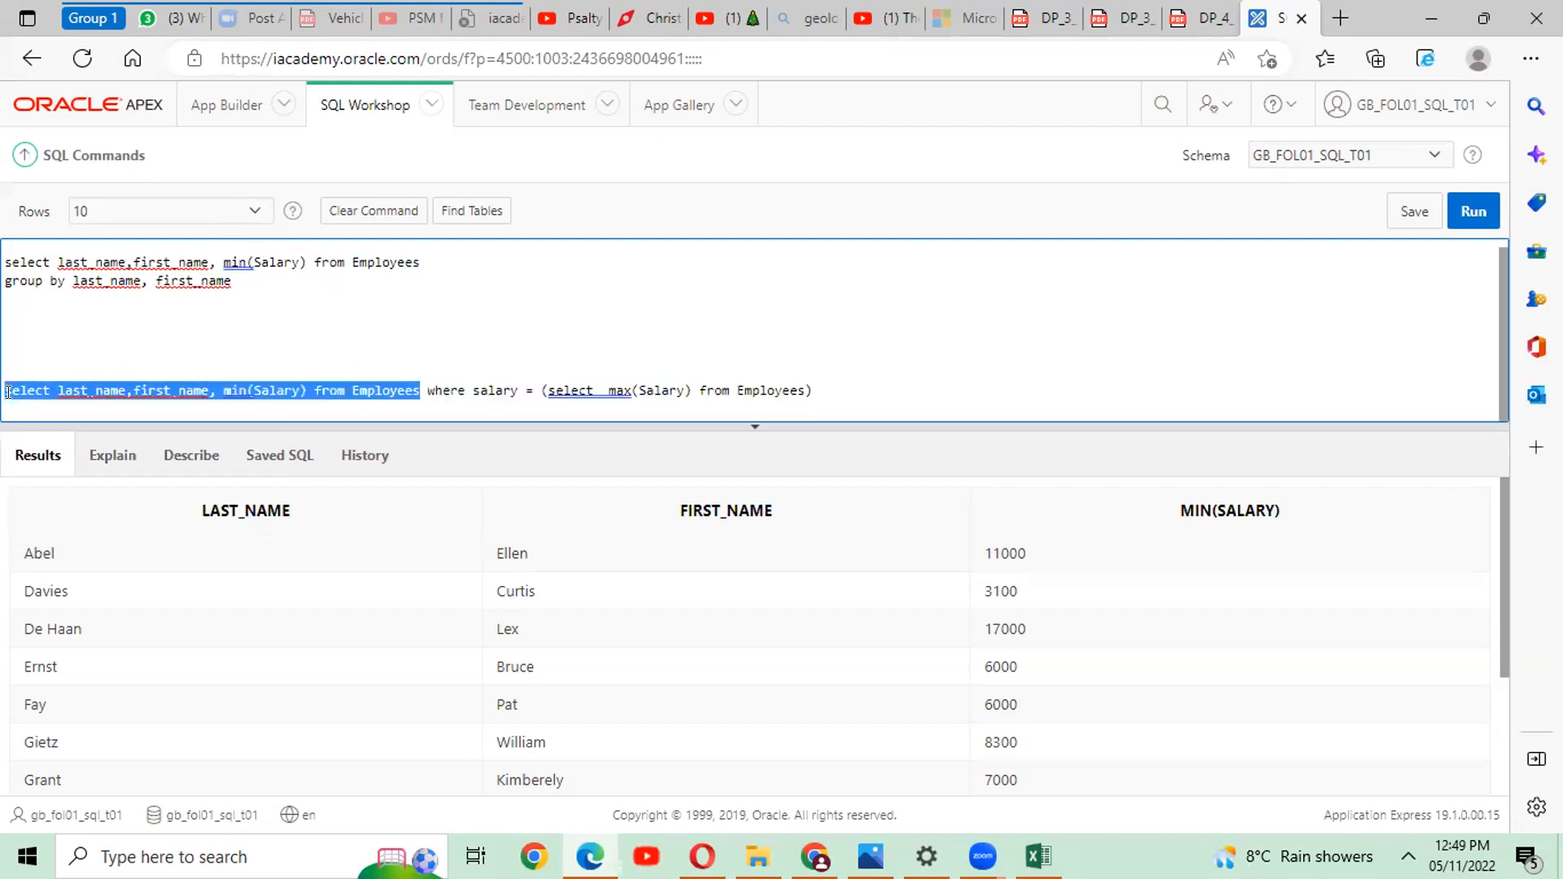
pyautogui.click(850, 389)
pyautogui.press('Return')
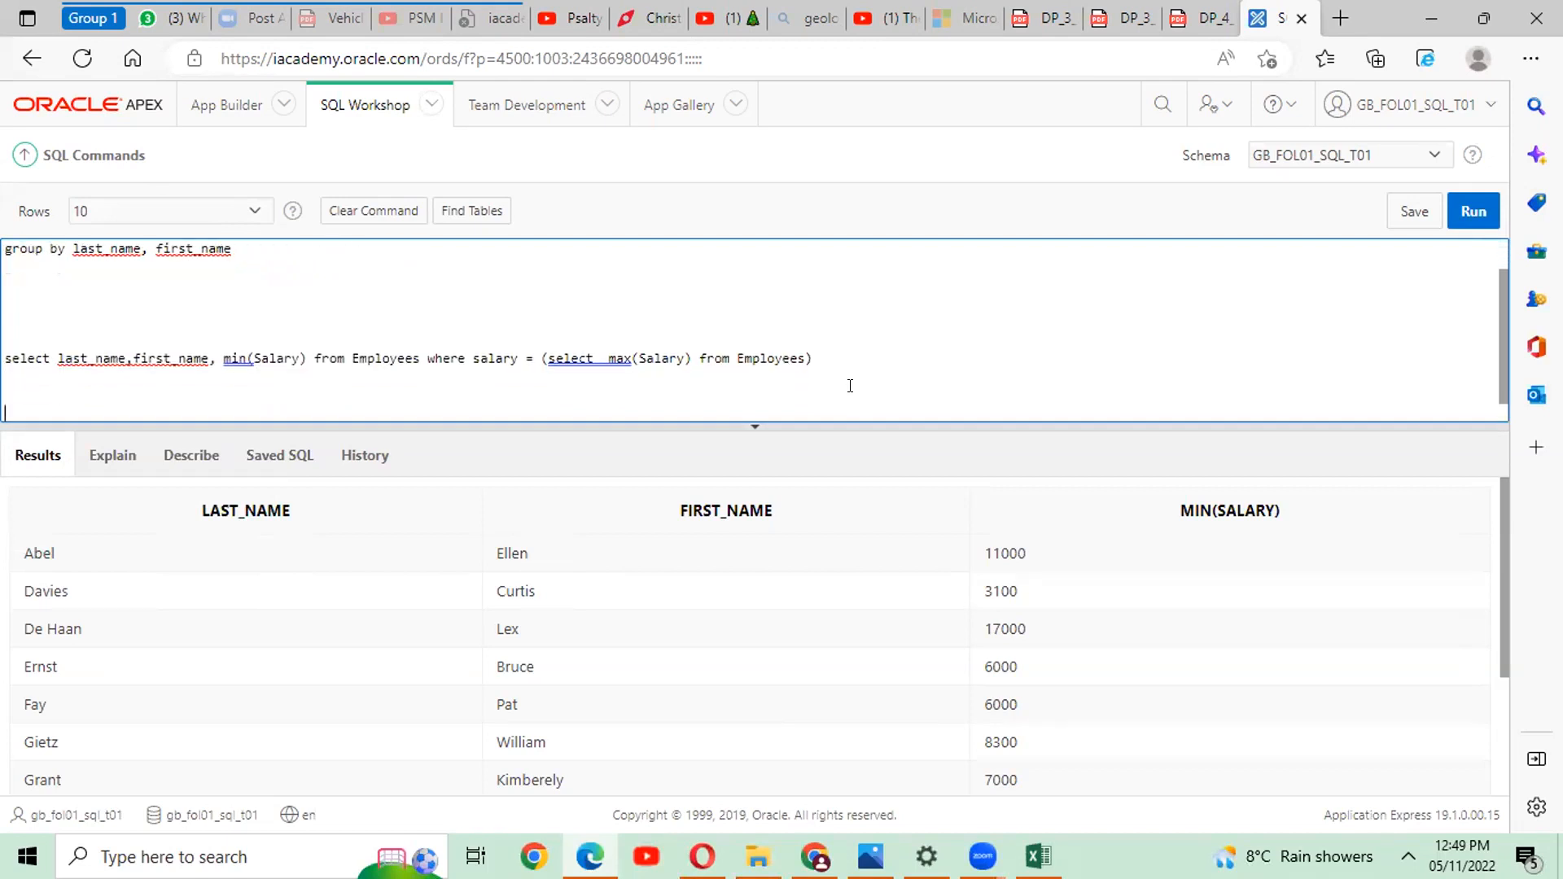
pyautogui.hotkey('ctrl', 'v')
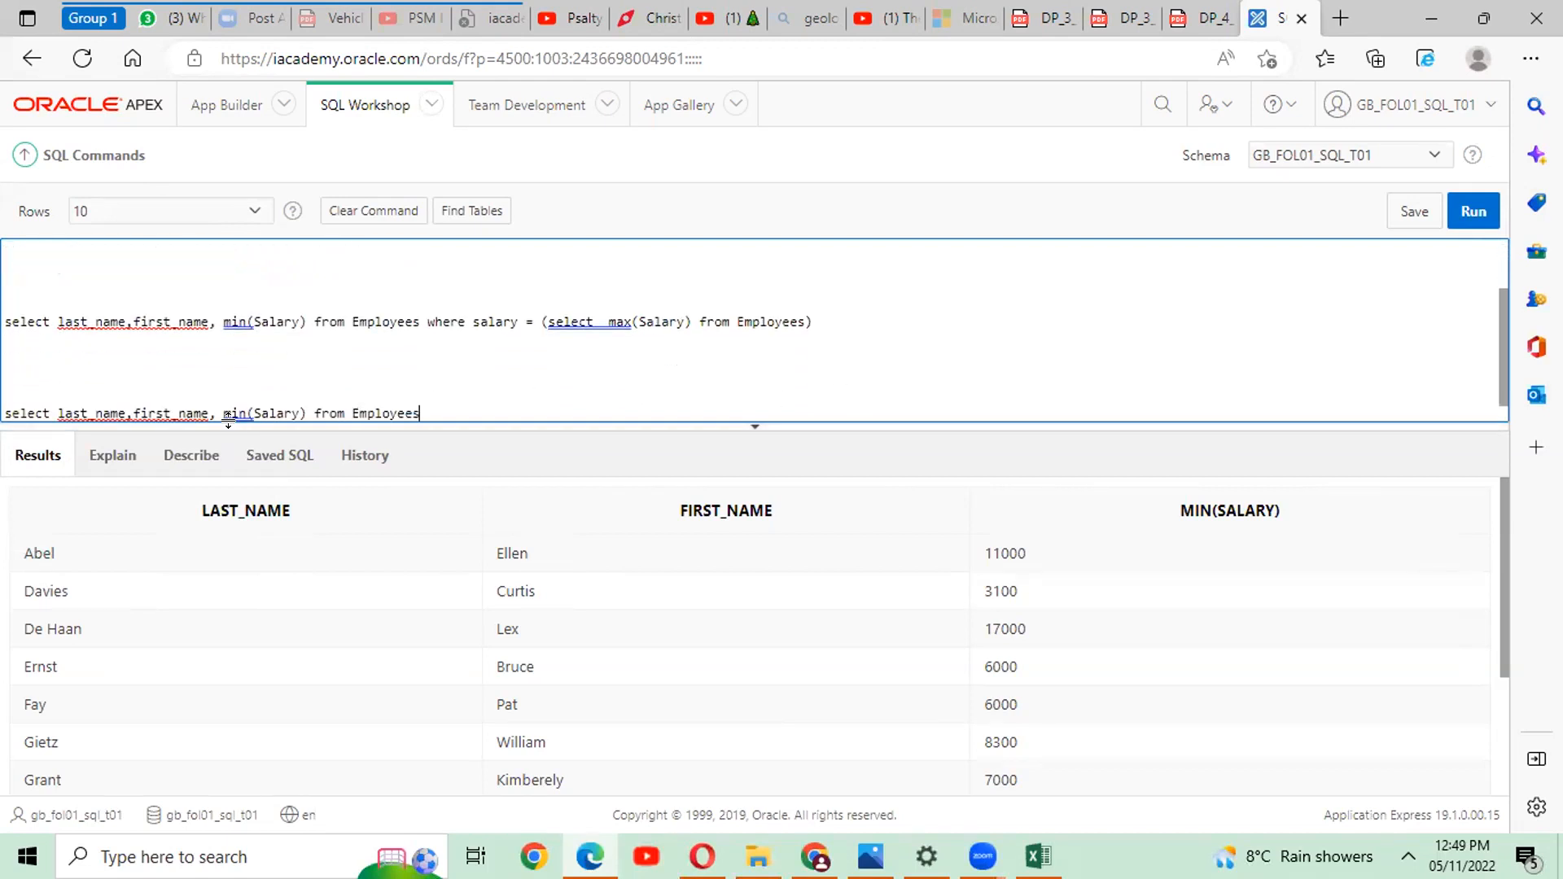
# - Change min(Salary) to plain Salary in the copied query and run only that query
pyautogui.click(251, 411)
pyautogui.press('BackSpace')
pyautogui.press('BackSpace')
pyautogui.press('BackSpace')
pyautogui.press('BackSpace')
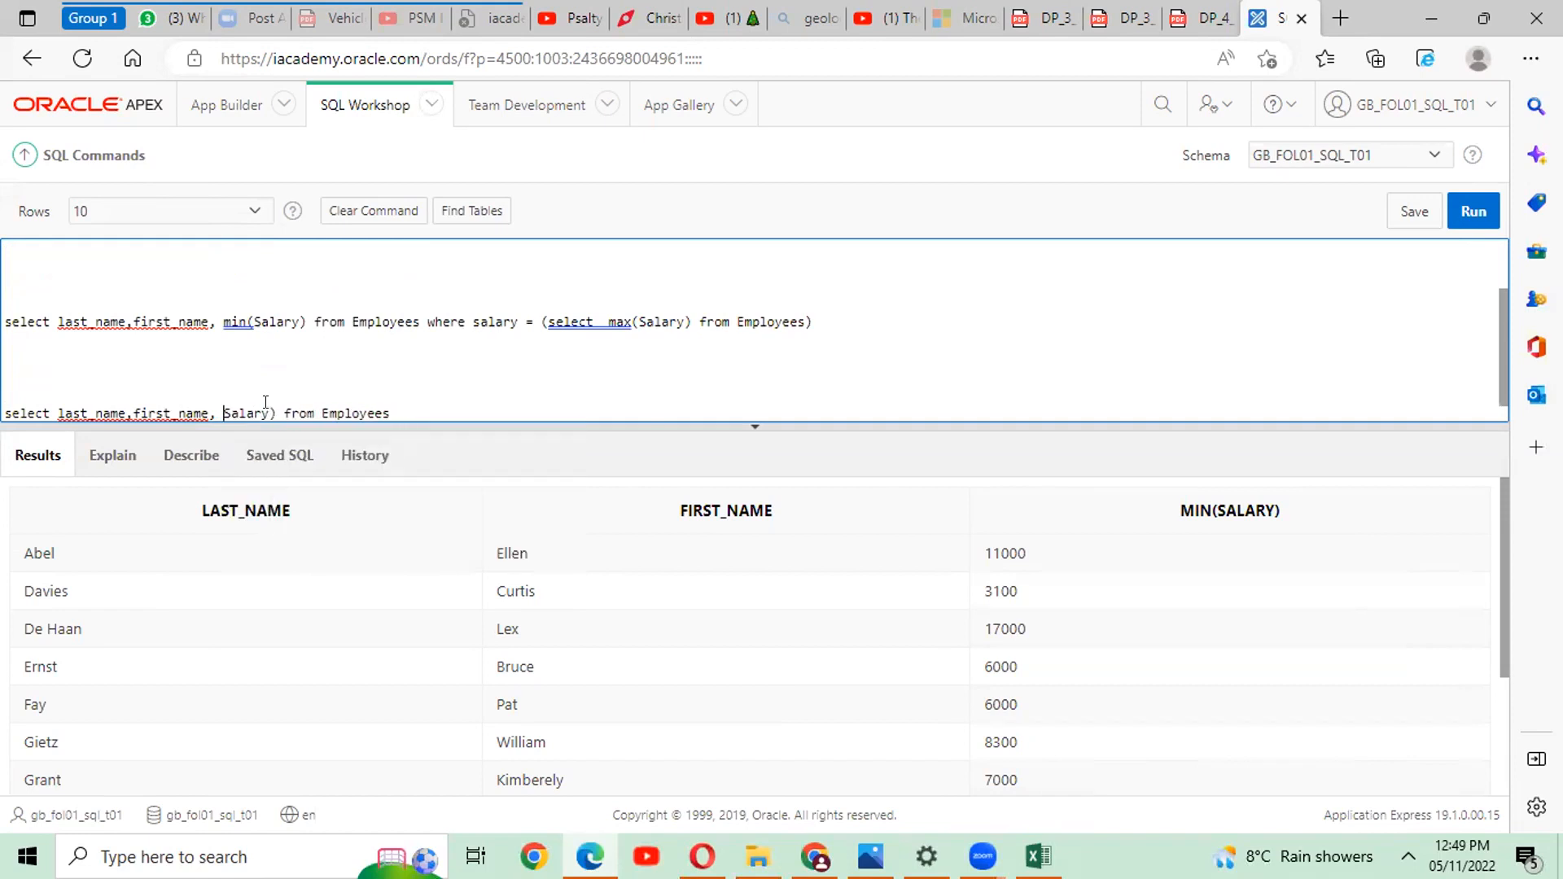
pyautogui.click(275, 413)
pyautogui.press('BackSpace')
pyautogui.click(411, 411)
pyautogui.moveTo(412, 411); pyautogui.dragTo(8, 382)
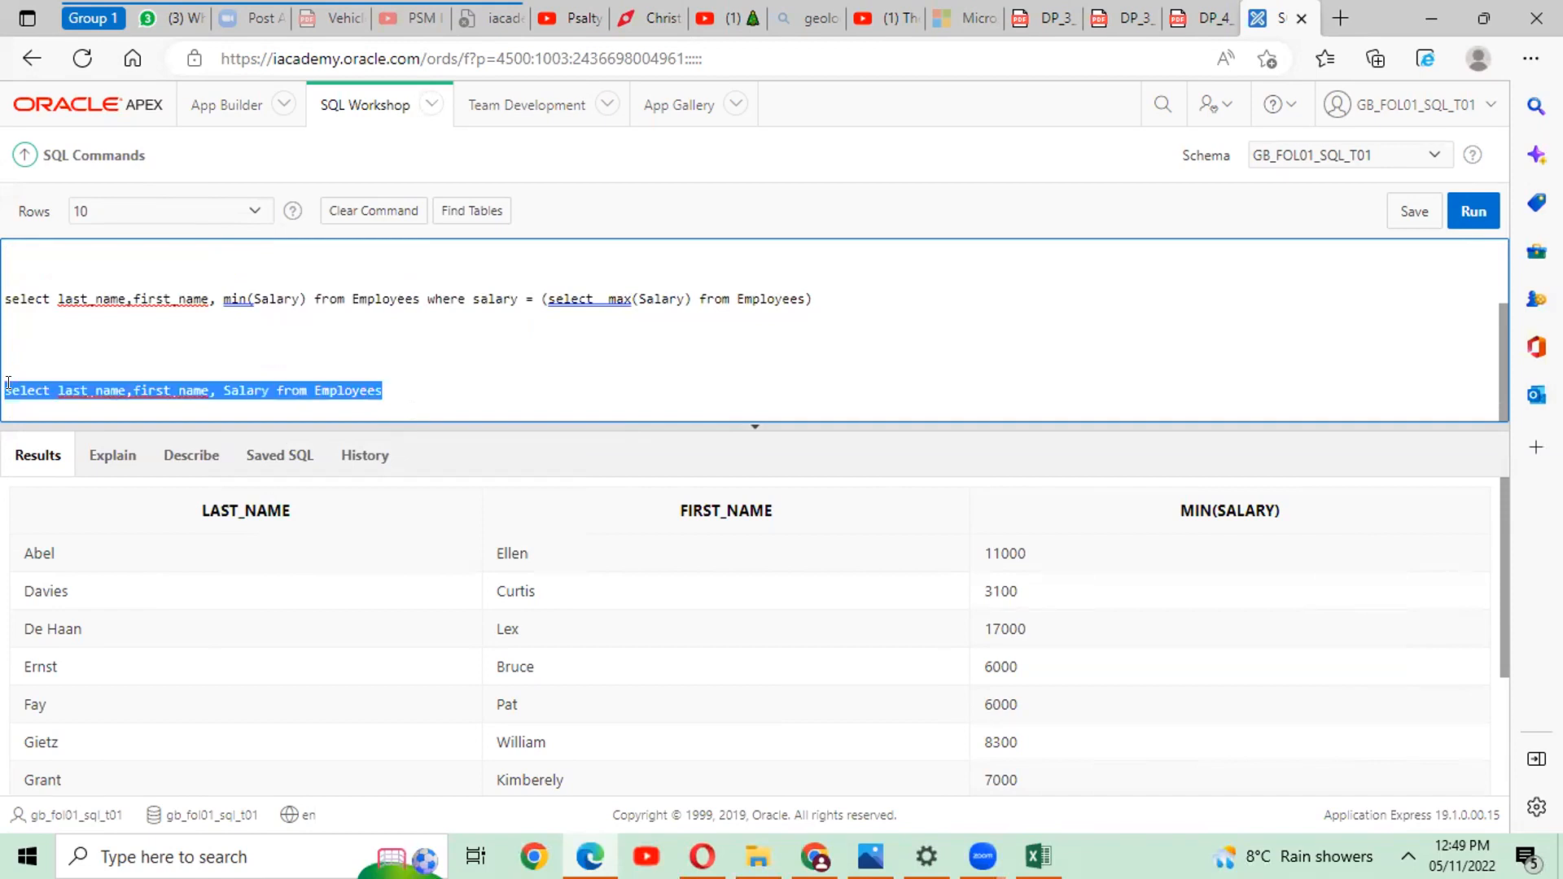
pyautogui.click(1471, 208)
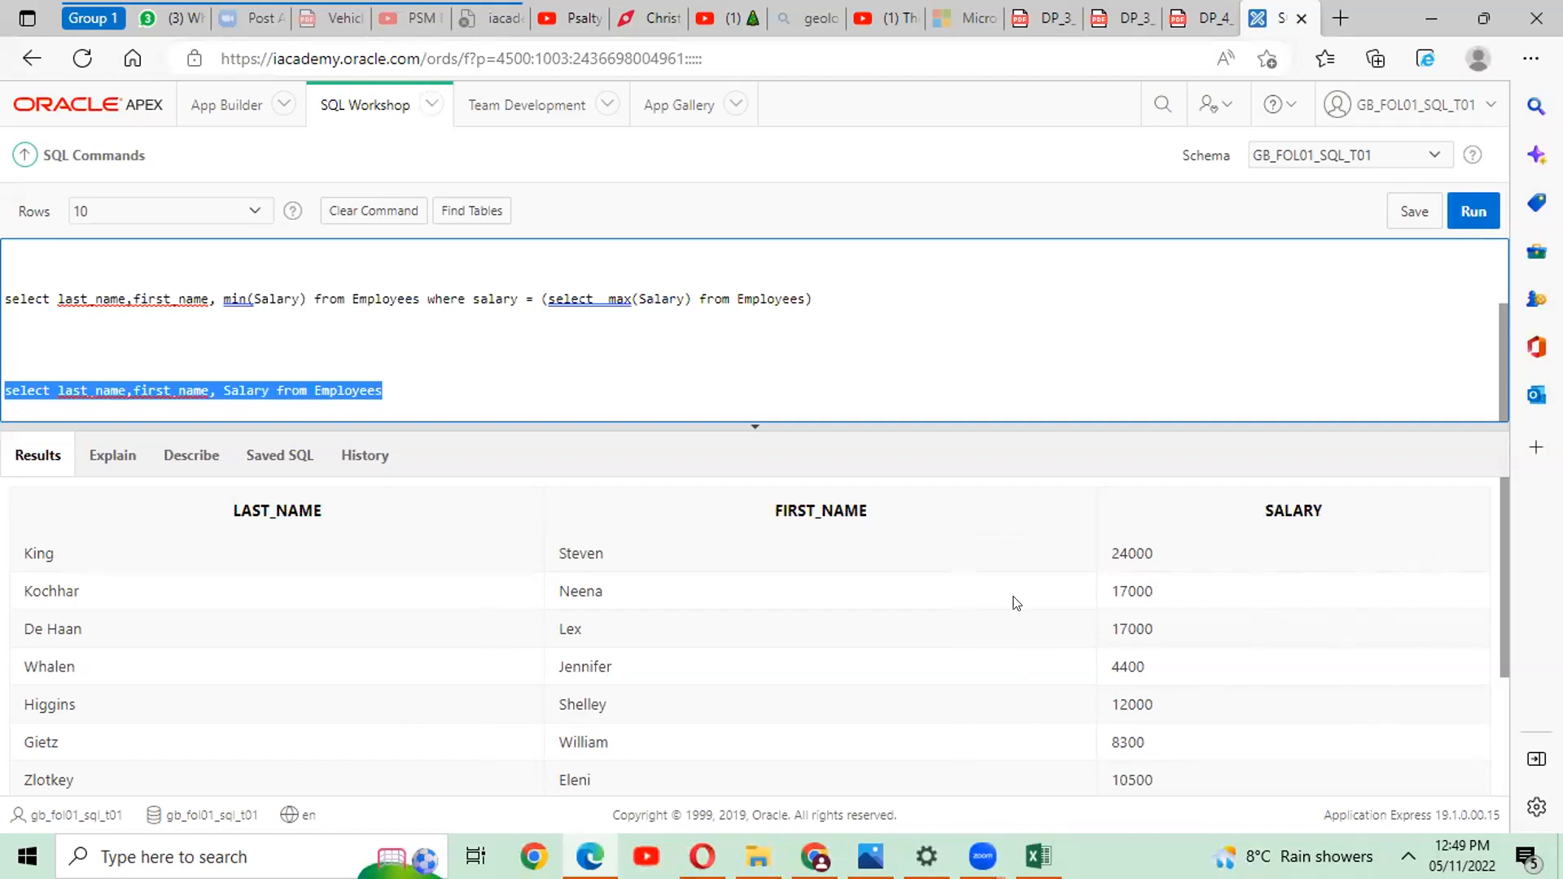
pyautogui.click(1193, 706)
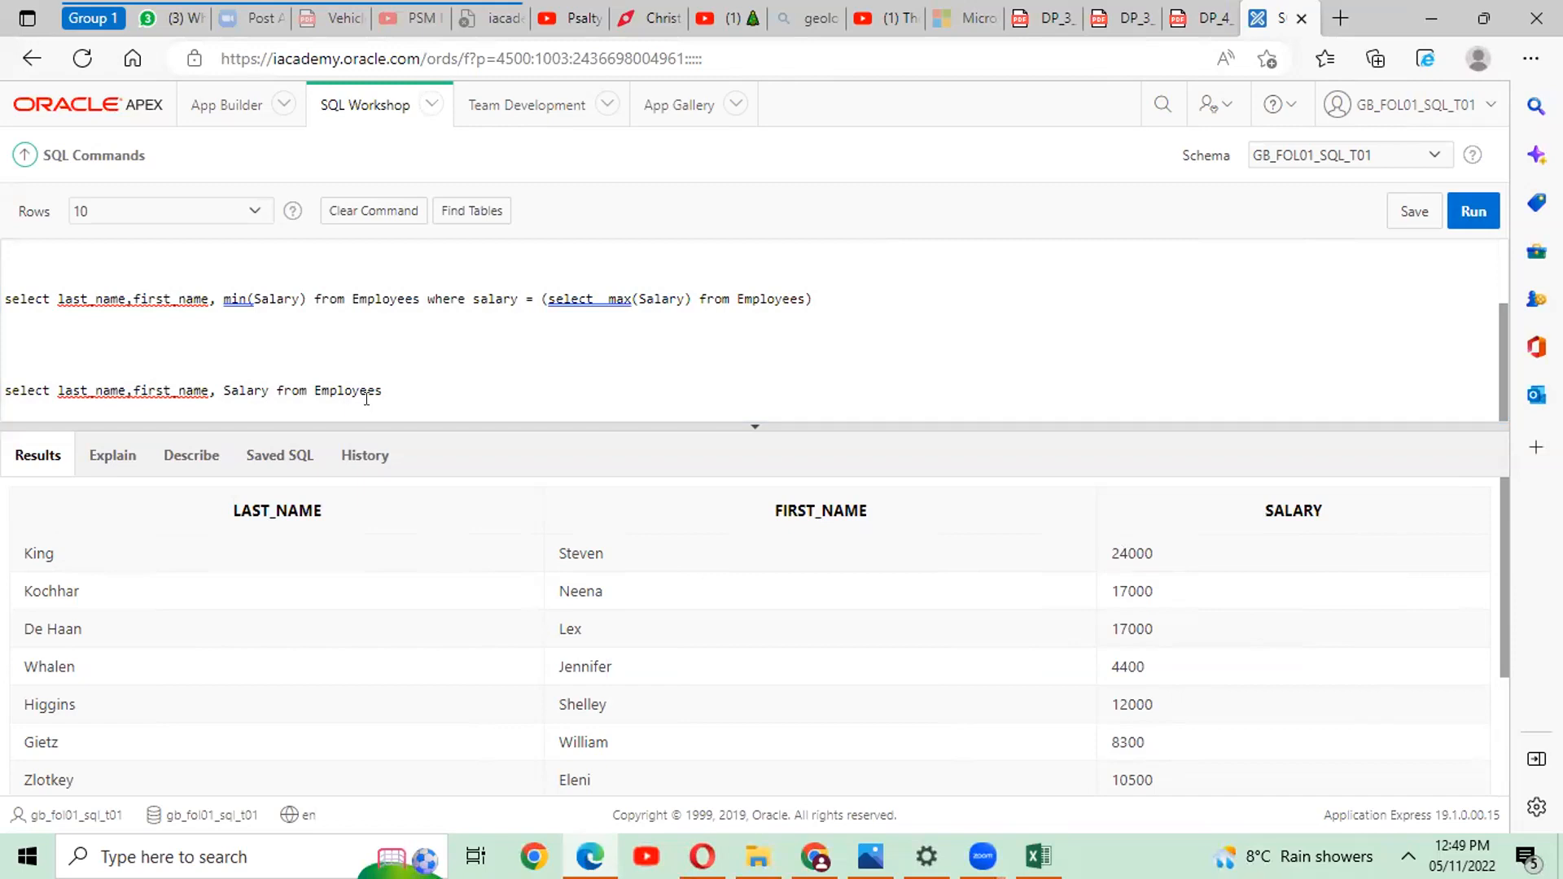
# - Add an order by Salary clause to the last_name, first_name, Salary query and run it
pyautogui.click(396, 388)
pyautogui.press('Return')
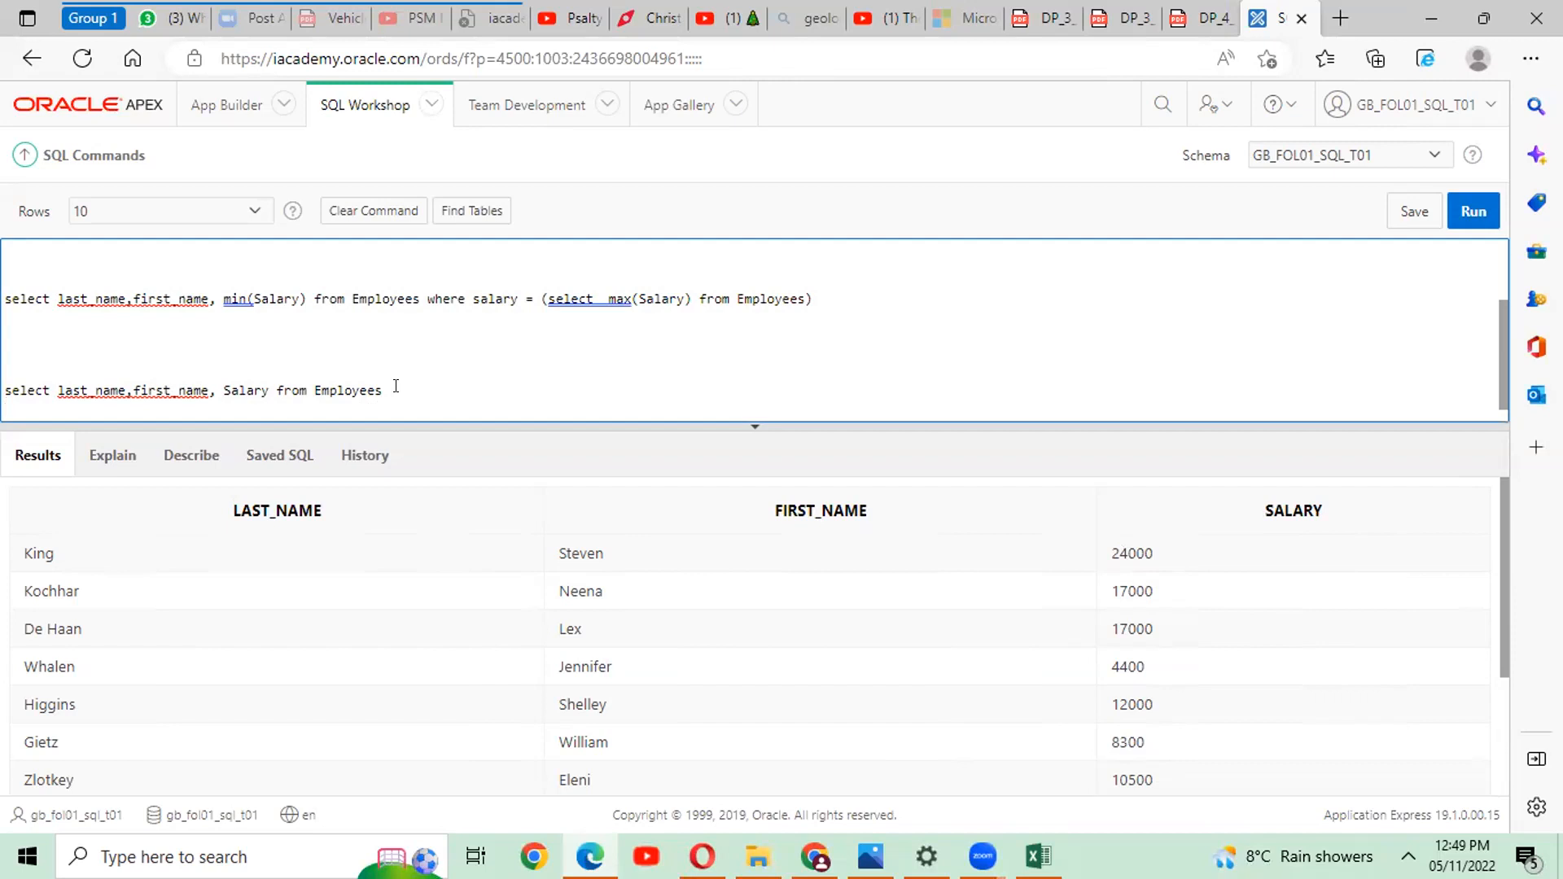
pyautogui.write('order by')
pyautogui.doubleClick(233, 383)
pyautogui.hotkey('ctrl', 'c')
pyautogui.click(121, 405)
pyautogui.hotkey('ctrl', 'v')
pyautogui.moveTo(120, 405); pyautogui.dragTo(8, 355)
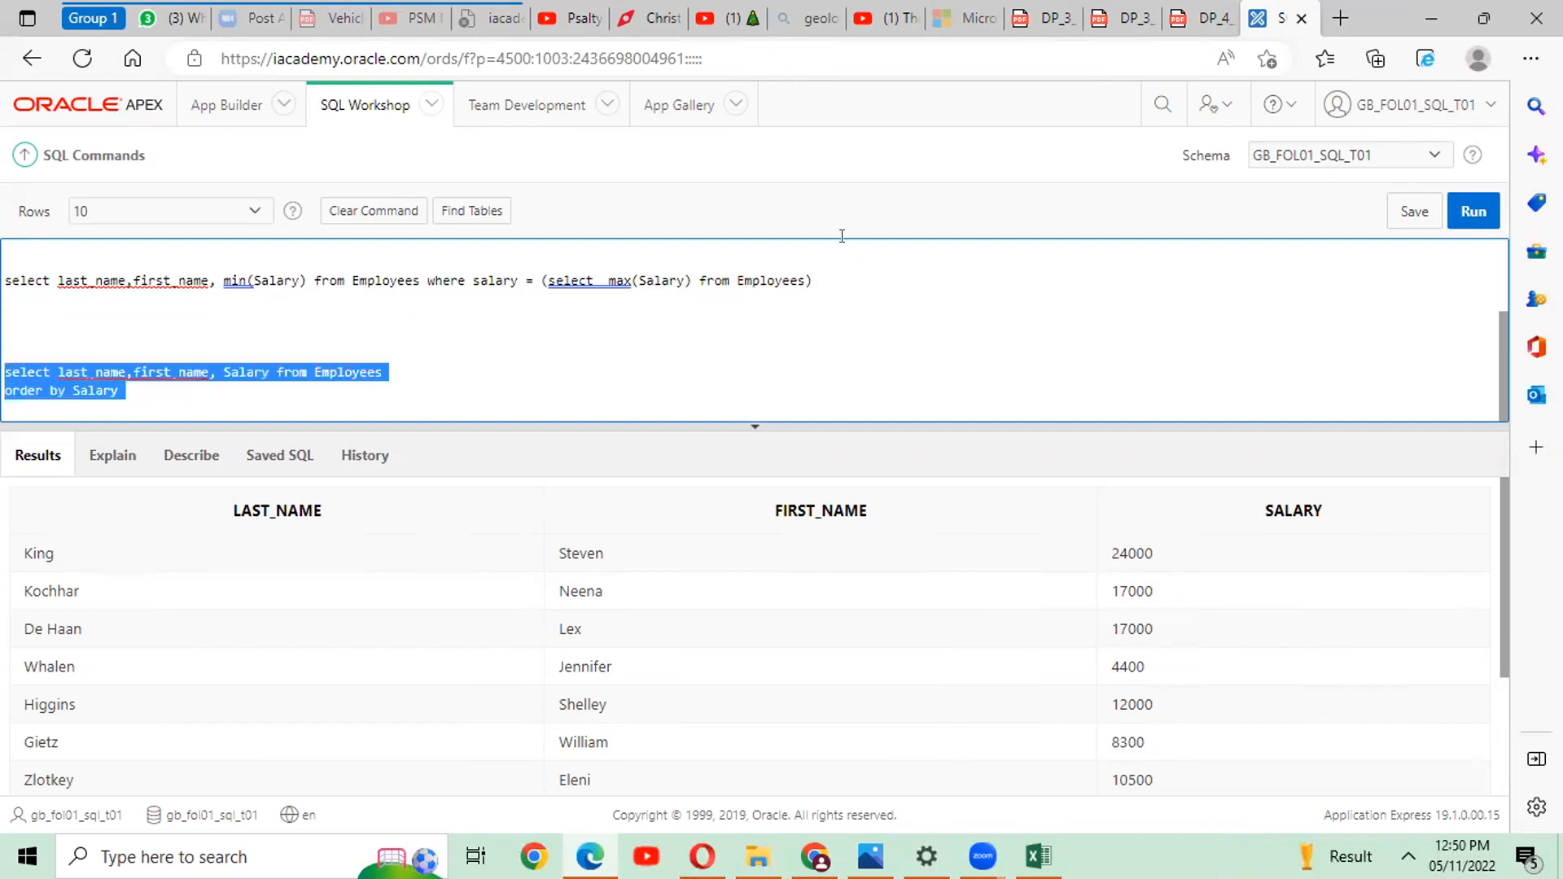
pyautogui.click(1475, 212)
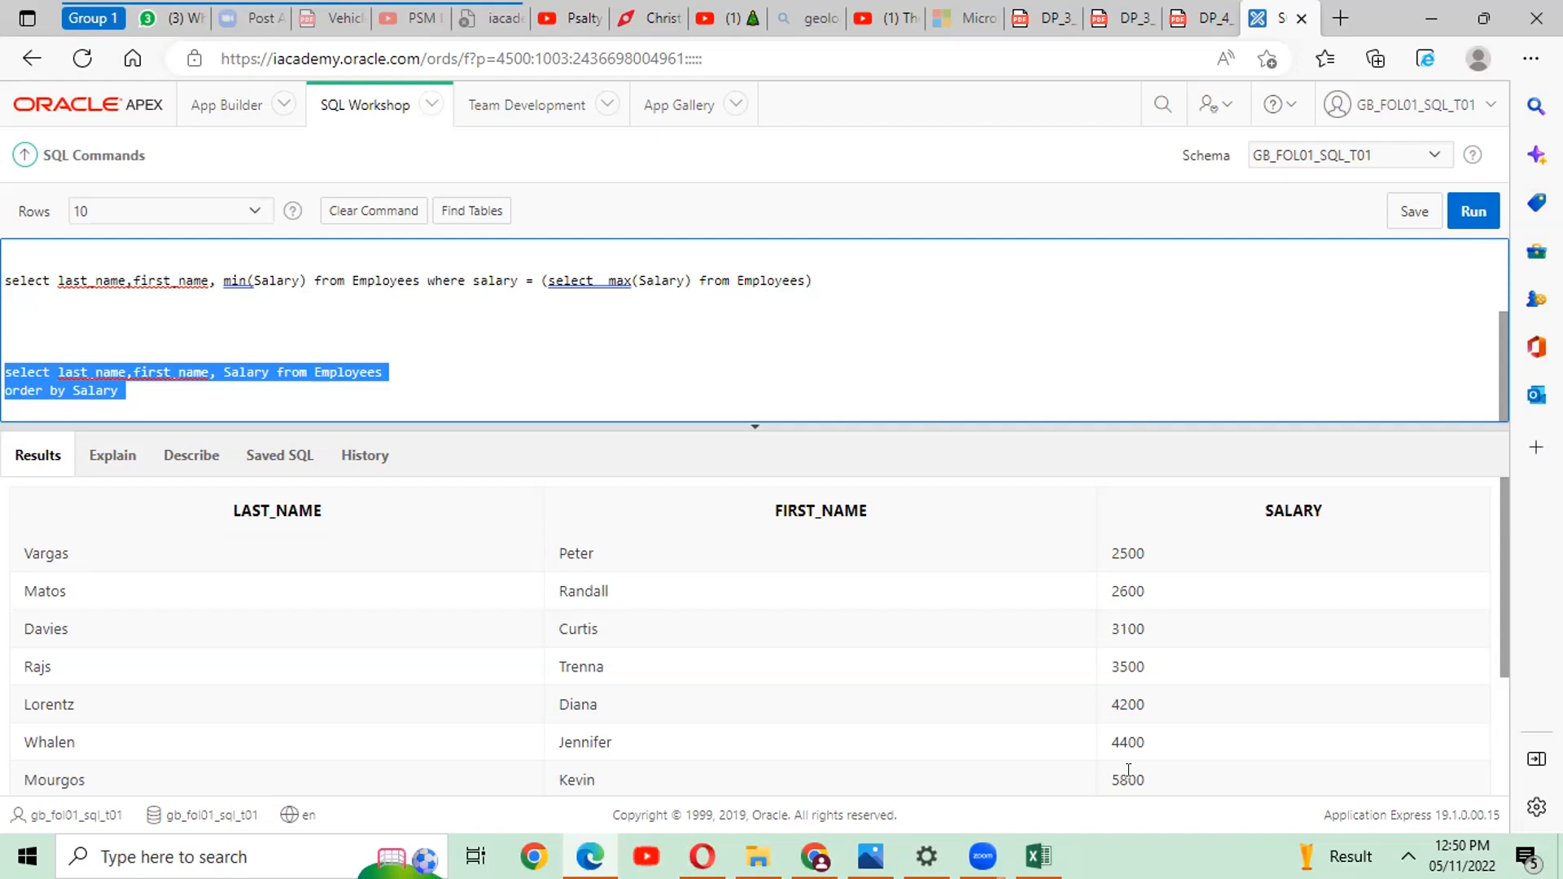
# - Insert the condition where salary >= 5000 before the order by clause and run the filtered query
pyautogui.click(402, 363)
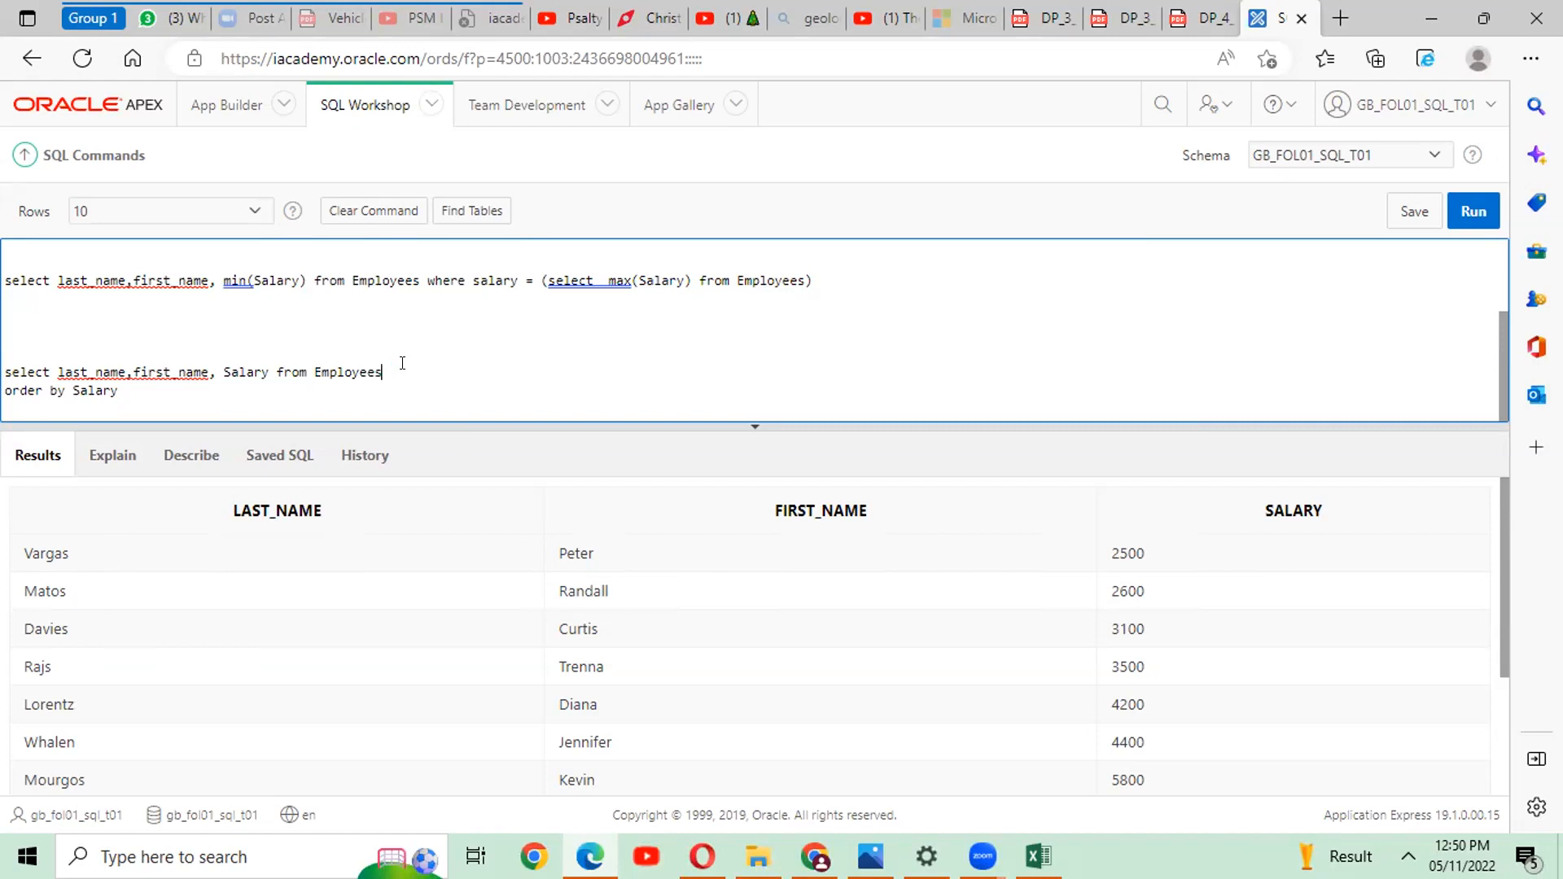
pyautogui.press('Return')
pyautogui.write('where ')
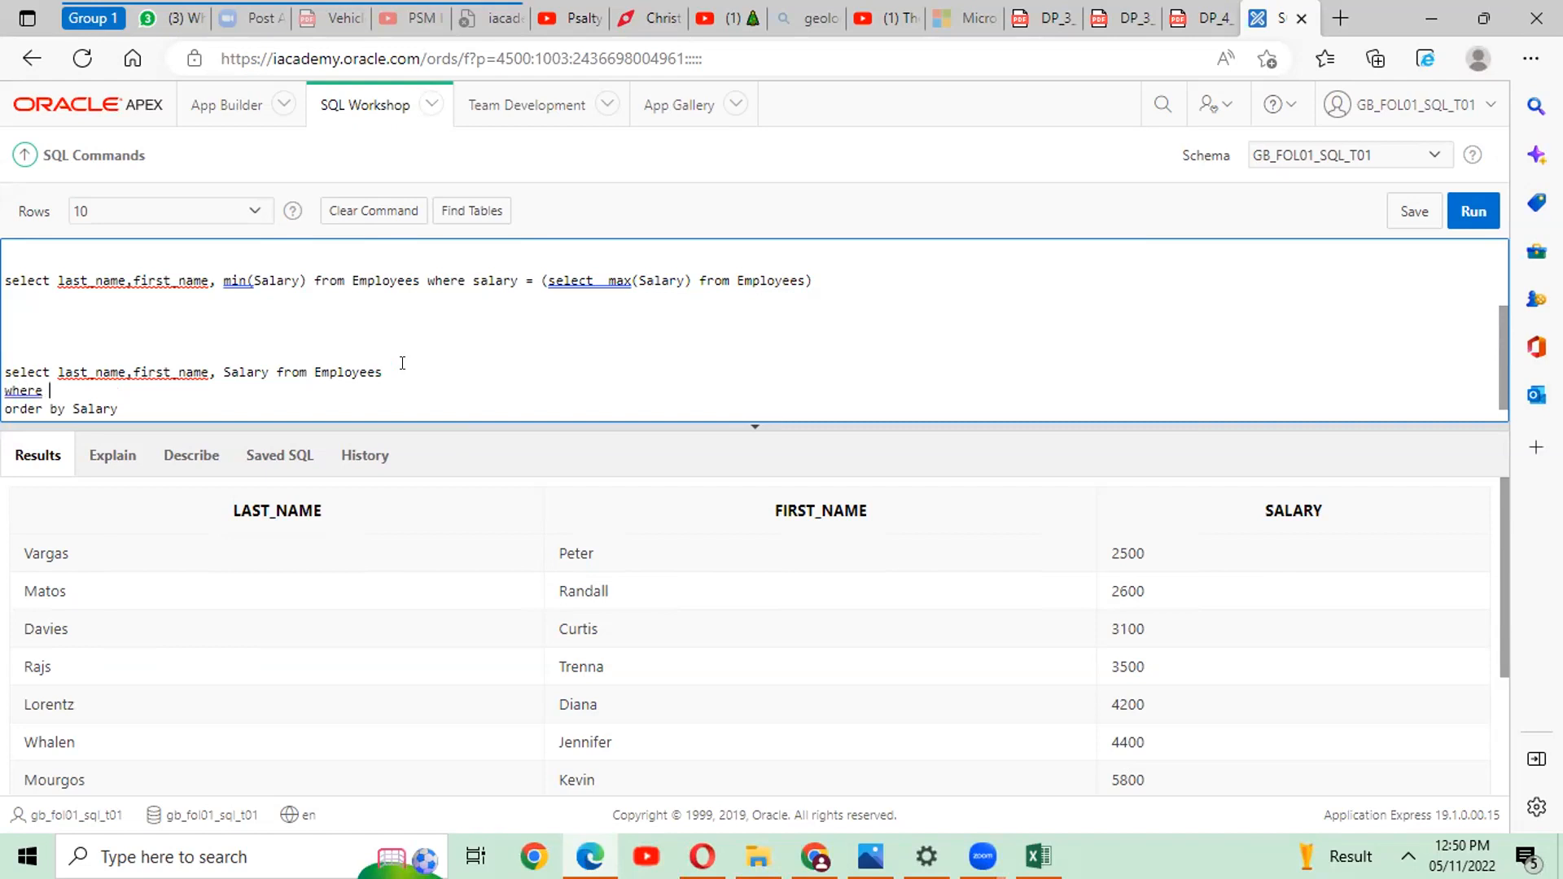
pyautogui.write('salary >= 5000')
pyautogui.moveTo(122, 415); pyautogui.dragTo(6, 354)
pyautogui.click(1463, 213)
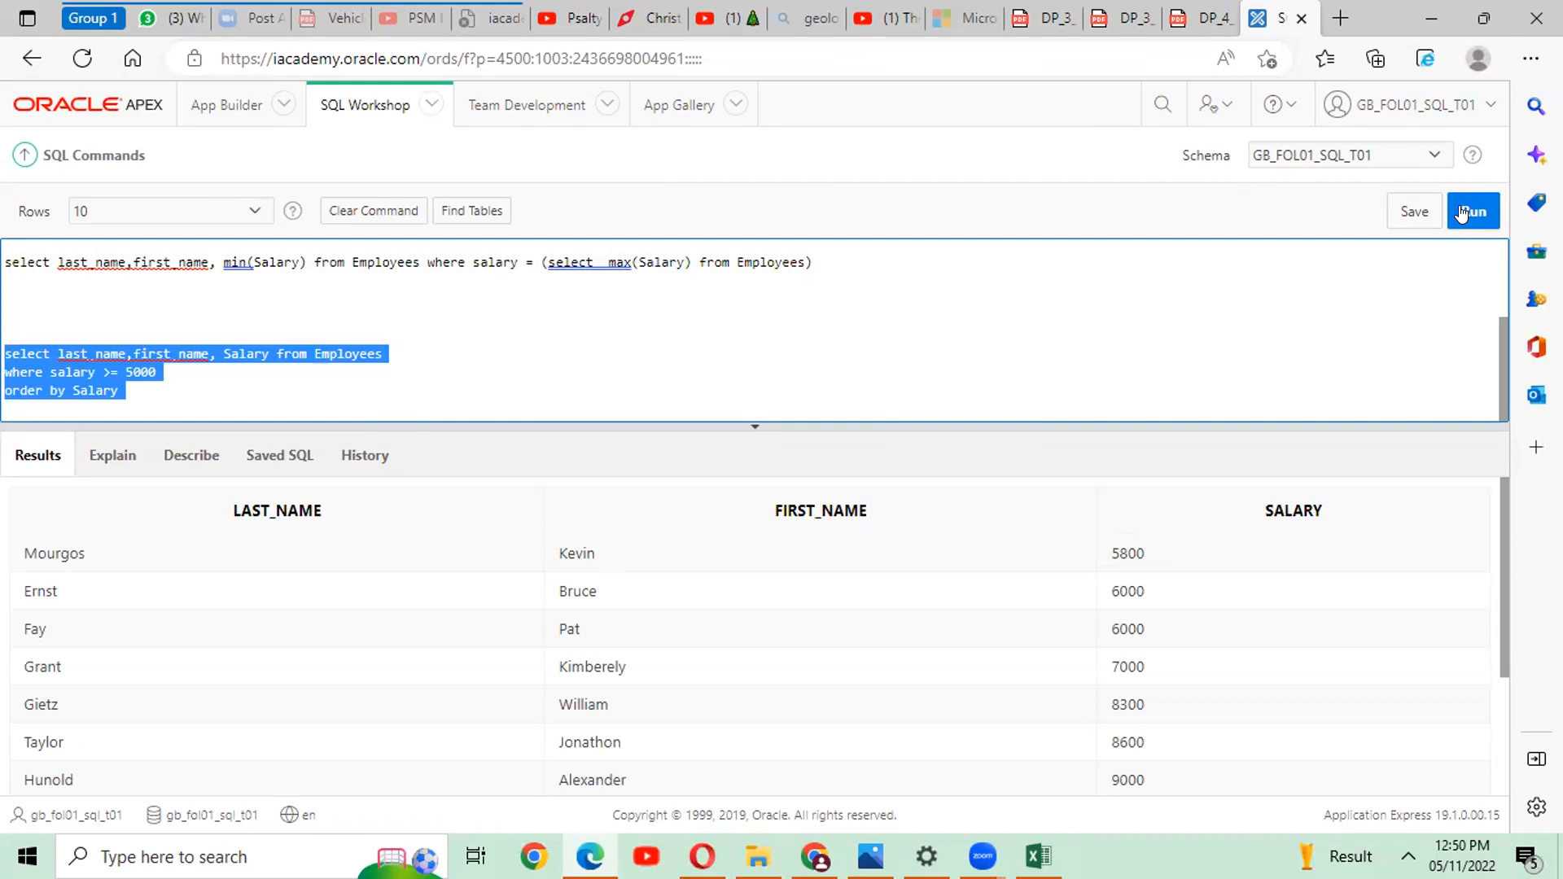
# - Start a new query with select avg below the ordered salary query
pyautogui.click(128, 391)
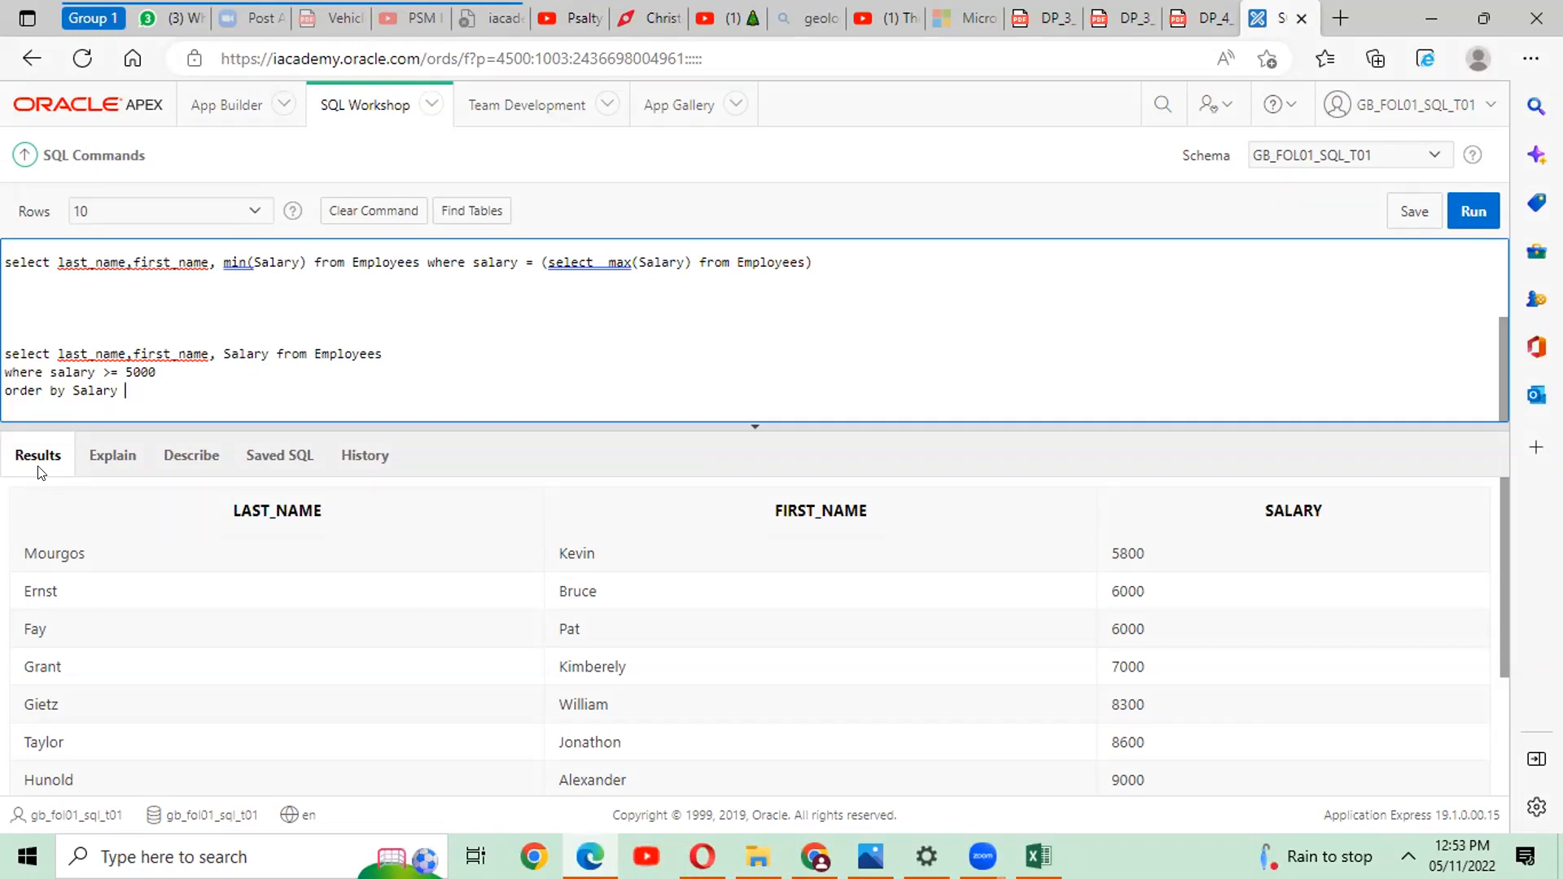
pyautogui.click(194, 399)
pyautogui.press('Return')
pyautogui.write('select')
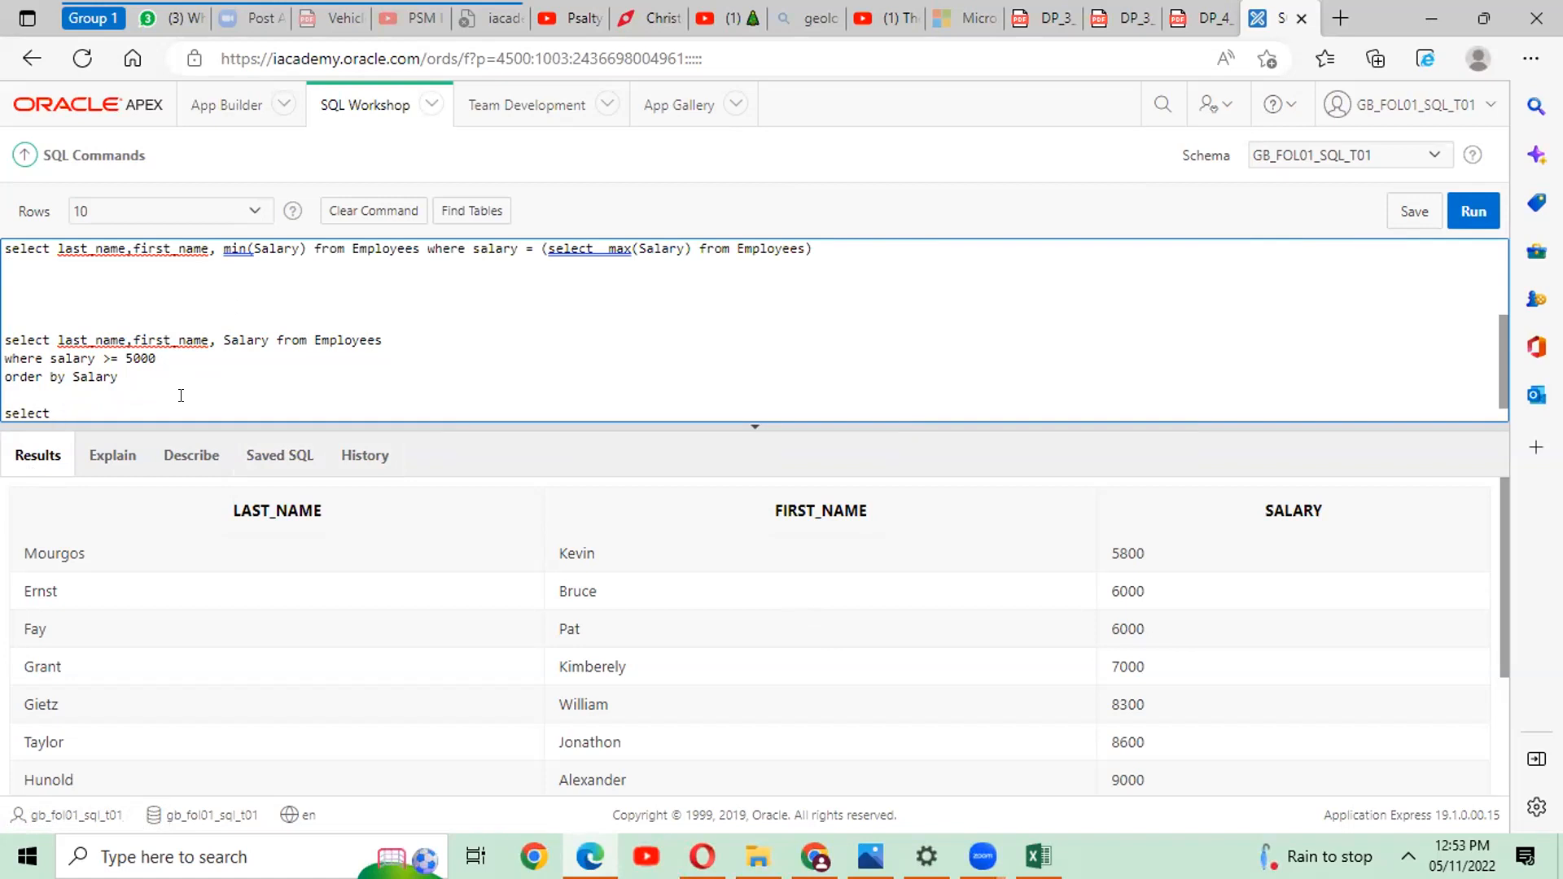
pyautogui.write(' avg')
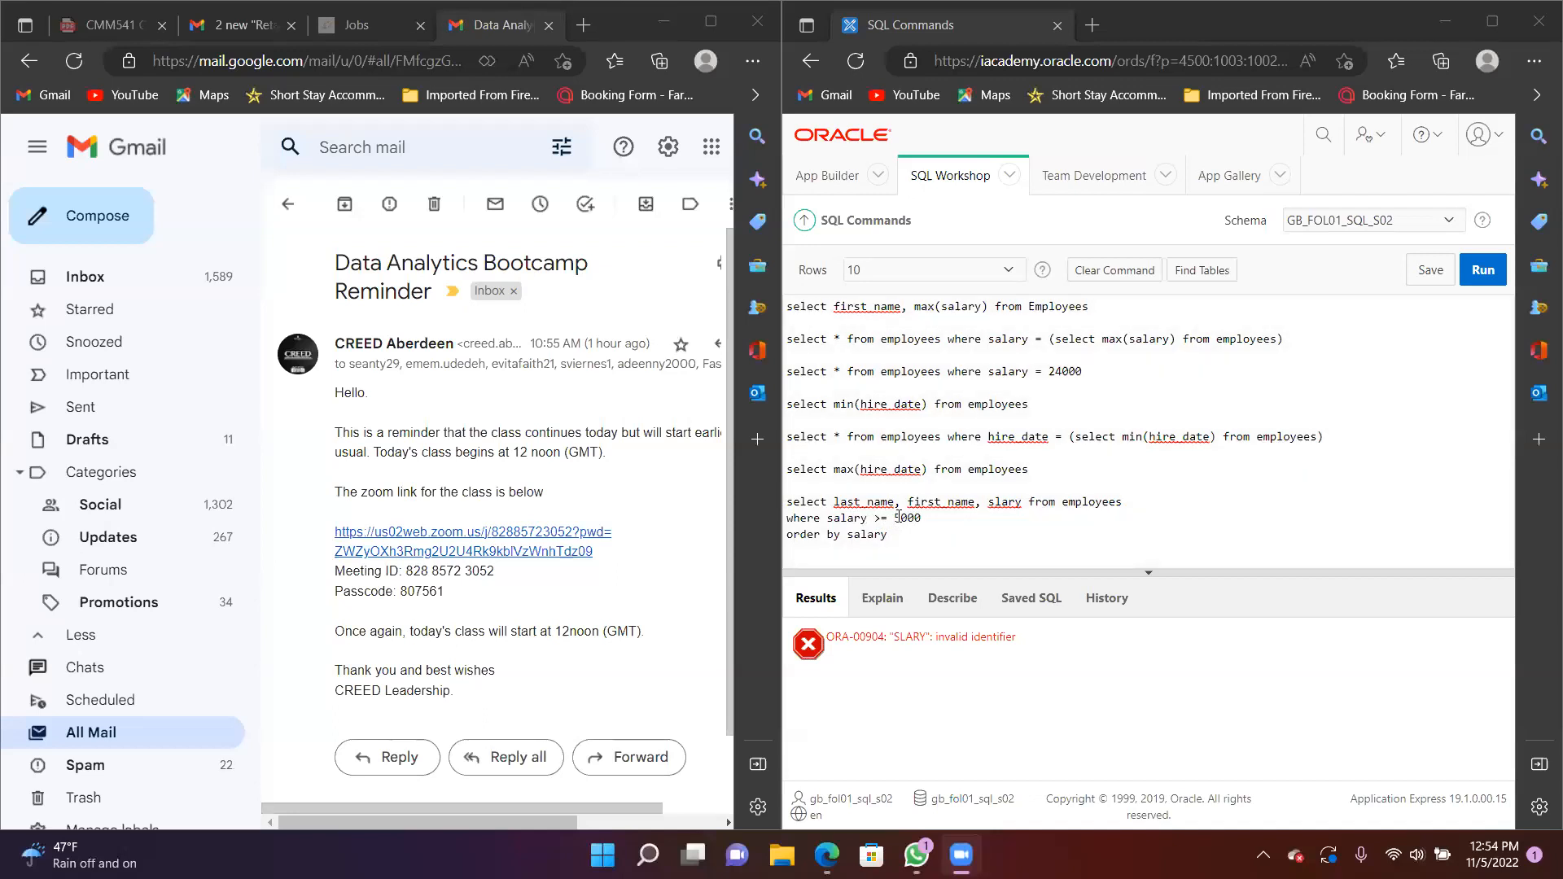
# - Correct the misspelled slary column to salary in the select last_name, first_name query filtered by salary >= 5000
pyautogui.click(995, 503)
pyautogui.write('a')
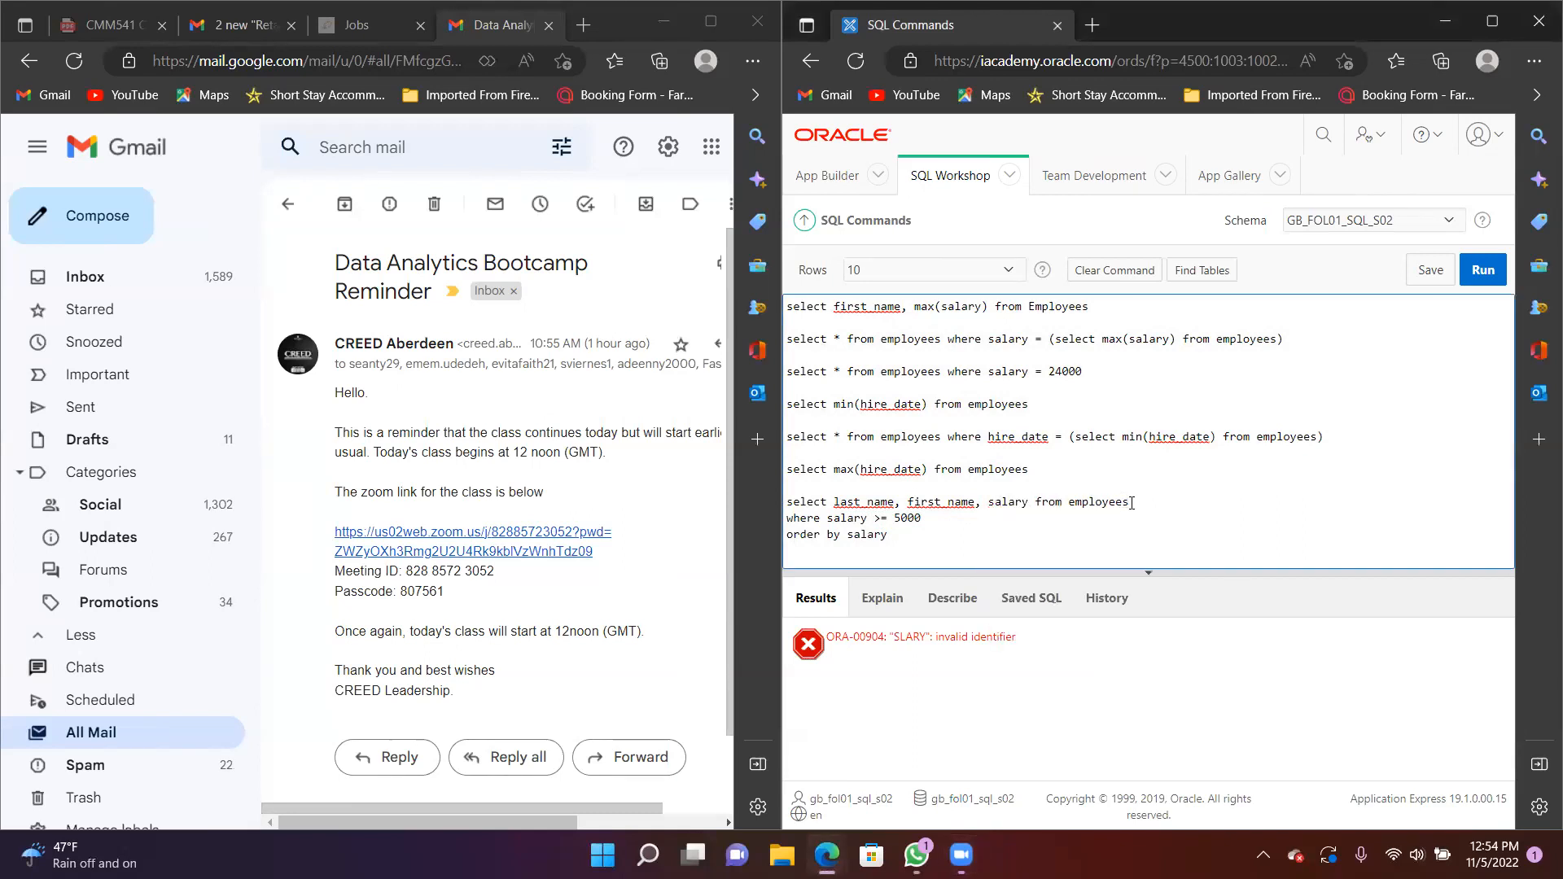